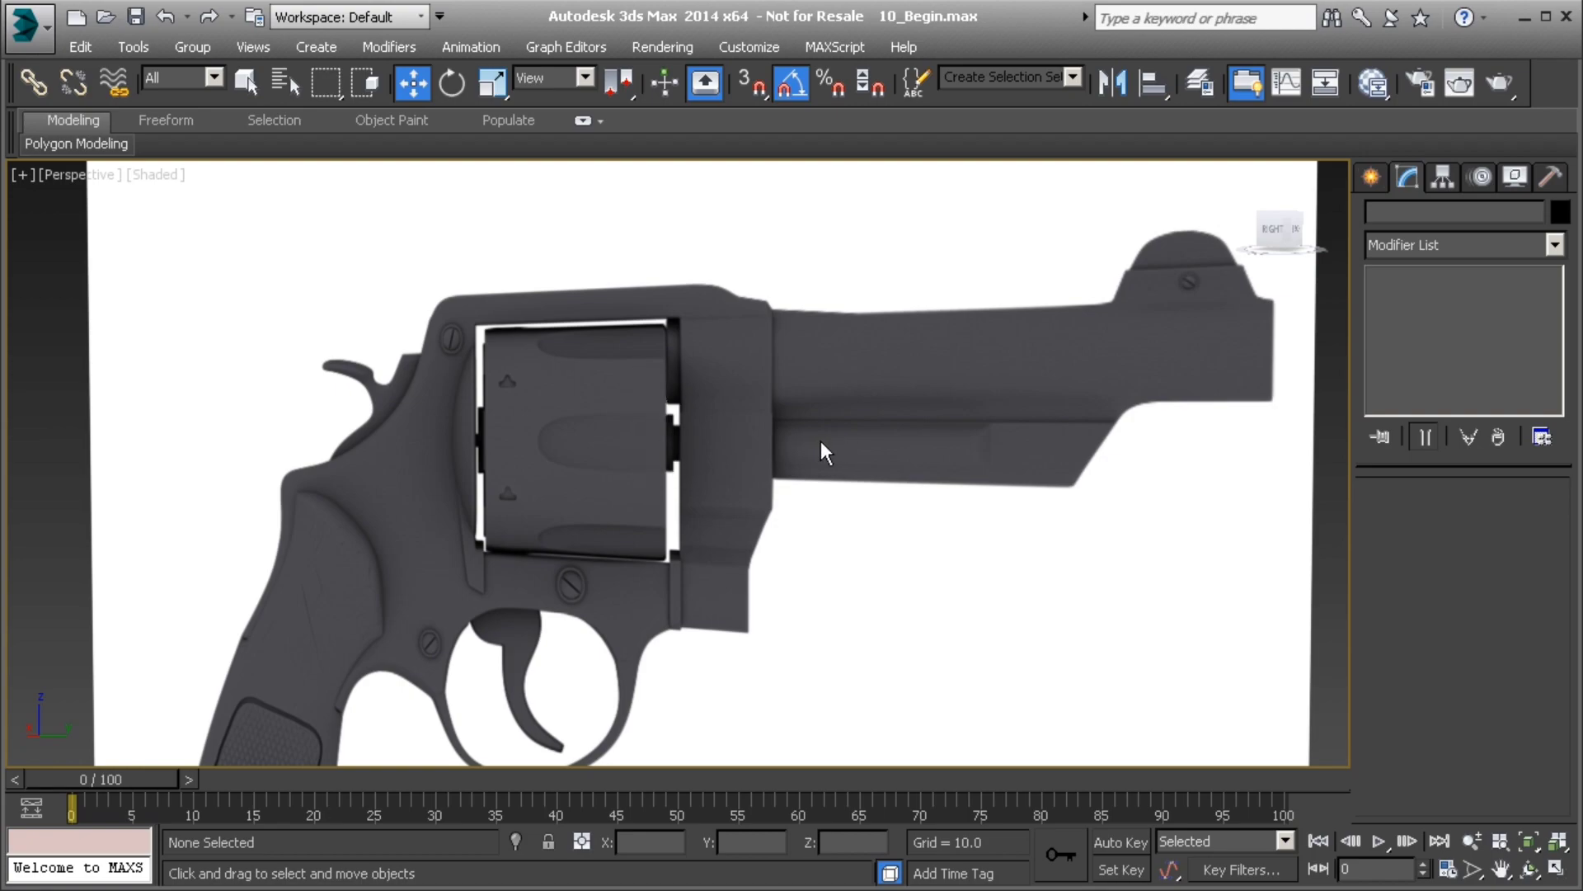
- Examine the barrel on both sides of the revolver reference and compare it with the modelled frame
scroll(912, 400, "down", 5)
middle_click_drag(872, 523, 809, 537, "alt")
scroll(581, 518, "up", 3)
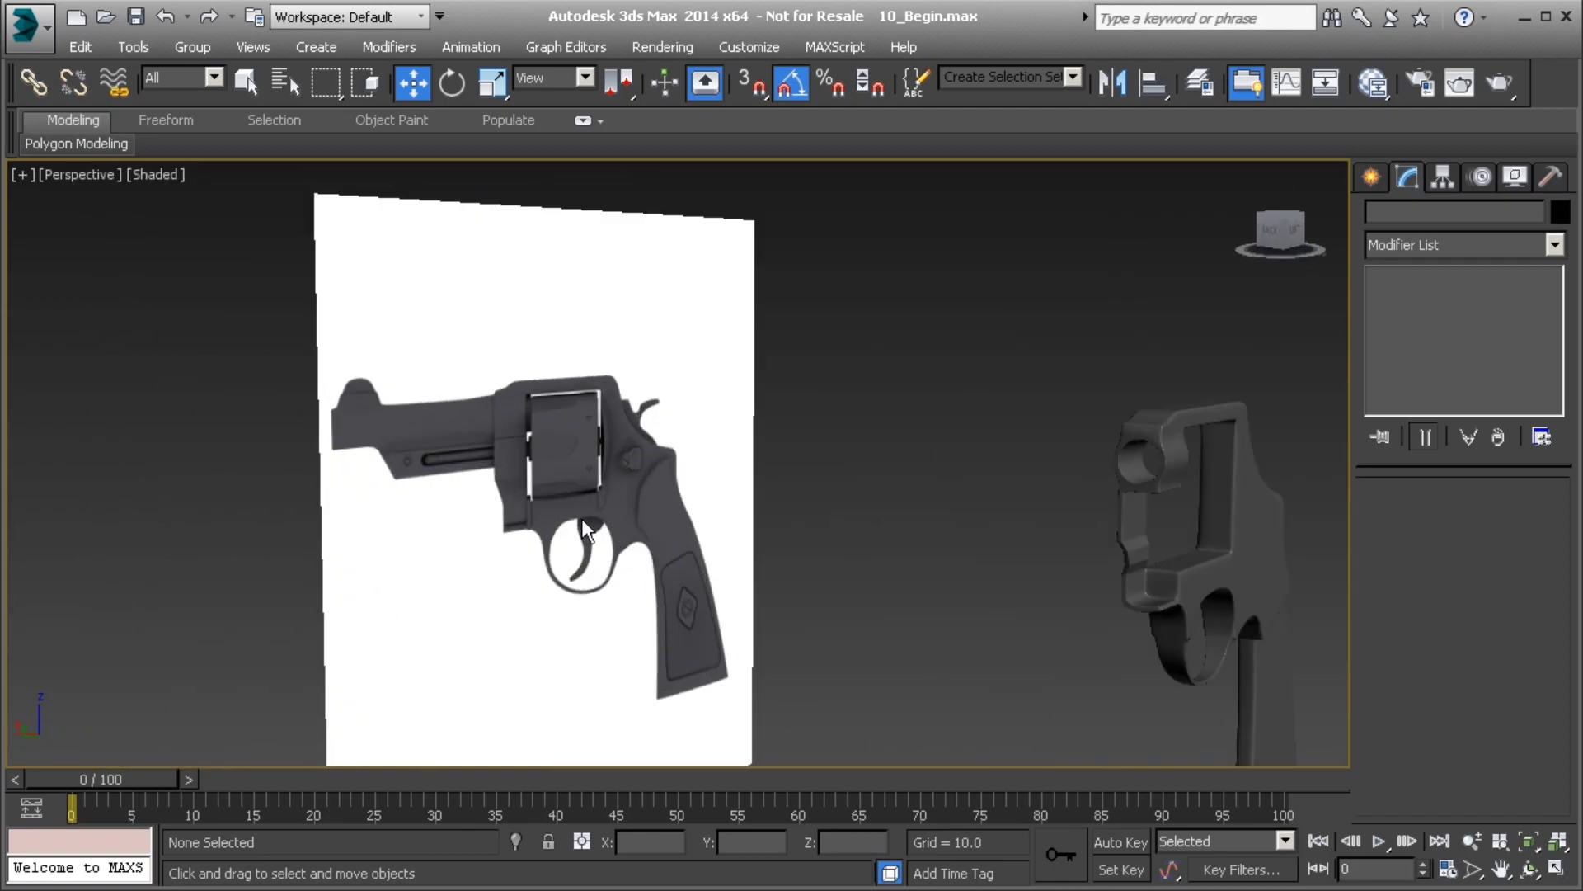
scroll(458, 450, "up", 2)
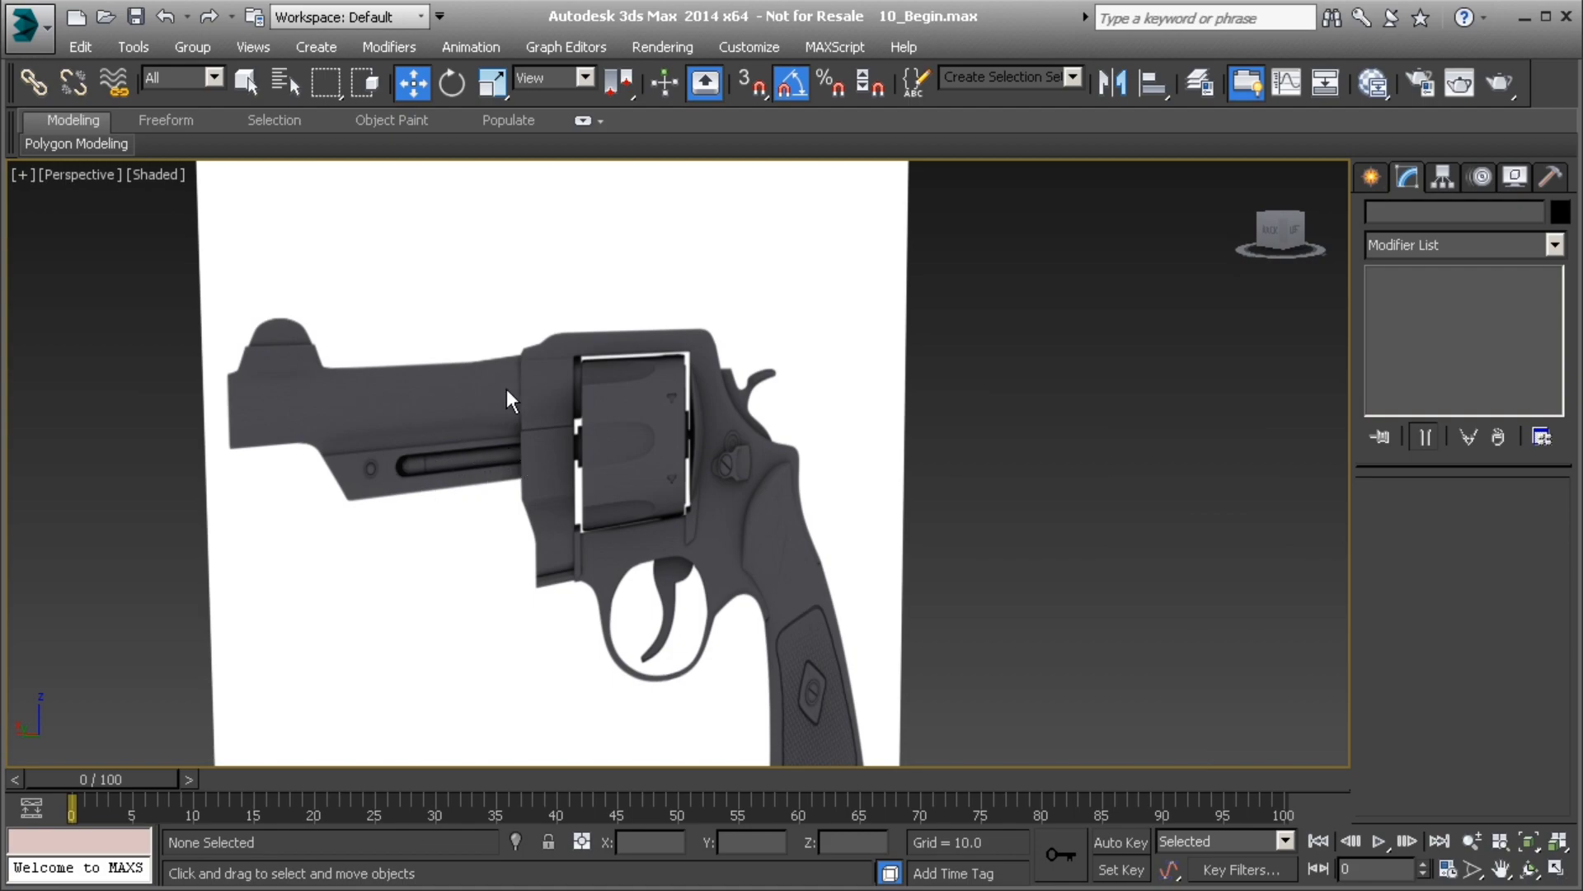
middle_click_drag(442, 502, 620, 476, "alt")
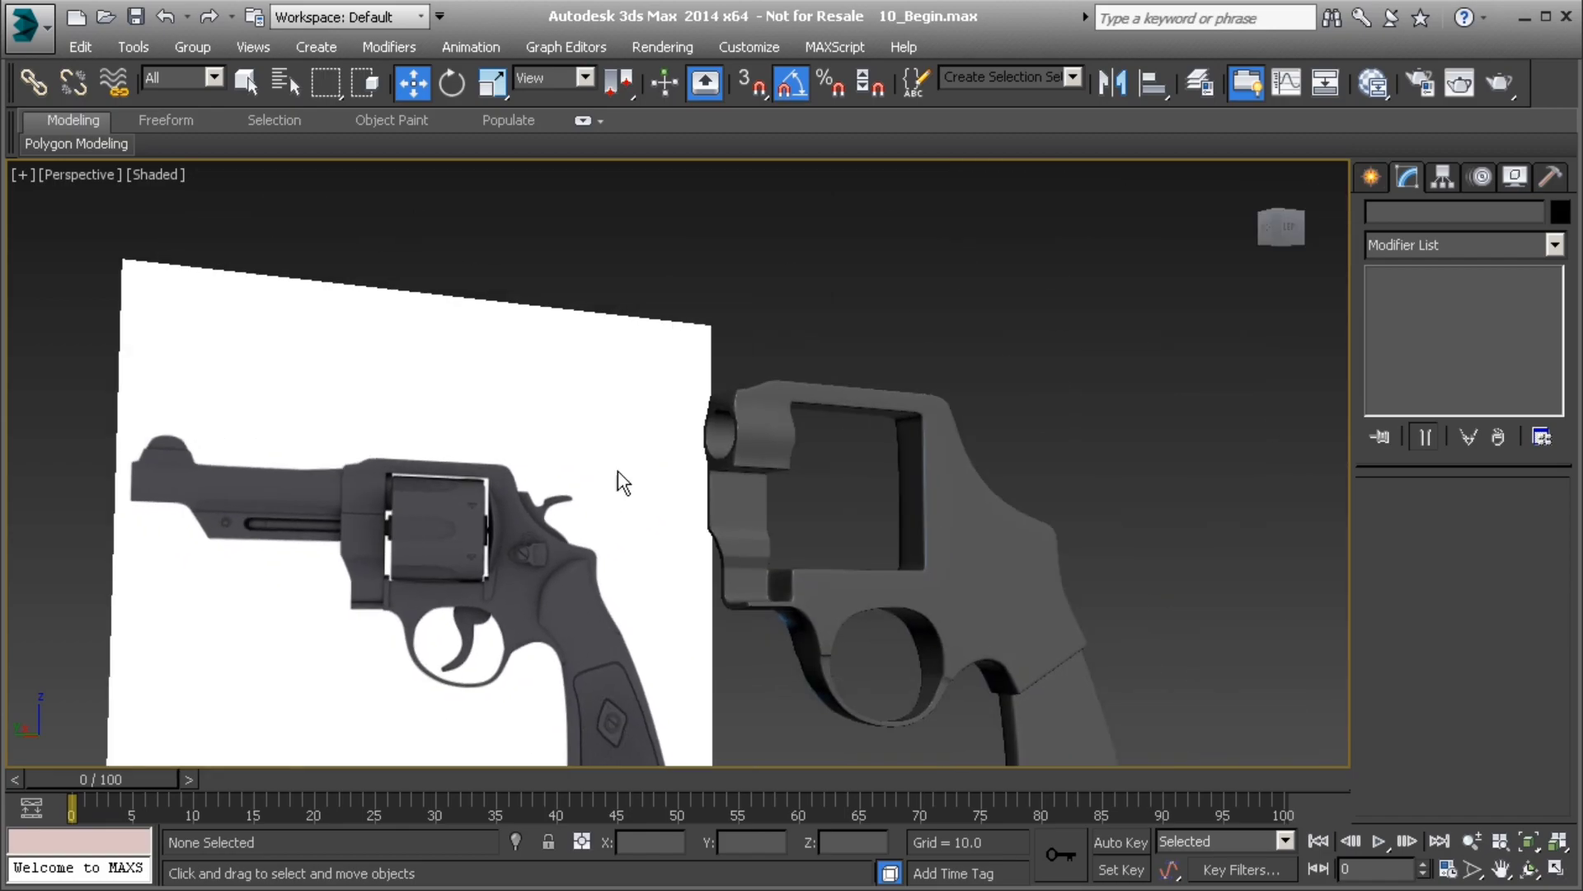
- Draw an 8-sided cylinder centred on the frame's barrel hole in the Back view, about 0.88 in radius and 1.614 in height
left_click(1372, 178)
left_click(1414, 386)
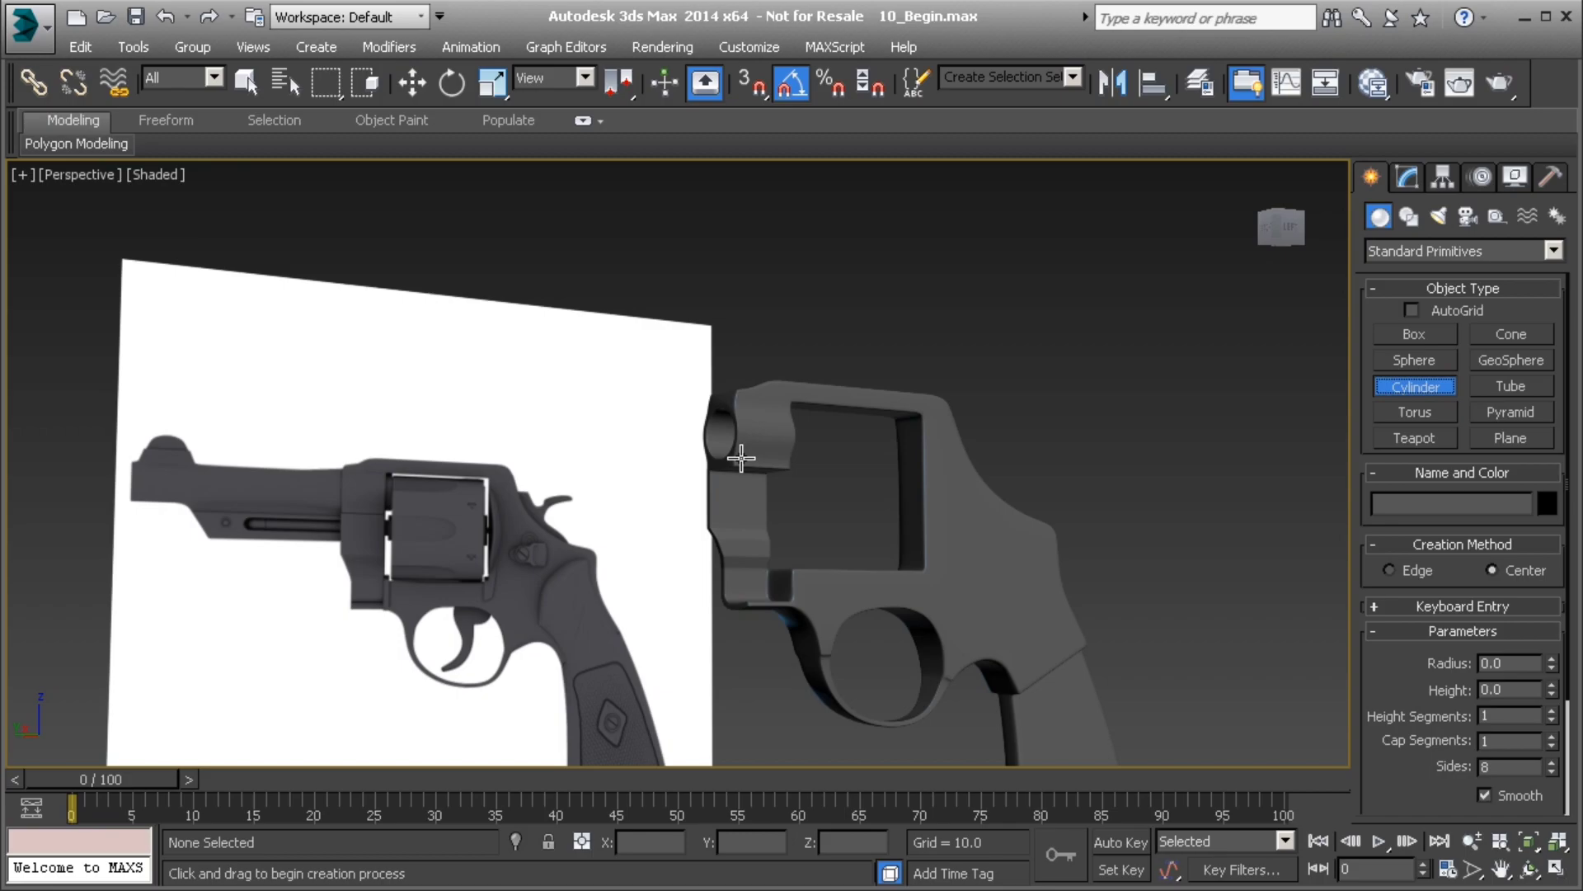
key("f")
key("x")
key("Escape")
scroll(730, 435, "up", 5)
scroll(700, 371, "up", 5)
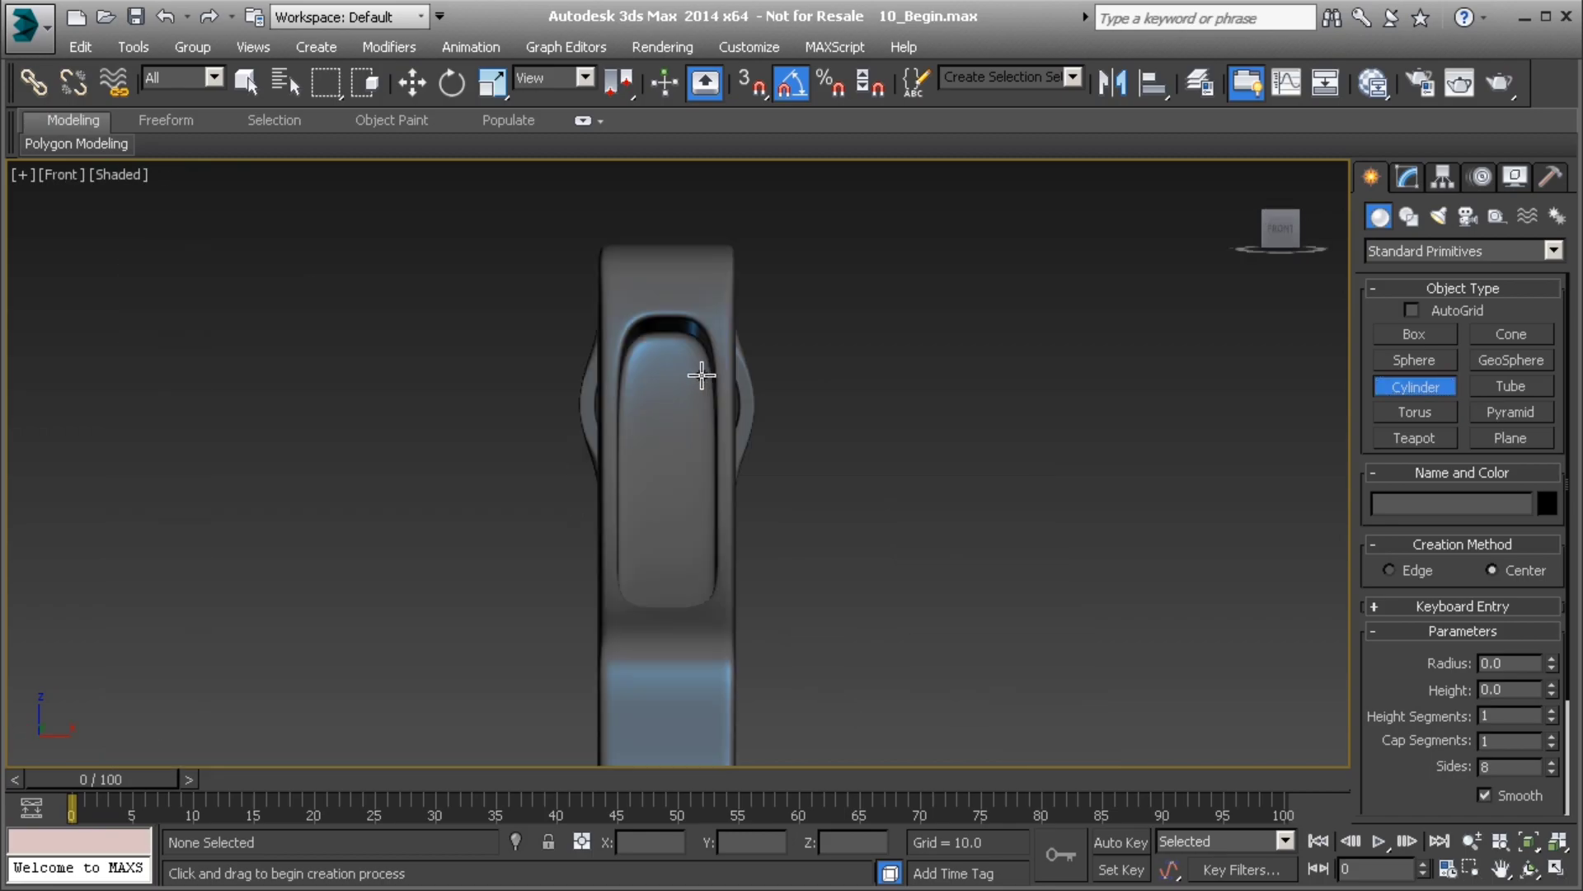
middle_click_drag(692, 421, 537, 443)
scroll(537, 443, "up", 2)
key("v")
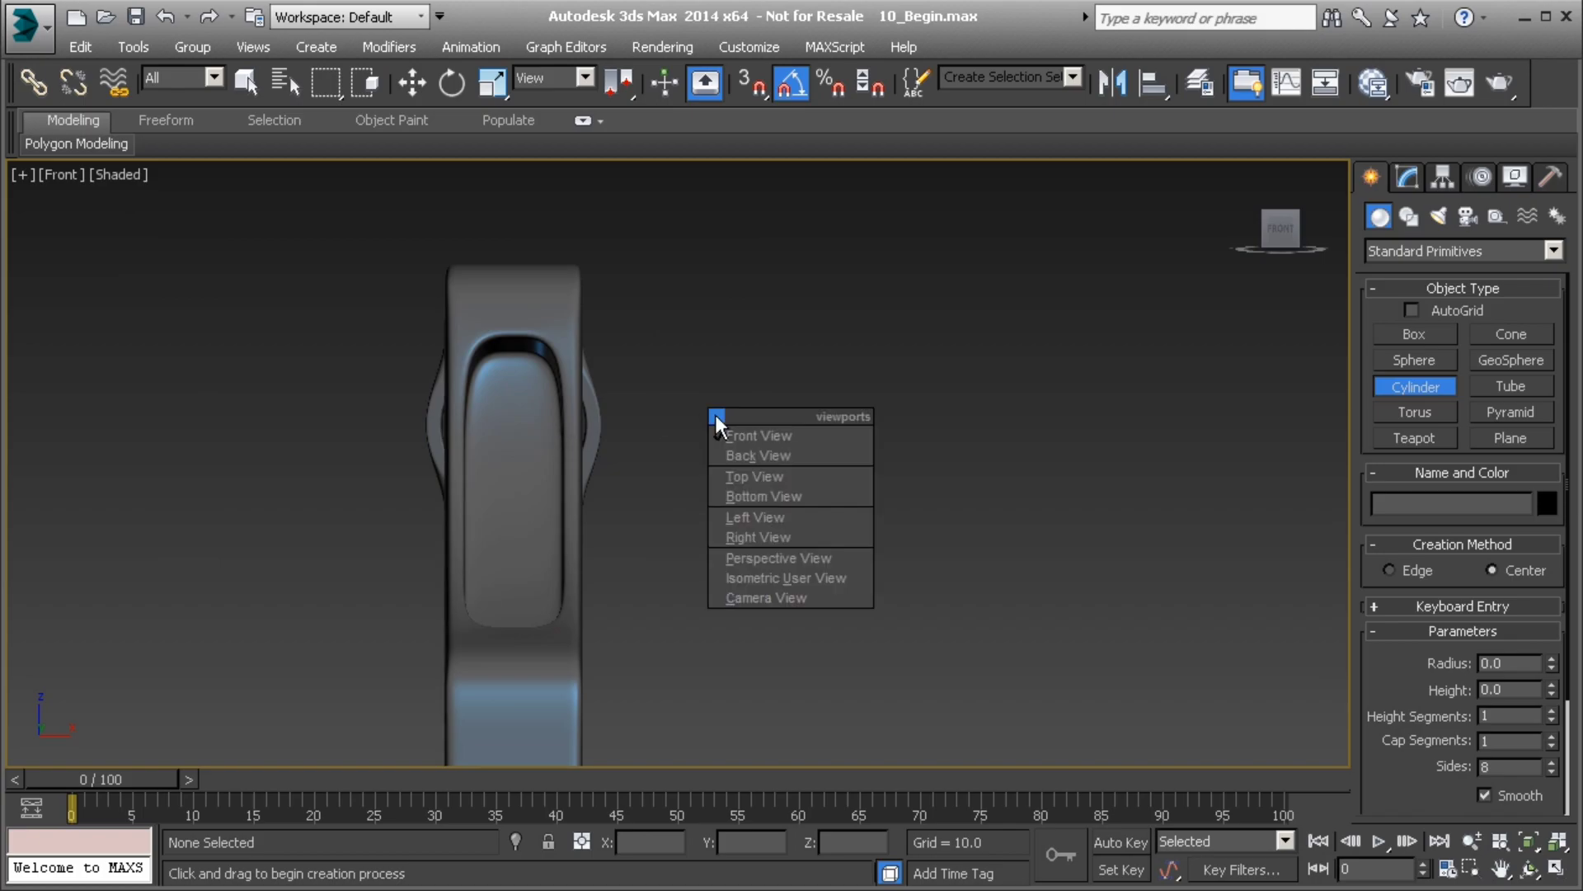
key("k")
mouse_move(665, 421)
middle_mouse_down()
mouse_move(700, 425)
mouse_move(684, 427)
middle_mouse_up()
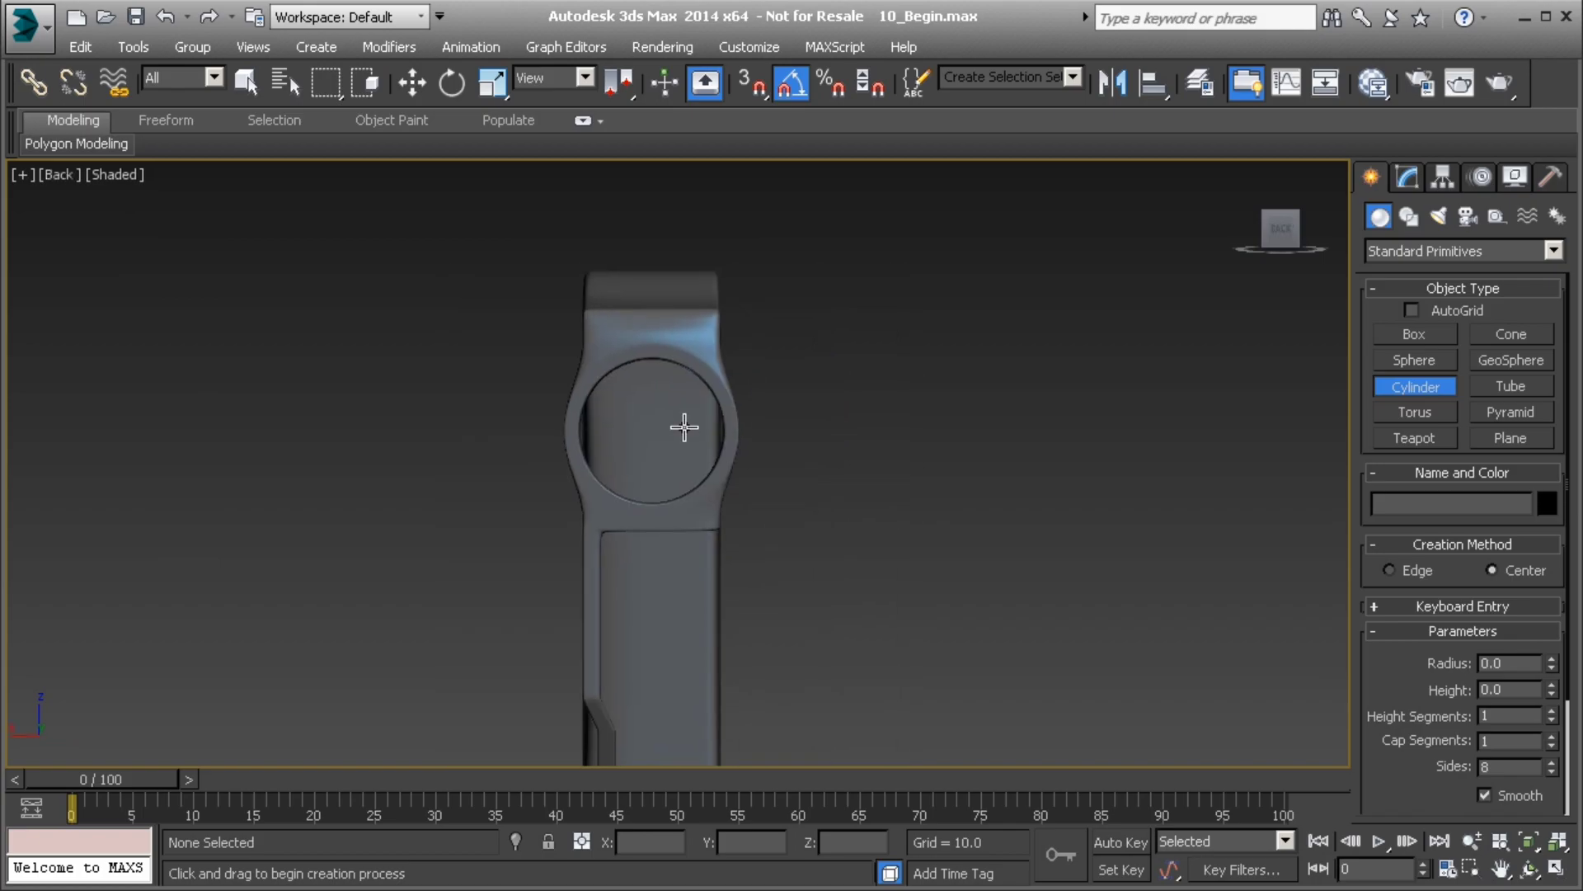
left_click_drag(651, 426, 635, 344)
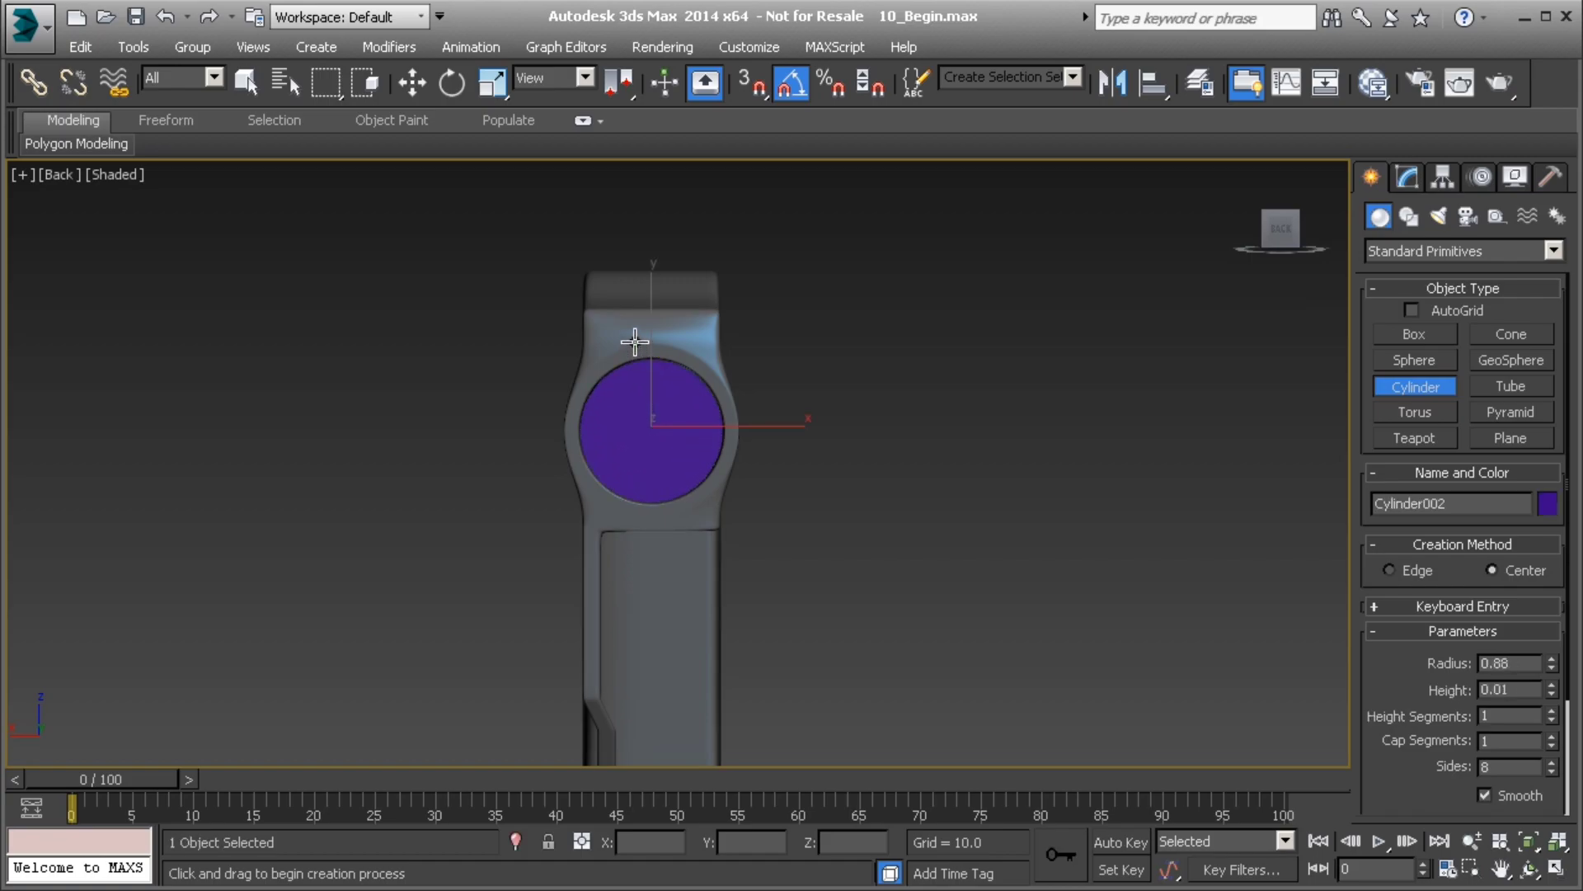
left_click(644, 183)
- Set the cylinder's radius to 1
double_click(1500, 665)
type("1")
key("Return")
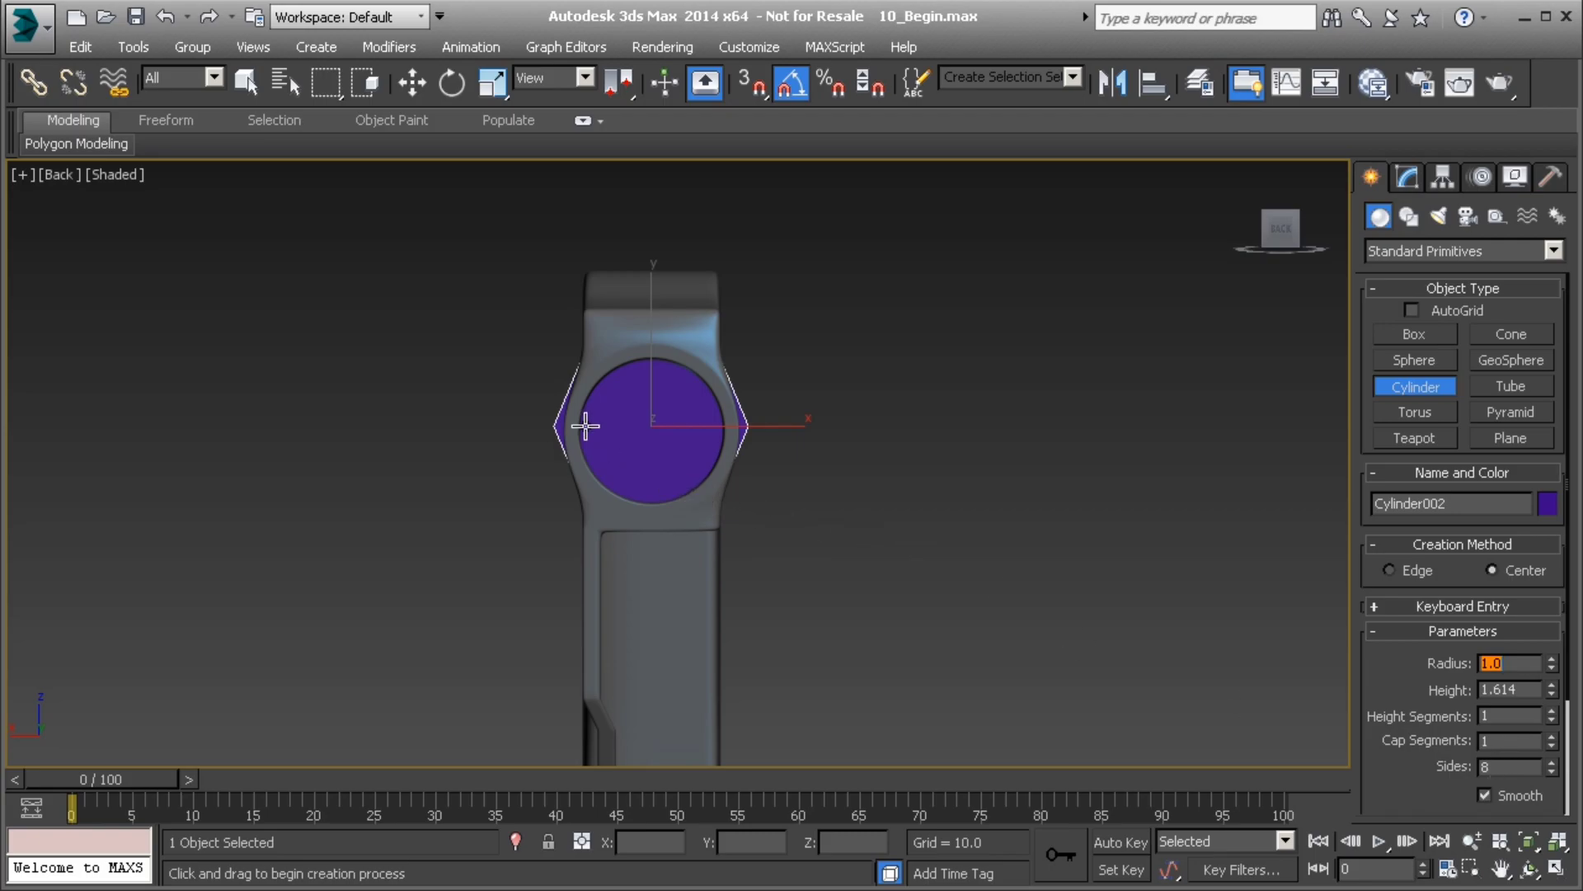
- Move the cylinder forward along Y into the frame's barrel hole and set its X position to 0
left_click(422, 91)
scroll(601, 482, "down", 2)
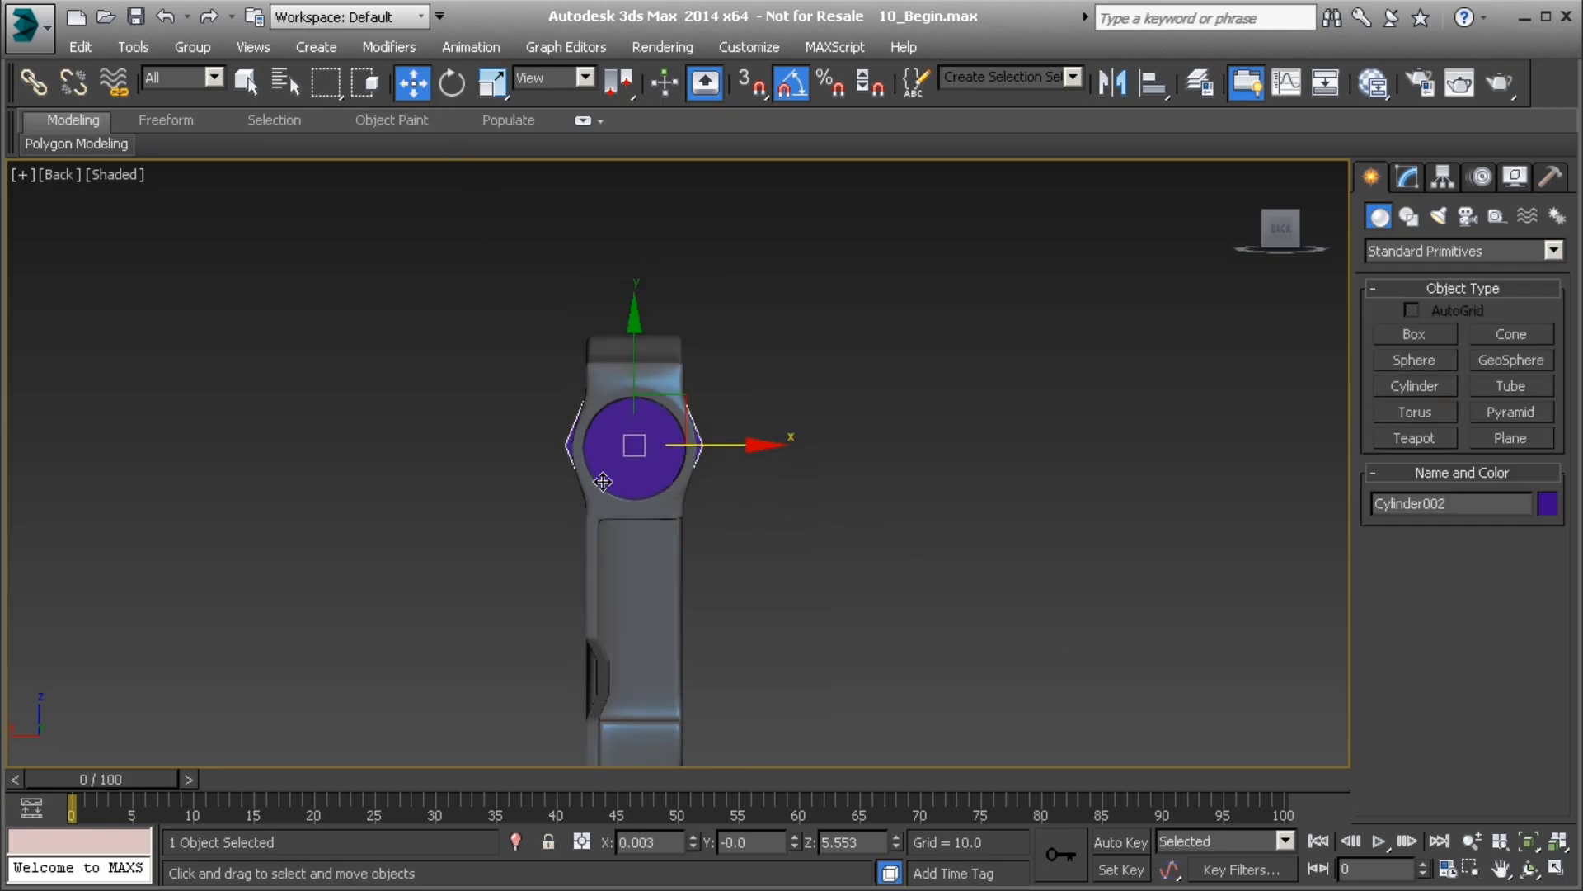
key("p")
middle_click_drag(590, 482, 592, 493, "alt")
left_click_drag(631, 473, 937, 506)
middle_click_drag(938, 506, 701, 466, "alt")
middle_click_drag(882, 520, 762, 454)
double_click(659, 837)
type("0")
key("Return")
- In the Left view, slide the cylinder forward to Y about 3.964 and lower it to Z about 5.52
middle_click_drag(790, 440, 858, 498)
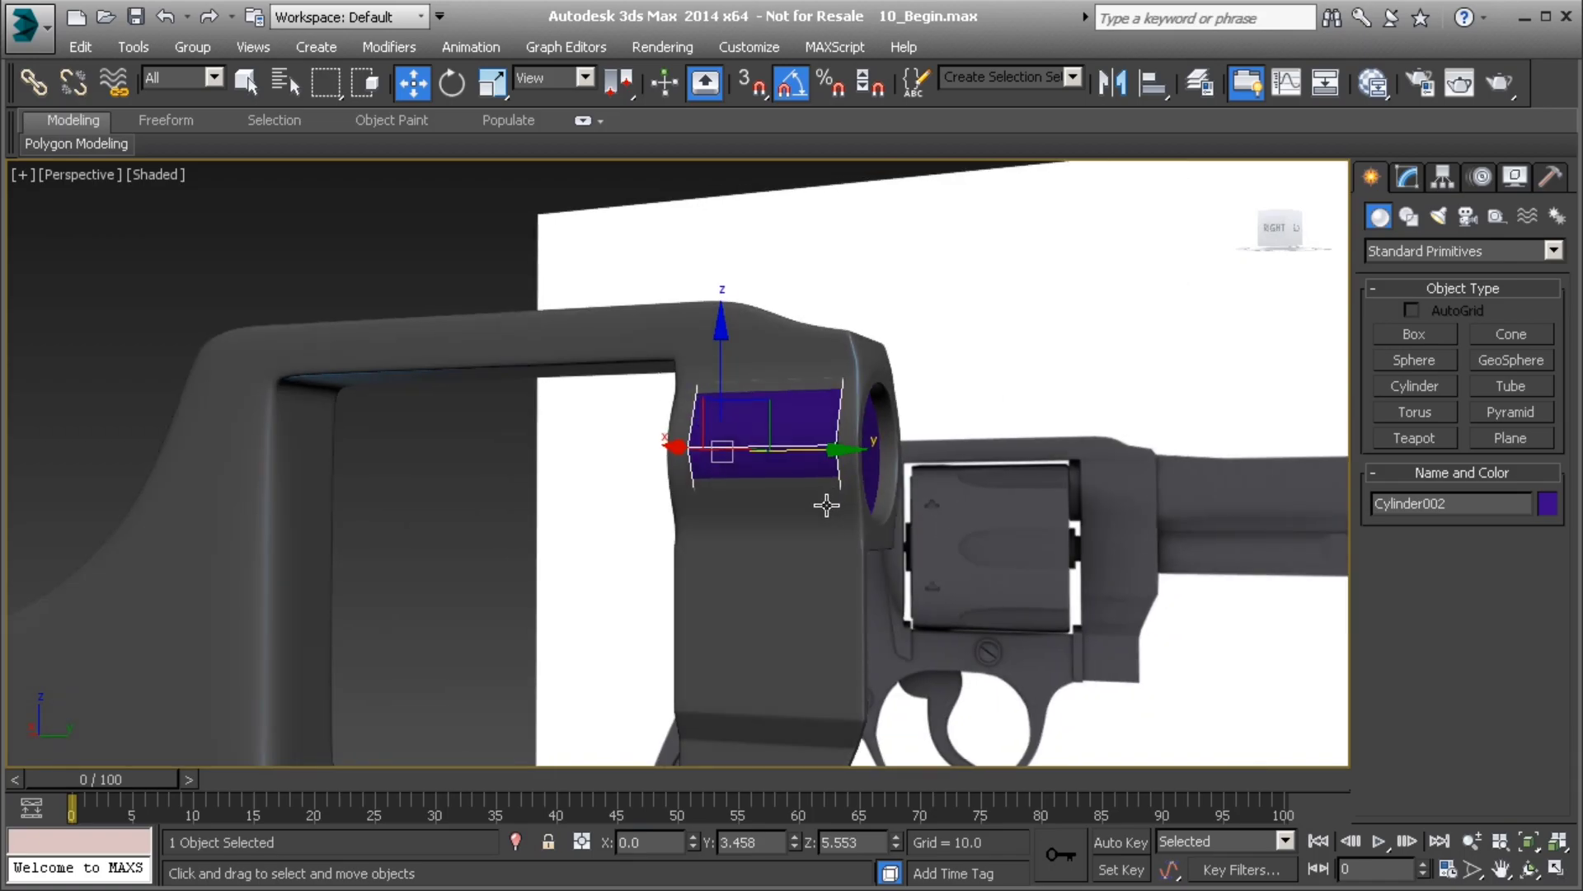
key("l")
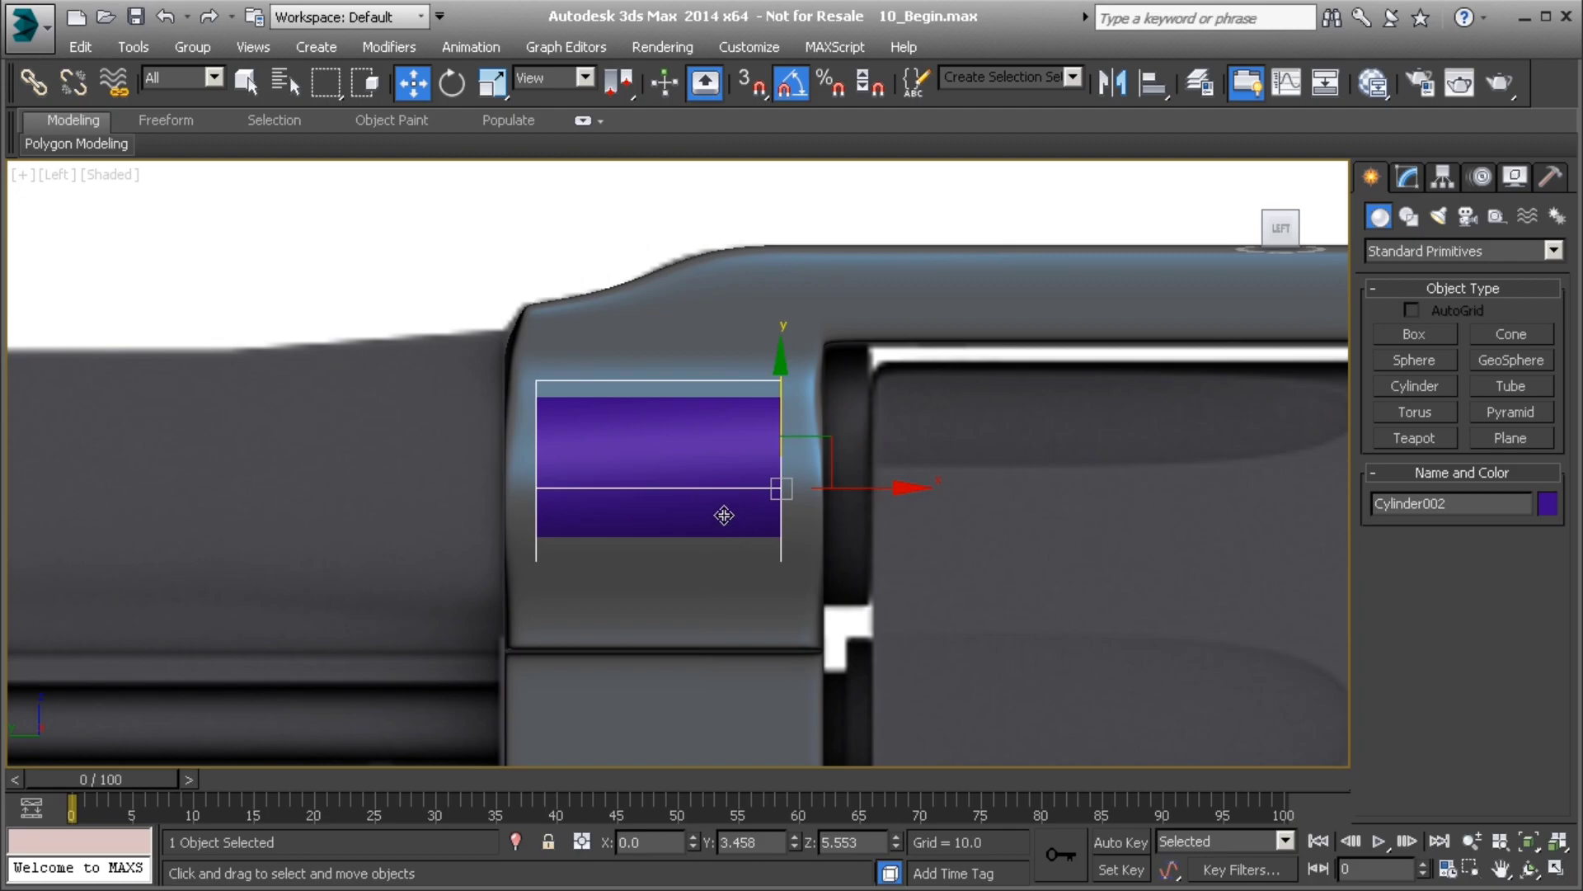
middle_click_drag(724, 515, 709, 448)
left_click_drag(843, 443, 747, 448)
middle_click_drag(646, 453, 738, 442)
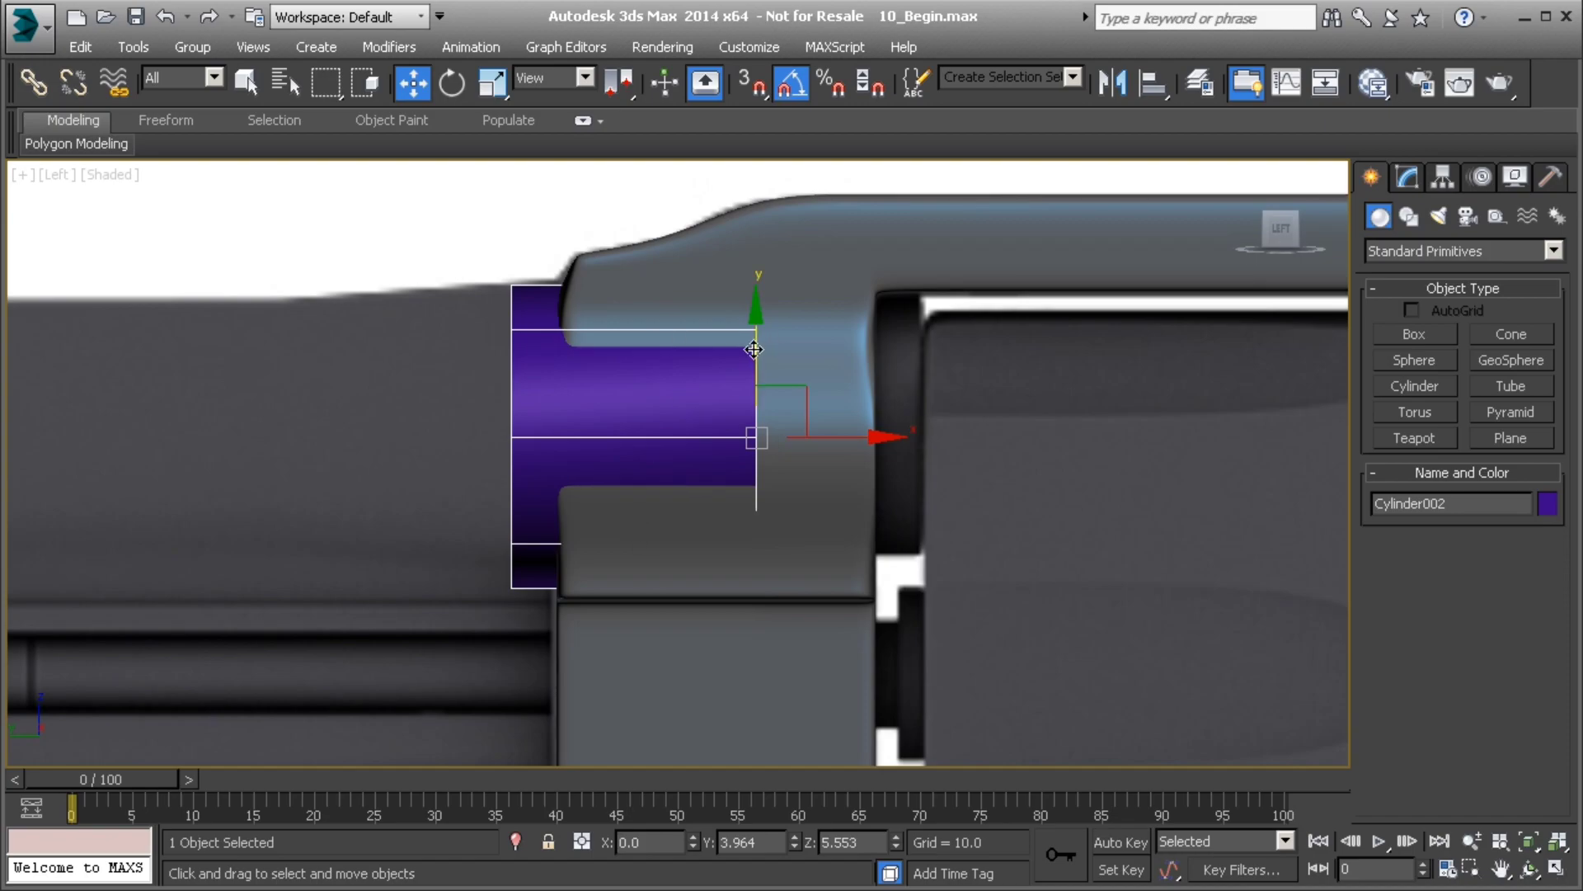
left_click_drag(754, 349, 754, 353)
- Reduce the cylinder's radius to 0.75 so it fits inside the barrel hole
key("p")
middle_click_drag(619, 416, 857, 440, "alt")
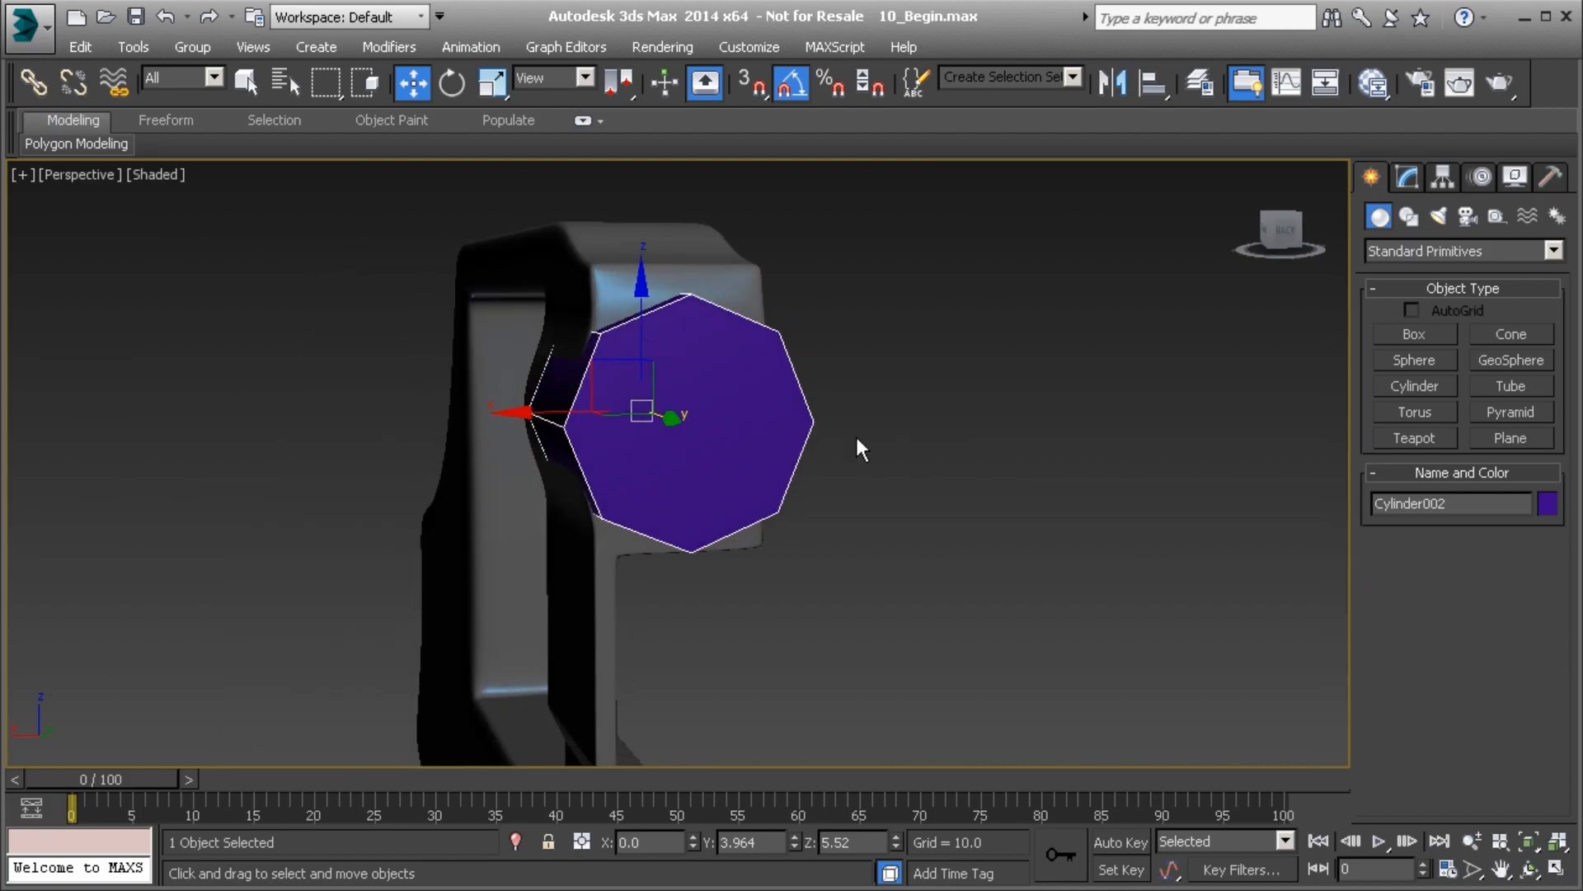
left_click(1408, 178)
left_click_drag(1550, 534, 1527, 561)
- Lower the cylinder to Z about 5.508 in the Back view, centring it in the barrel hole
middle_click_drag(825, 445, 700, 438, "alt")
key("v")
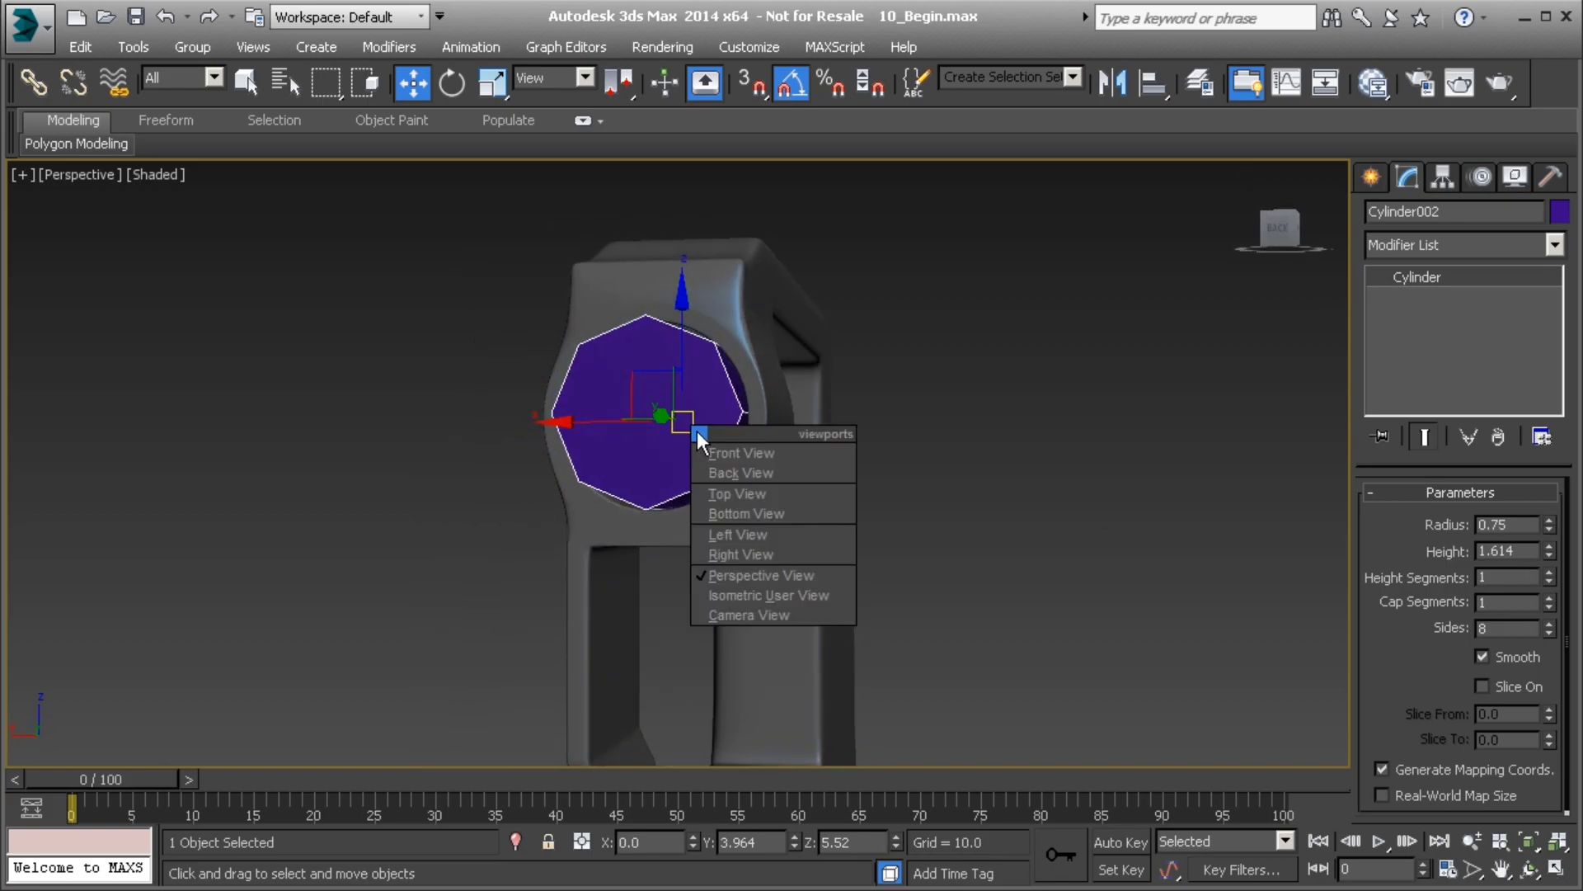
key("k")
scroll(697, 428, "up", 10)
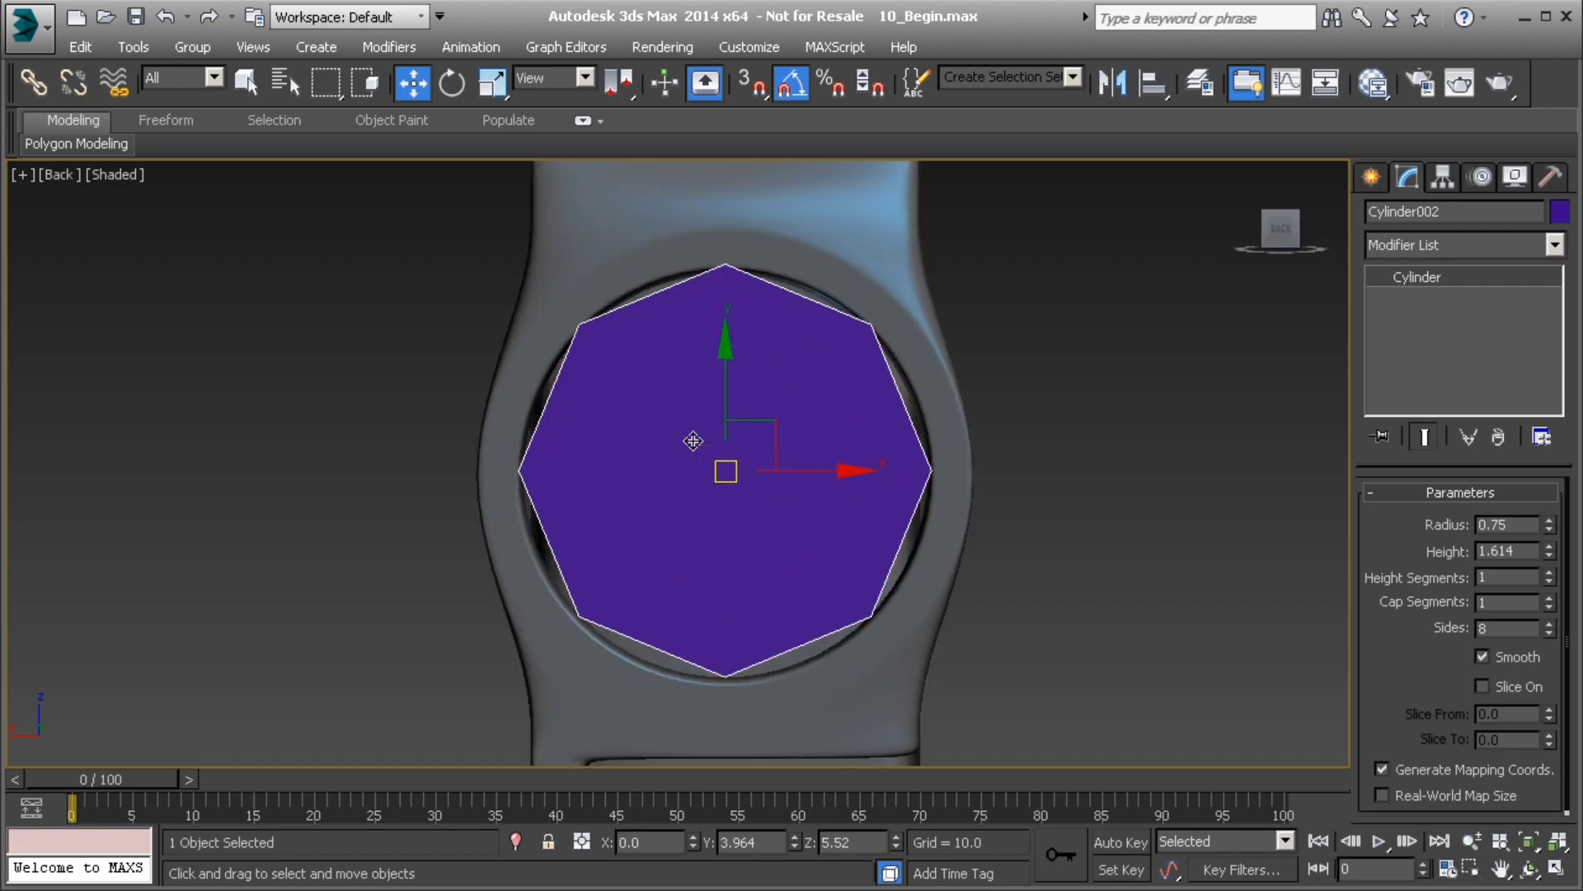
middle_click_drag(697, 420, 630, 381)
left_click_drag(670, 353, 576, 358)
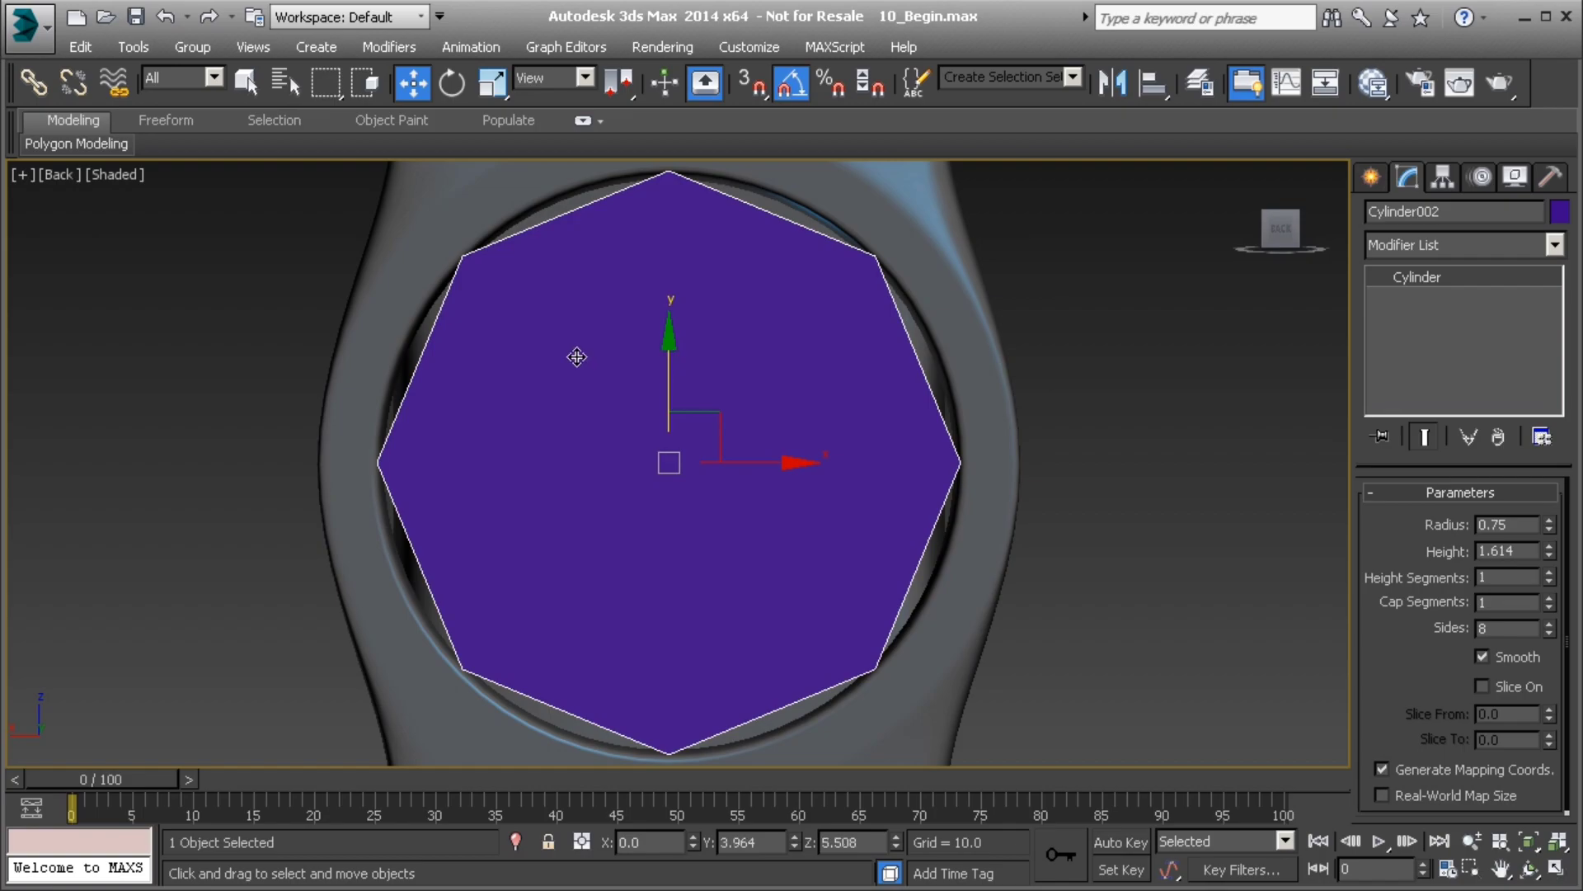
- Slide the cylinder back through the frame to Y about 2.851, aligning its rear end with the barrel stub in the Right view reference
scroll(560, 384, "down", 3)
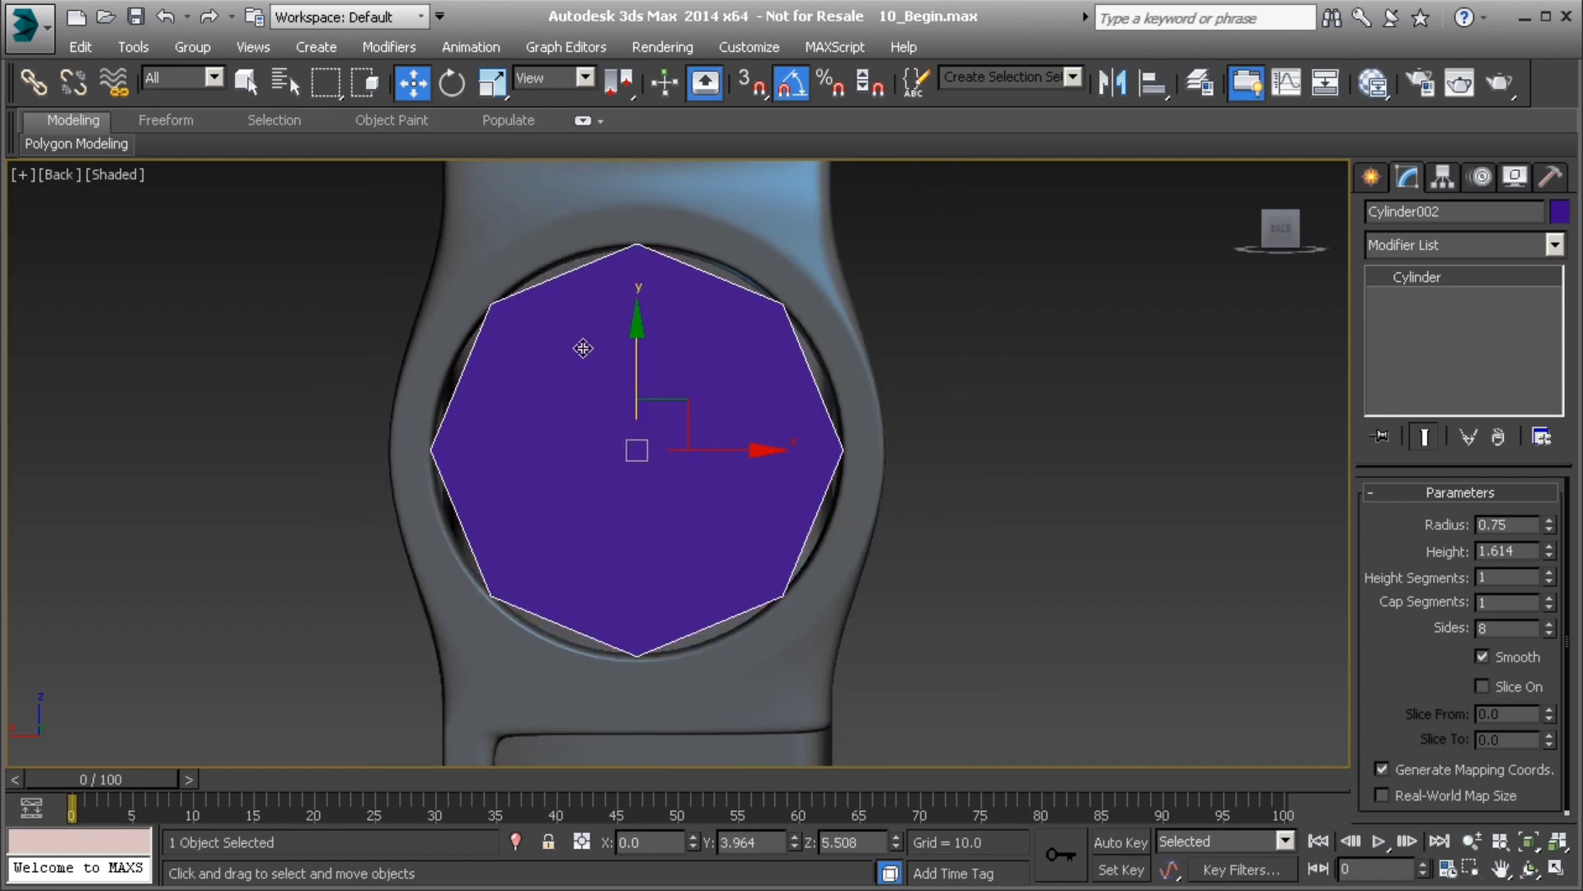
key("p")
scroll(589, 377, "down", 4)
middle_click_drag(590, 385, 640, 382, "alt")
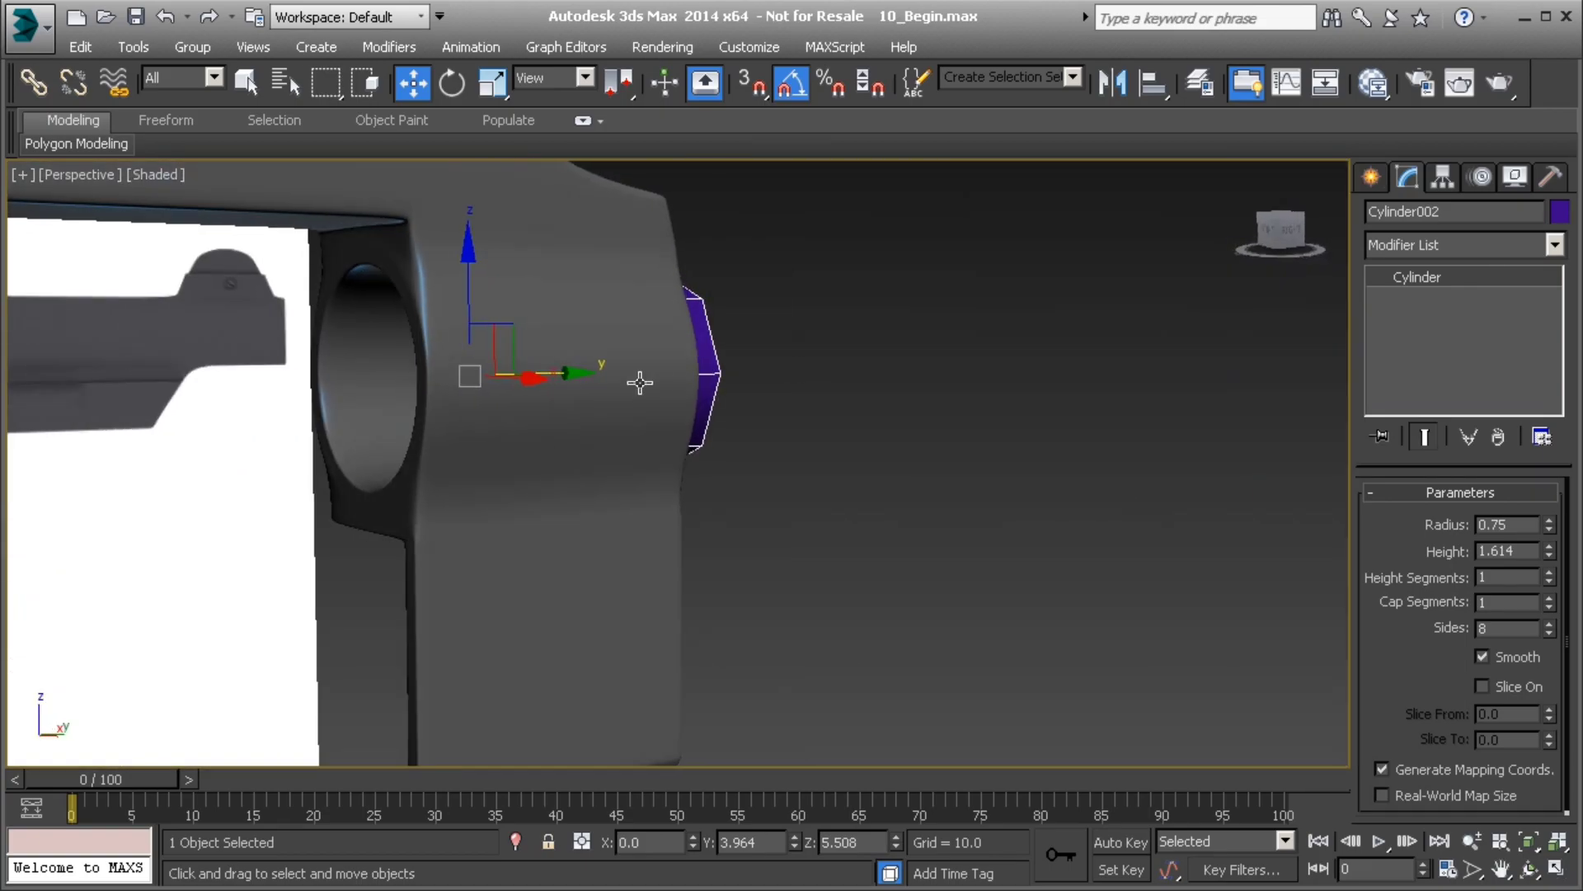
left_click_drag(573, 373, 424, 377)
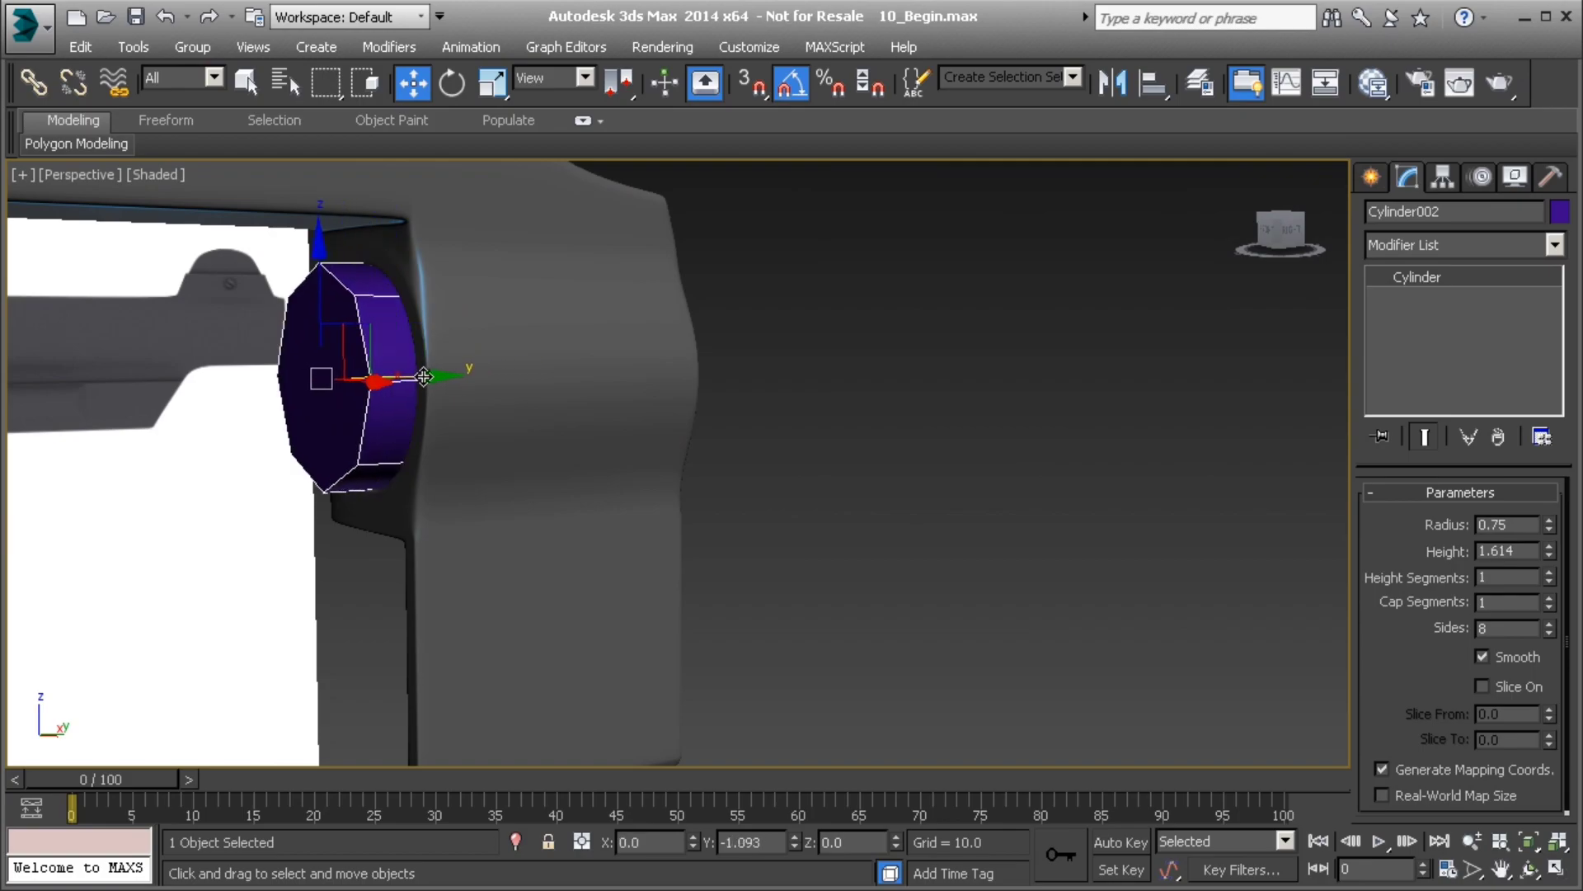
middle_click_drag(423, 377, 645, 374, "alt")
key("v")
key("r")
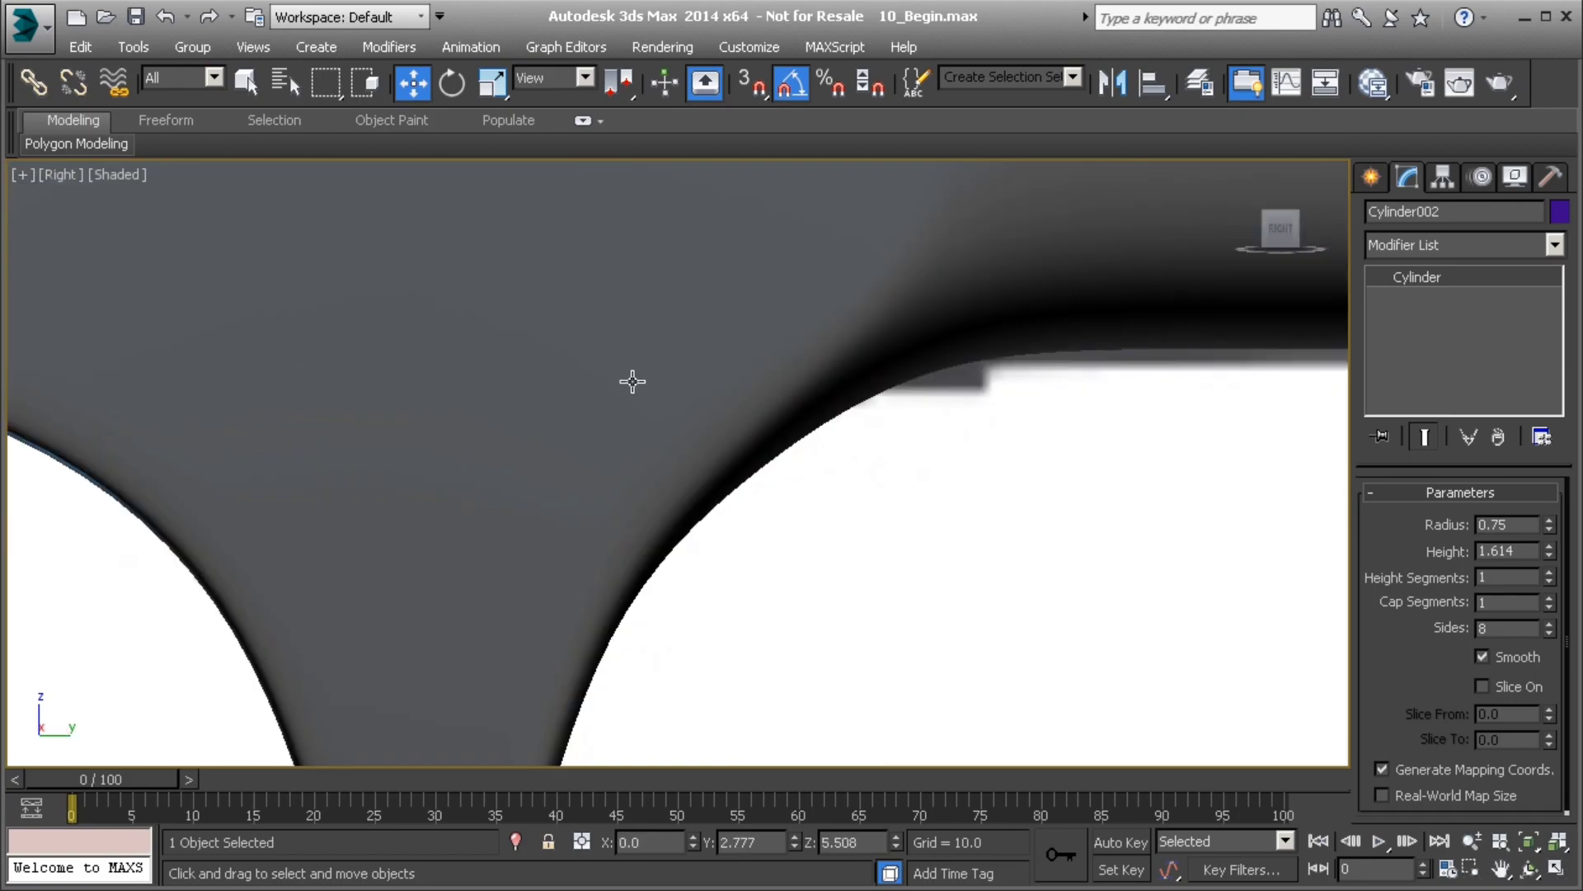
scroll(577, 404, "down", 6)
scroll(697, 375, "up", 6)
left_click_drag(710, 331, 834, 330)
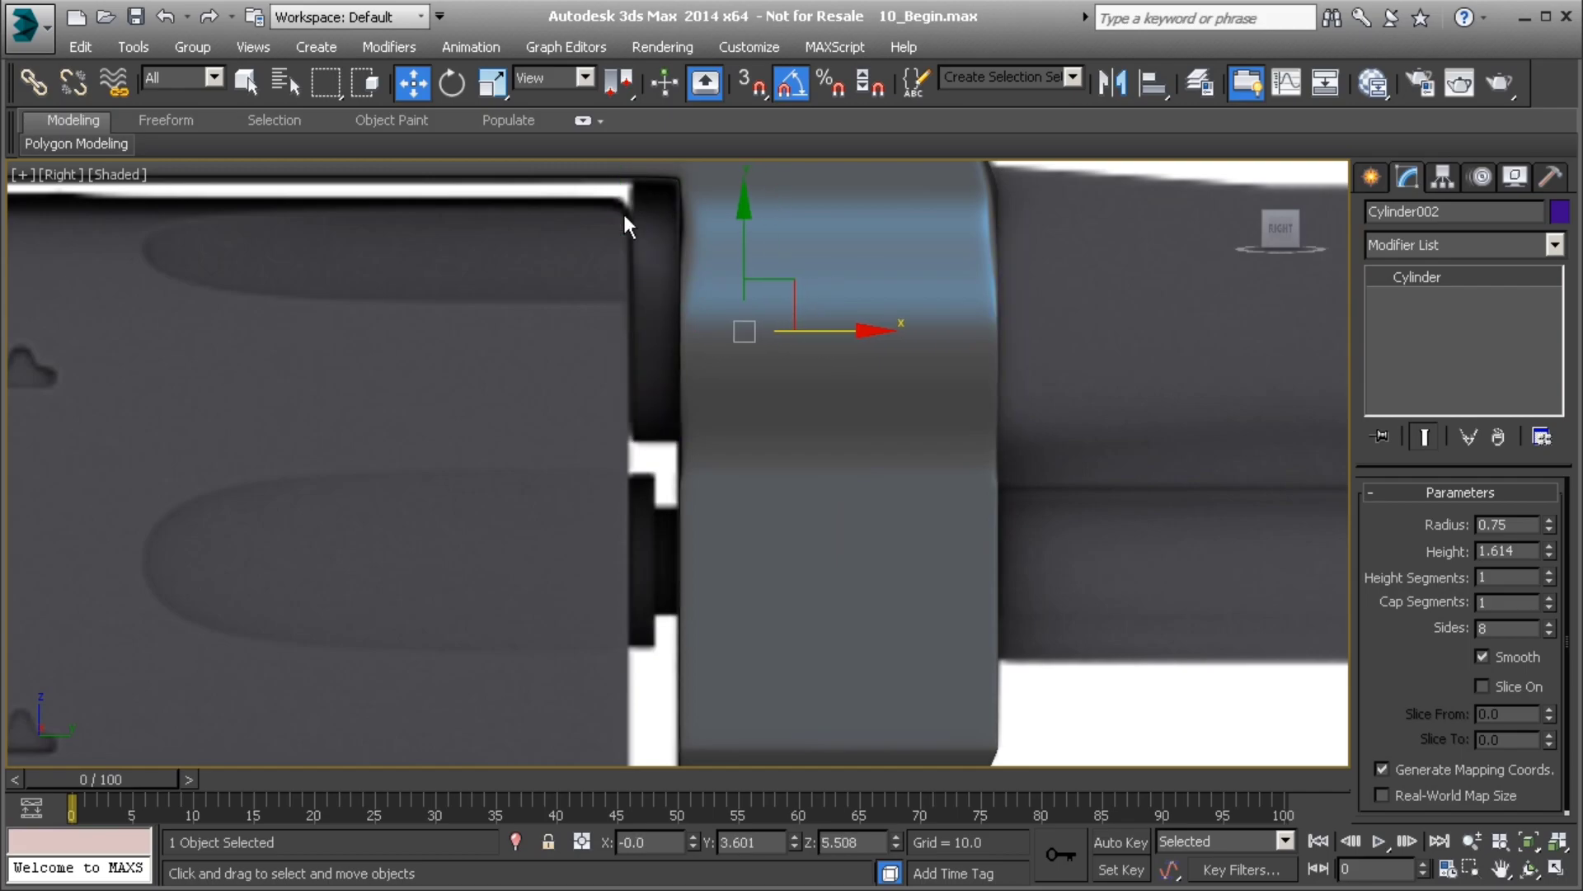
left_click_drag(848, 328, 747, 329)
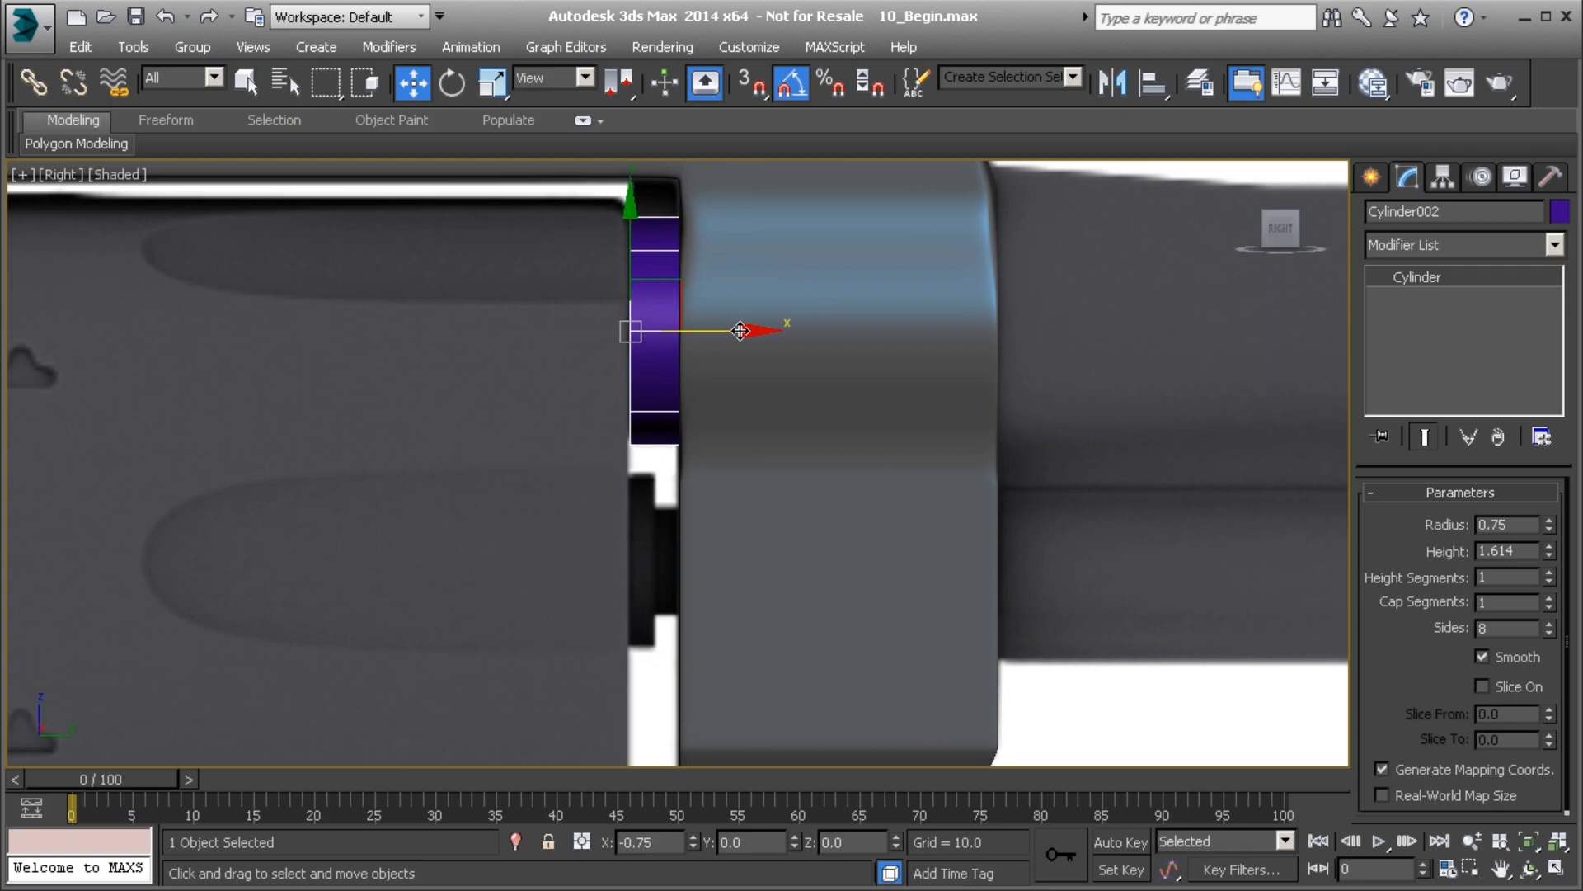
- Set the cylinder's radius to 1.0 and raise it to Z about 5.784 against the reference
middle_click_drag(742, 294, 760, 396)
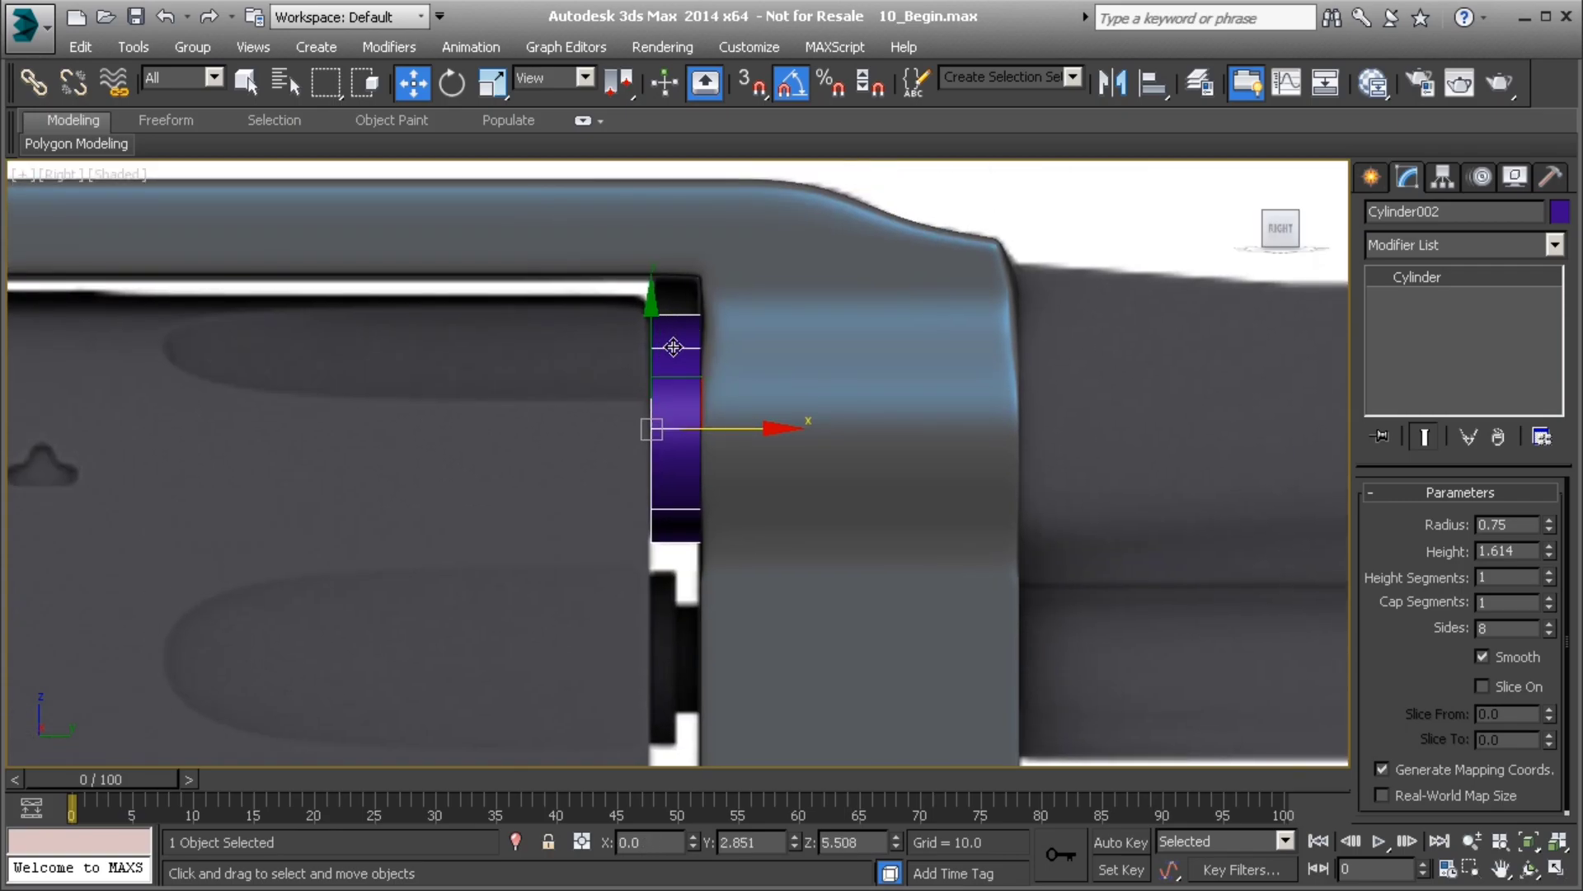
left_click_drag(651, 363, 649, 320)
left_click_drag(1530, 527, 1419, 525)
type("1.0")
key("Return")
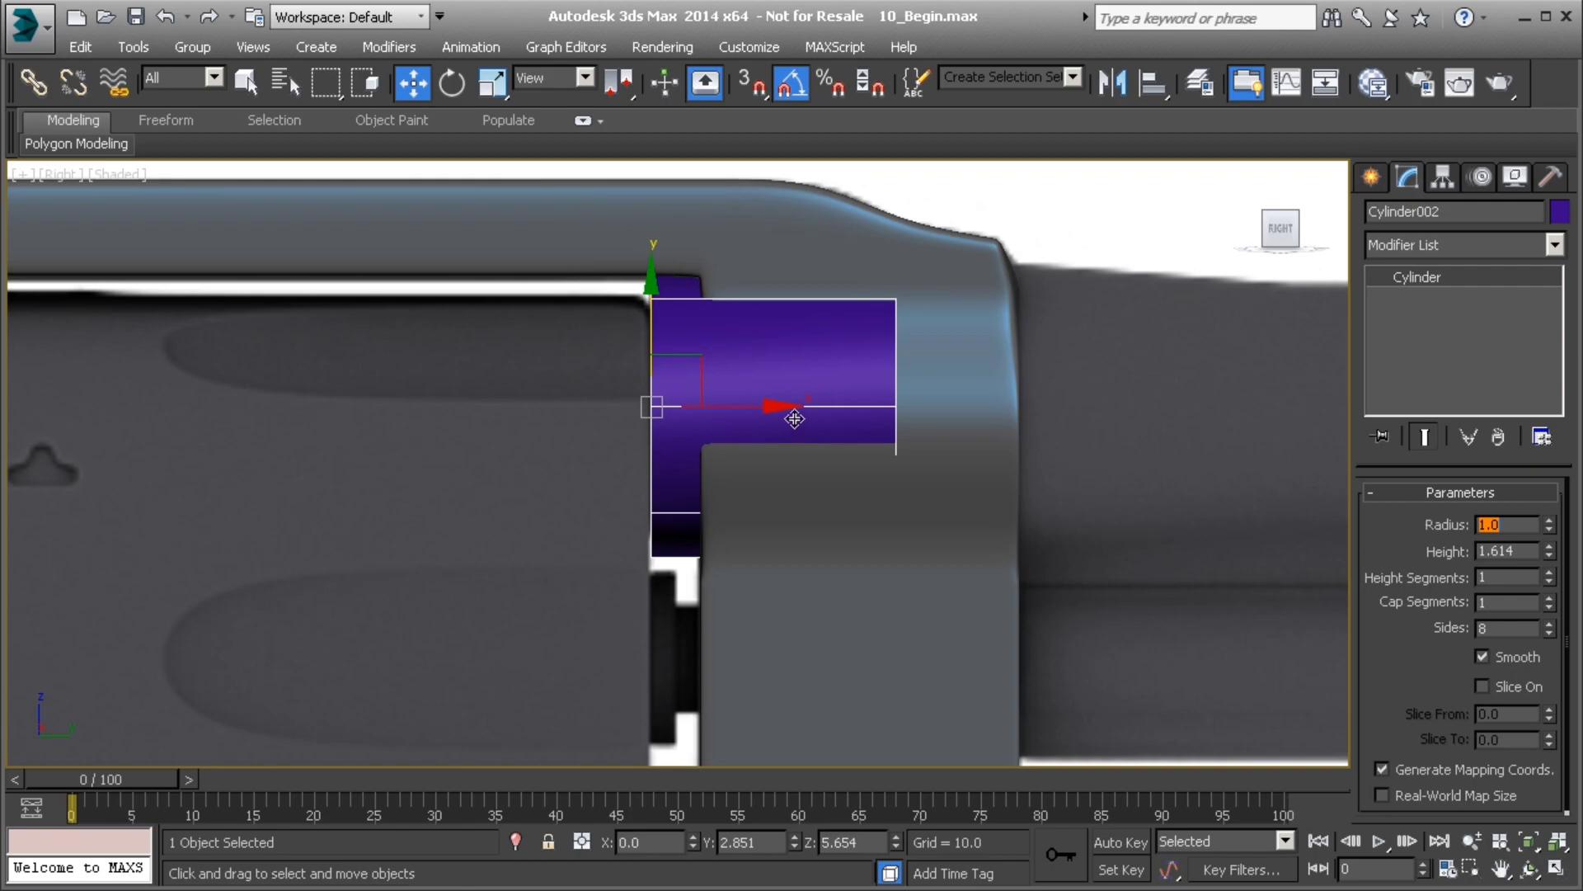
mouse_move(652, 330)
left_mouse_down()
mouse_move(652, 284)
mouse_move(647, 309)
left_mouse_up()
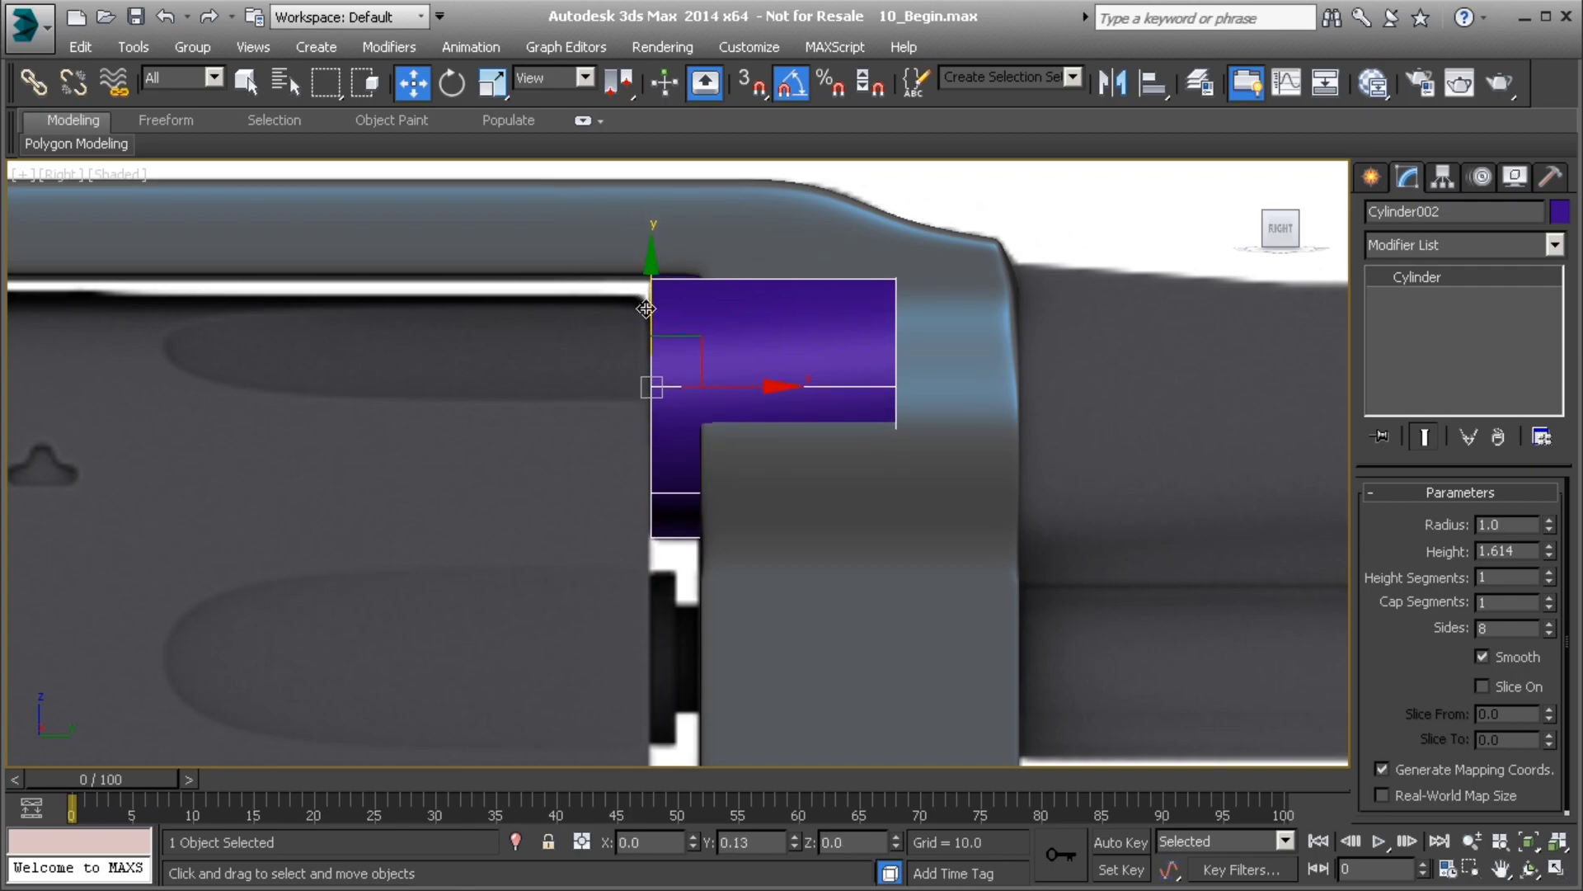
- With see-through display on, reduce the cylinder's radius to 0.86 and lower it to Z about 5.645 to fit the reference barrel stub
left_click(1550, 529)
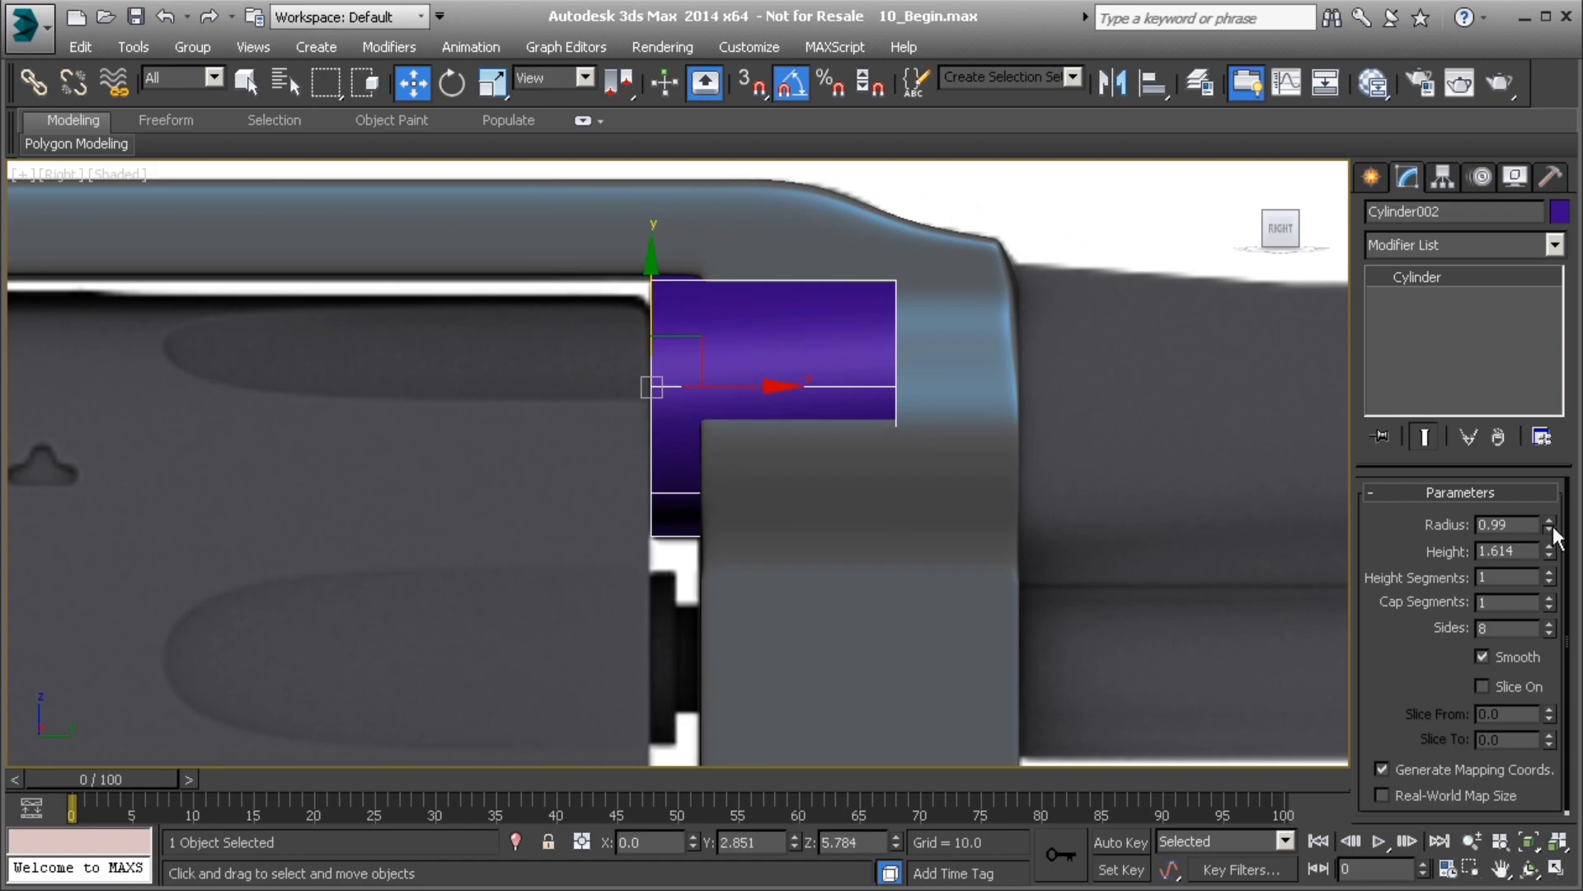
left_click_drag(1551, 532, 1549, 538)
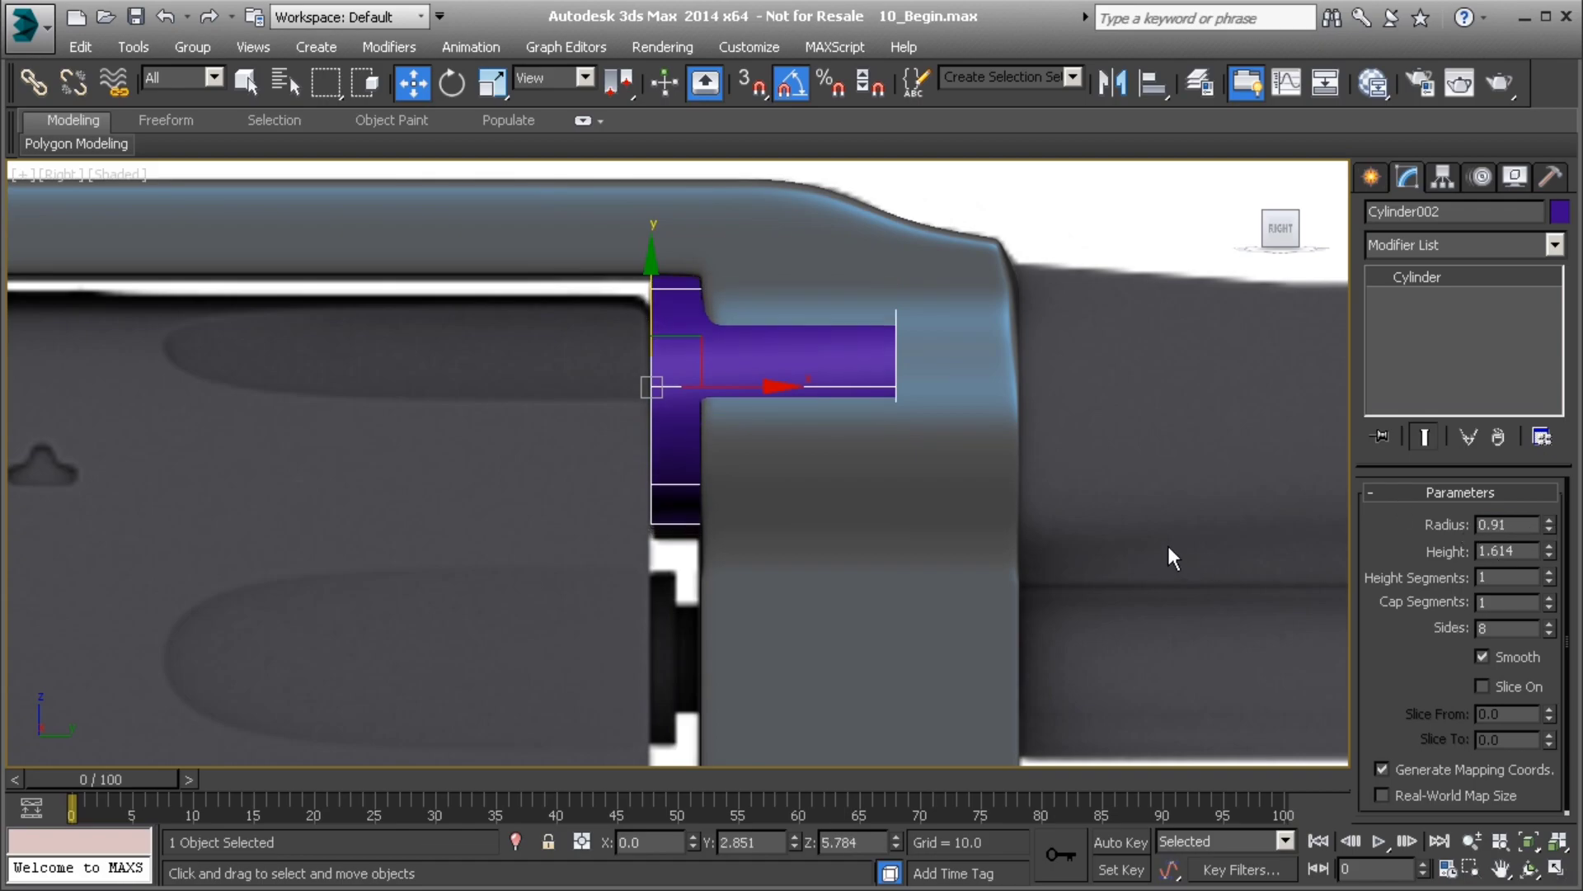
key("alt+x")
scroll(684, 395, "up", 4)
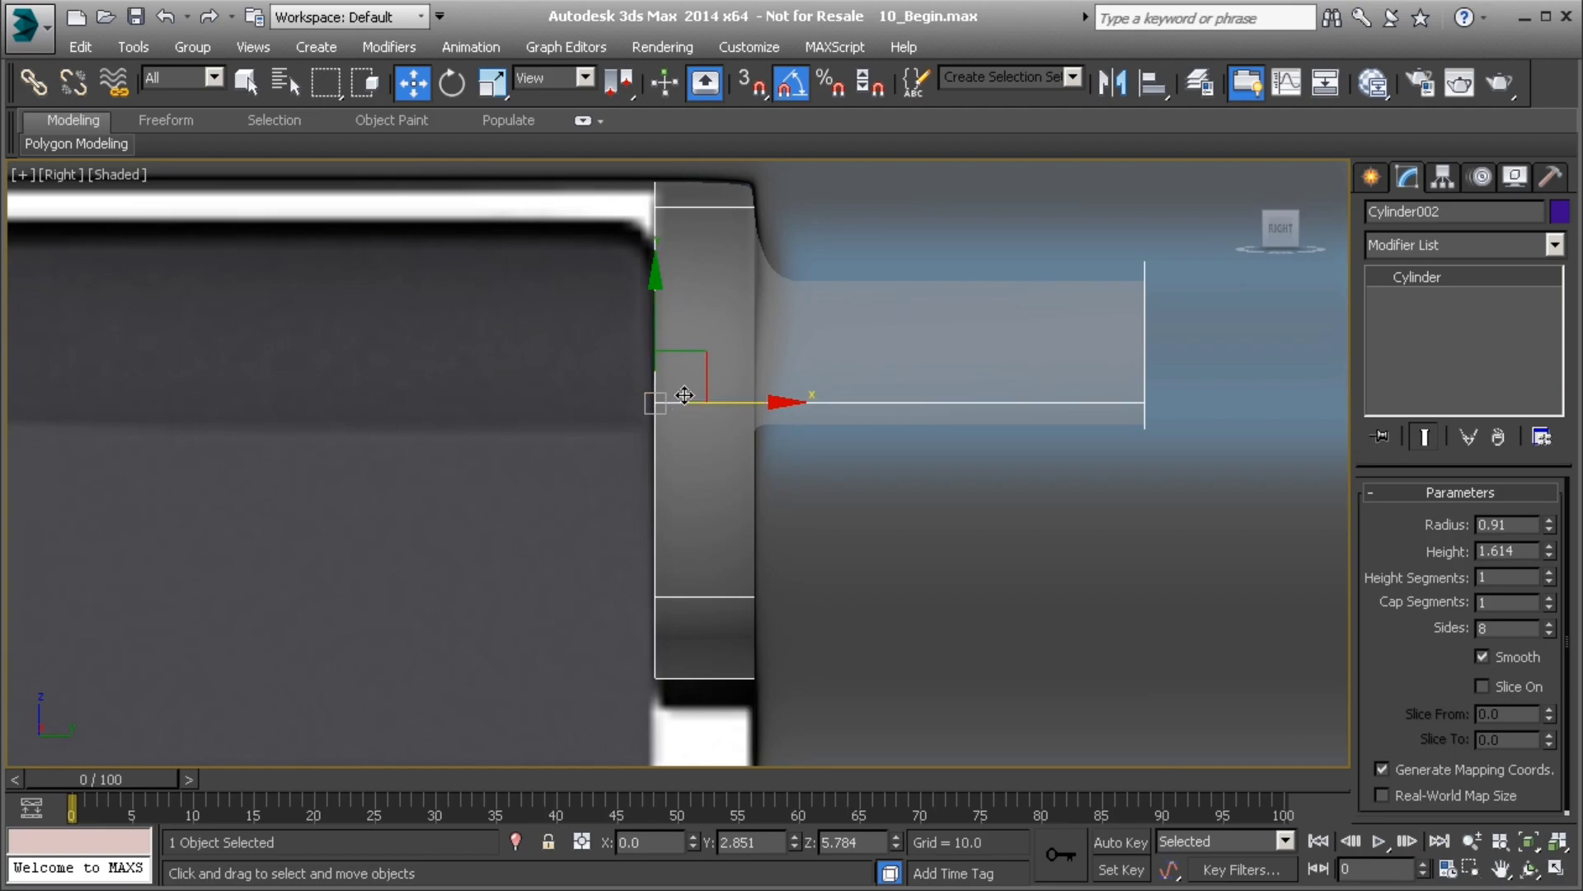
mouse_move(652, 321)
left_mouse_down()
mouse_move(649, 382)
mouse_move(645, 352)
left_mouse_up()
middle_click_drag(627, 308, 629, 333)
left_click_drag(1540, 531, 1549, 530)
left_click_drag(654, 376, 645, 389)
scroll(731, 424, "down", 5)
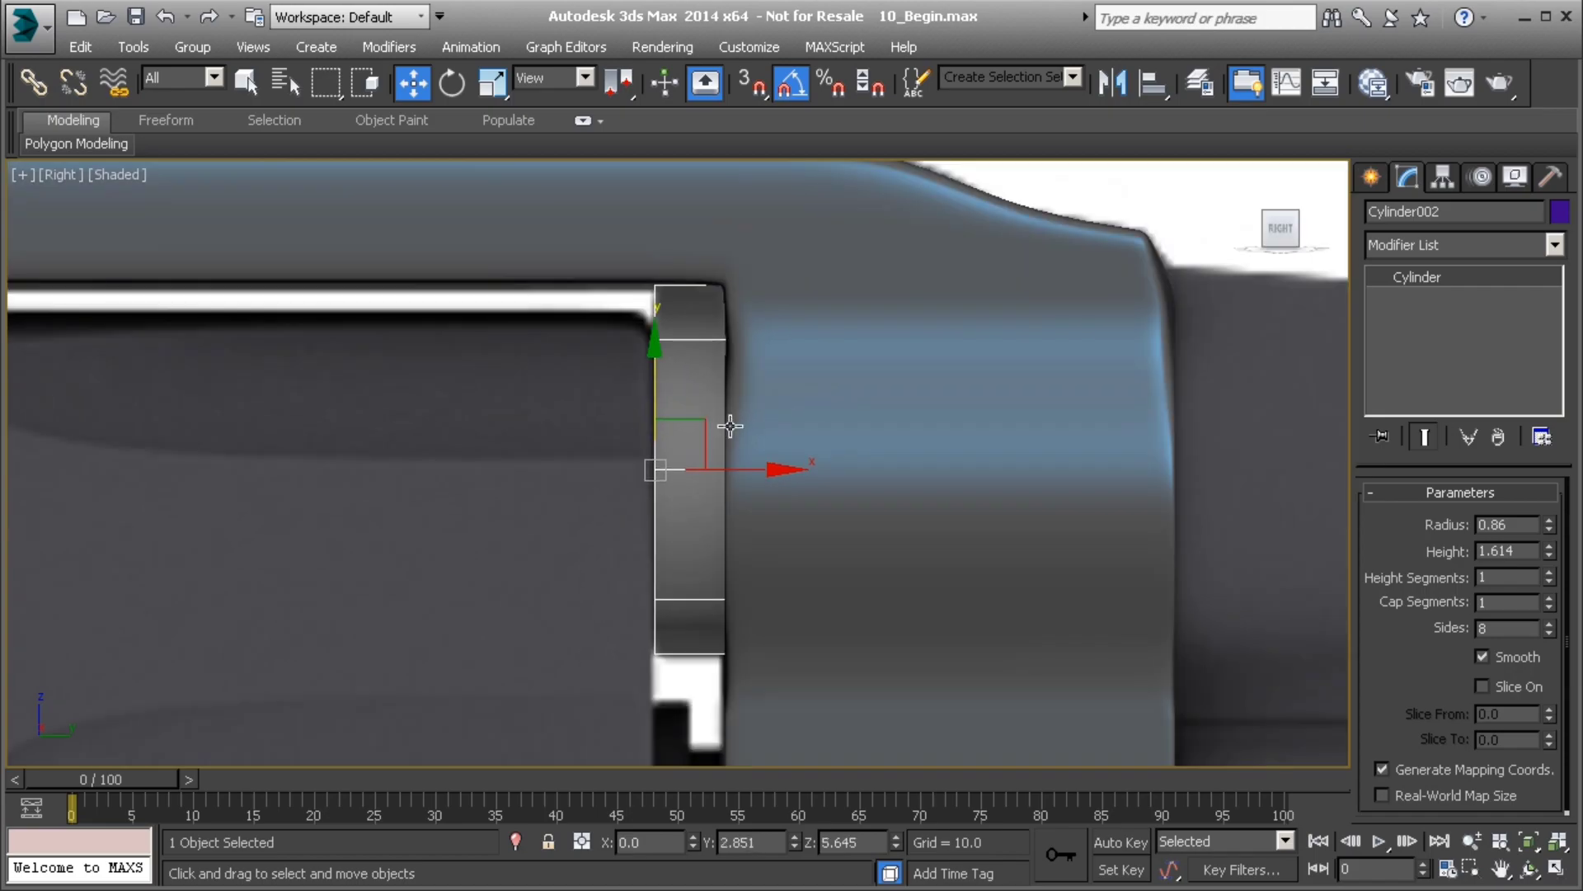
- Select the revolver frame and enter polygon editing on its Editable Poly level below TurboSmooth
middle_click_drag(796, 459, 451, 481, "alt")
middle_click_drag(544, 460, 617, 471, "alt")
scroll(529, 468, "up", 2)
left_click(495, 437)
scroll(517, 468, "up", 2)
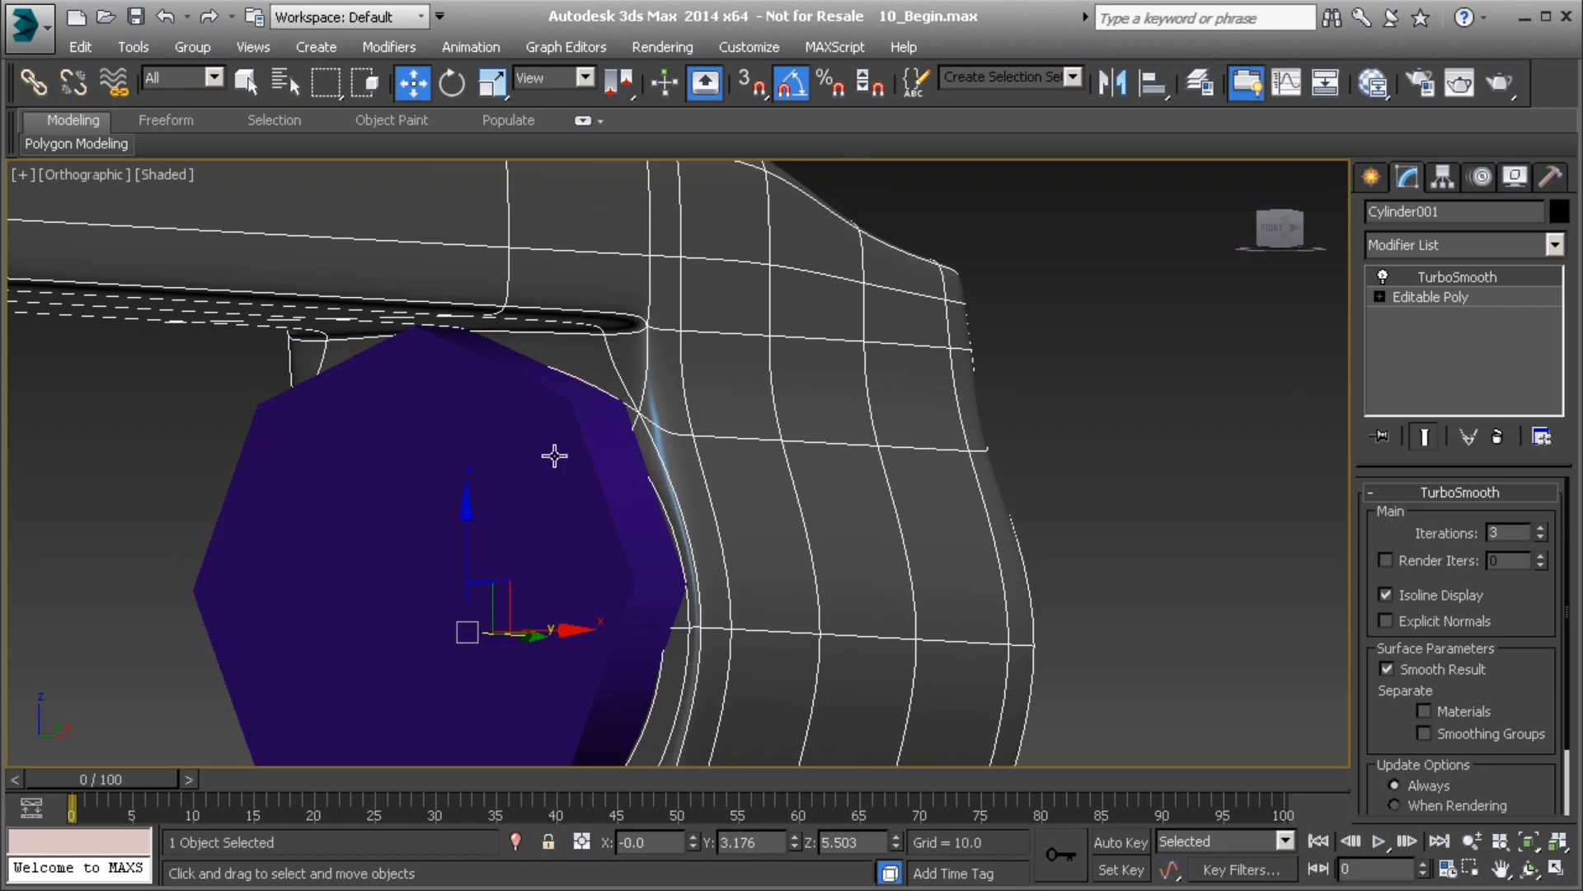
middle_click_drag(655, 526, 665, 381)
scroll(665, 381, "down", 2)
middle_click_drag(564, 478, 671, 548)
left_click(1427, 296)
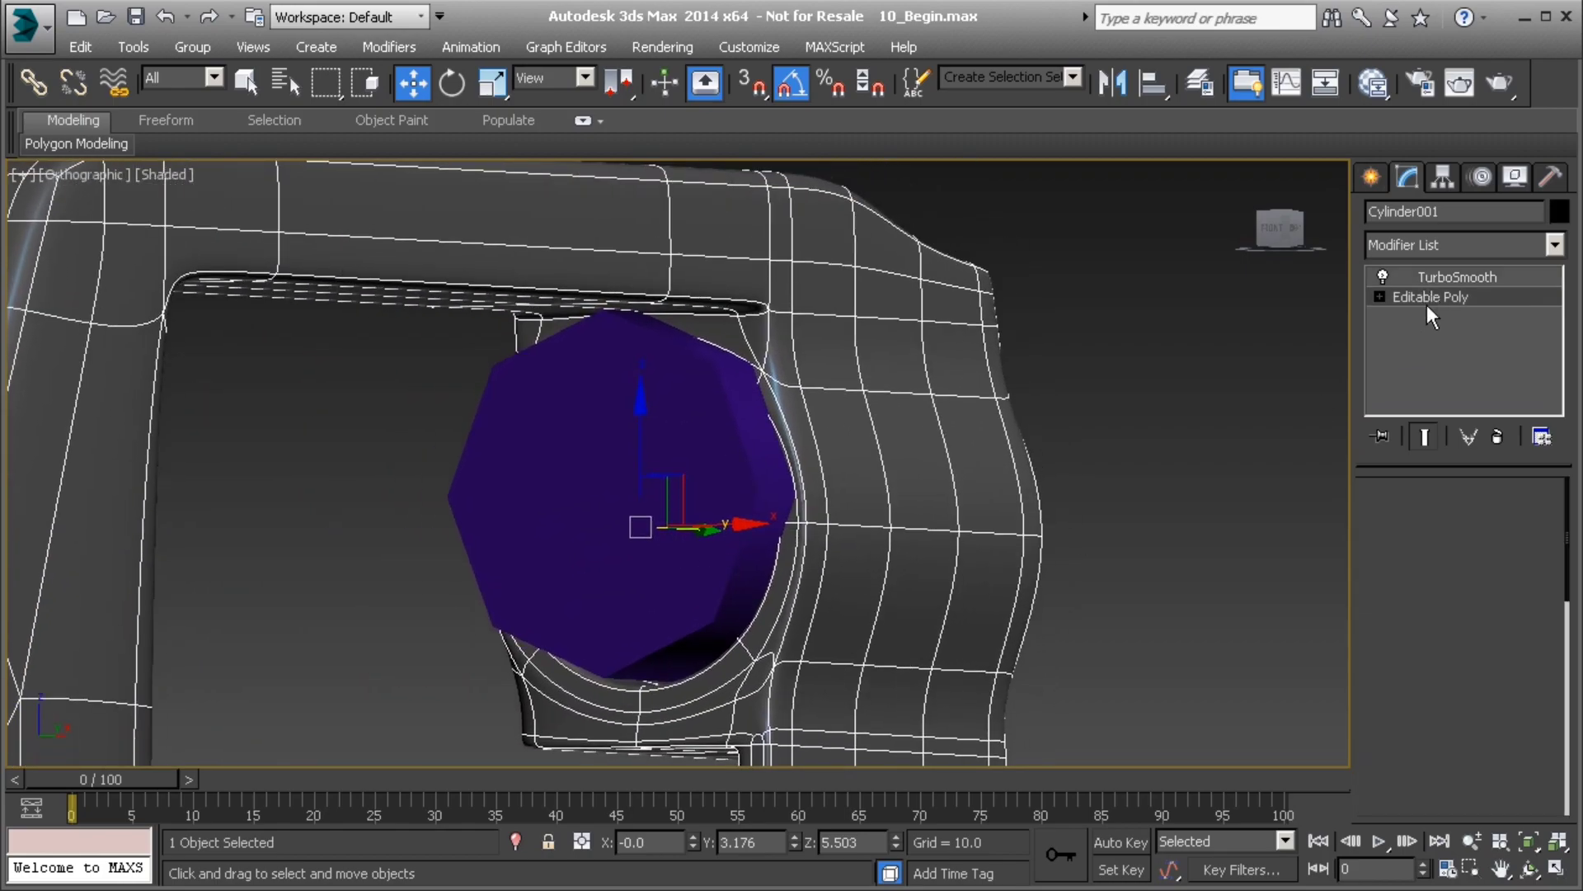
left_click(1487, 519)
- Select a lower inner polygon of the frame's barrel hole
middle_click_drag(723, 567, 750, 525, "alt")
left_click_drag(1081, 546, 1078, 547)
middle_click_drag(810, 553, 701, 625, "alt")
middle_click_drag(585, 652, 646, 606)
scroll(620, 633, "up", 2)
left_click(633, 614)
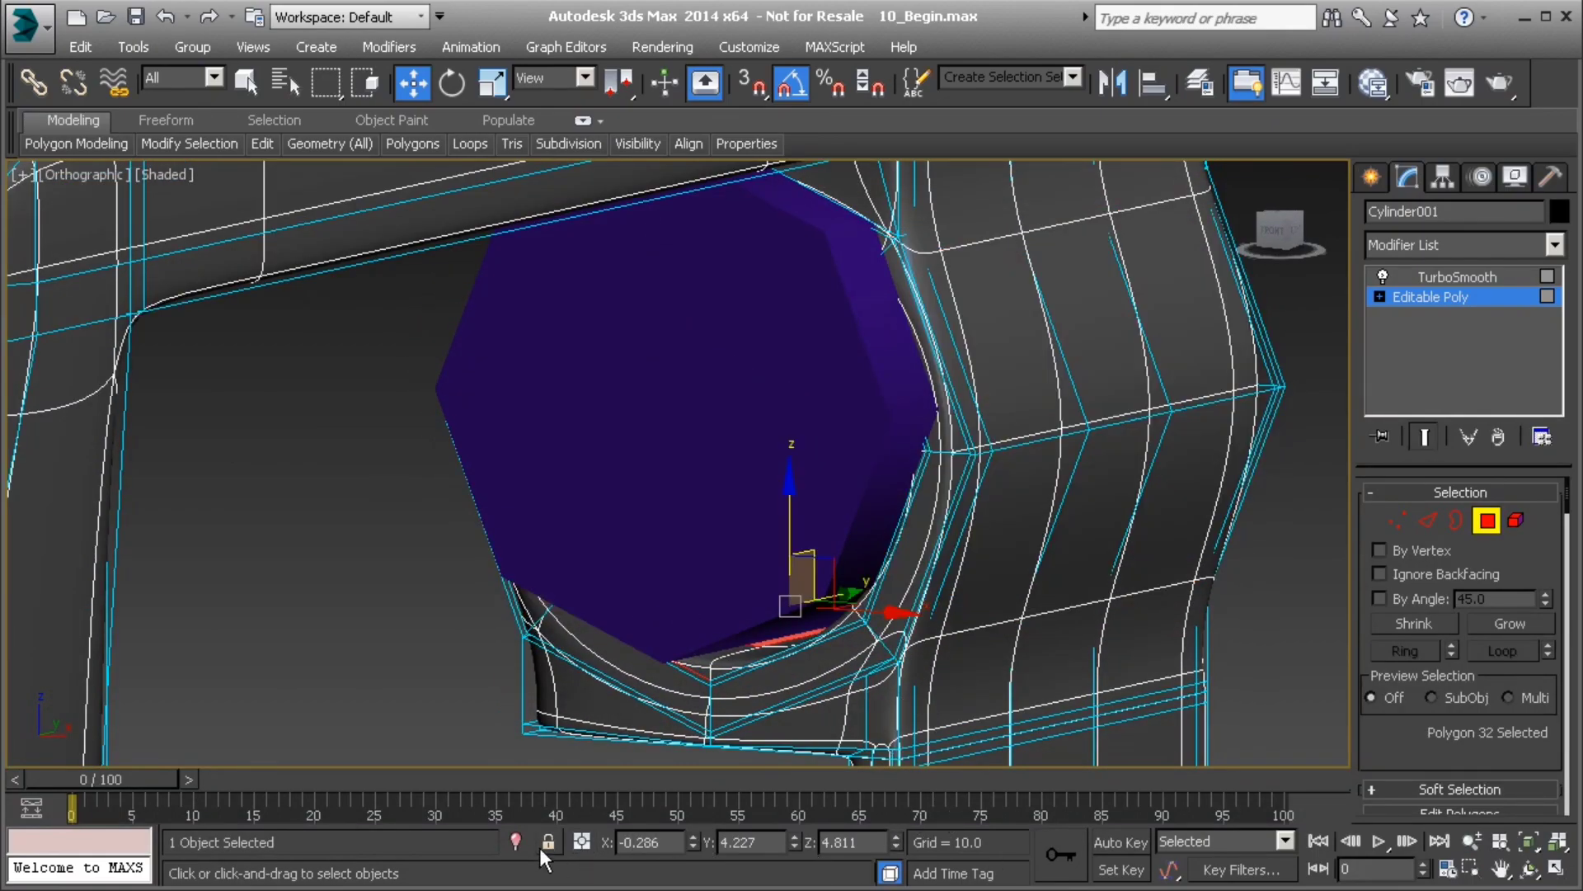
- Isolate the frame and turn off the end-result display to show its unsmoothed mesh around the barrel hole
left_click(516, 840)
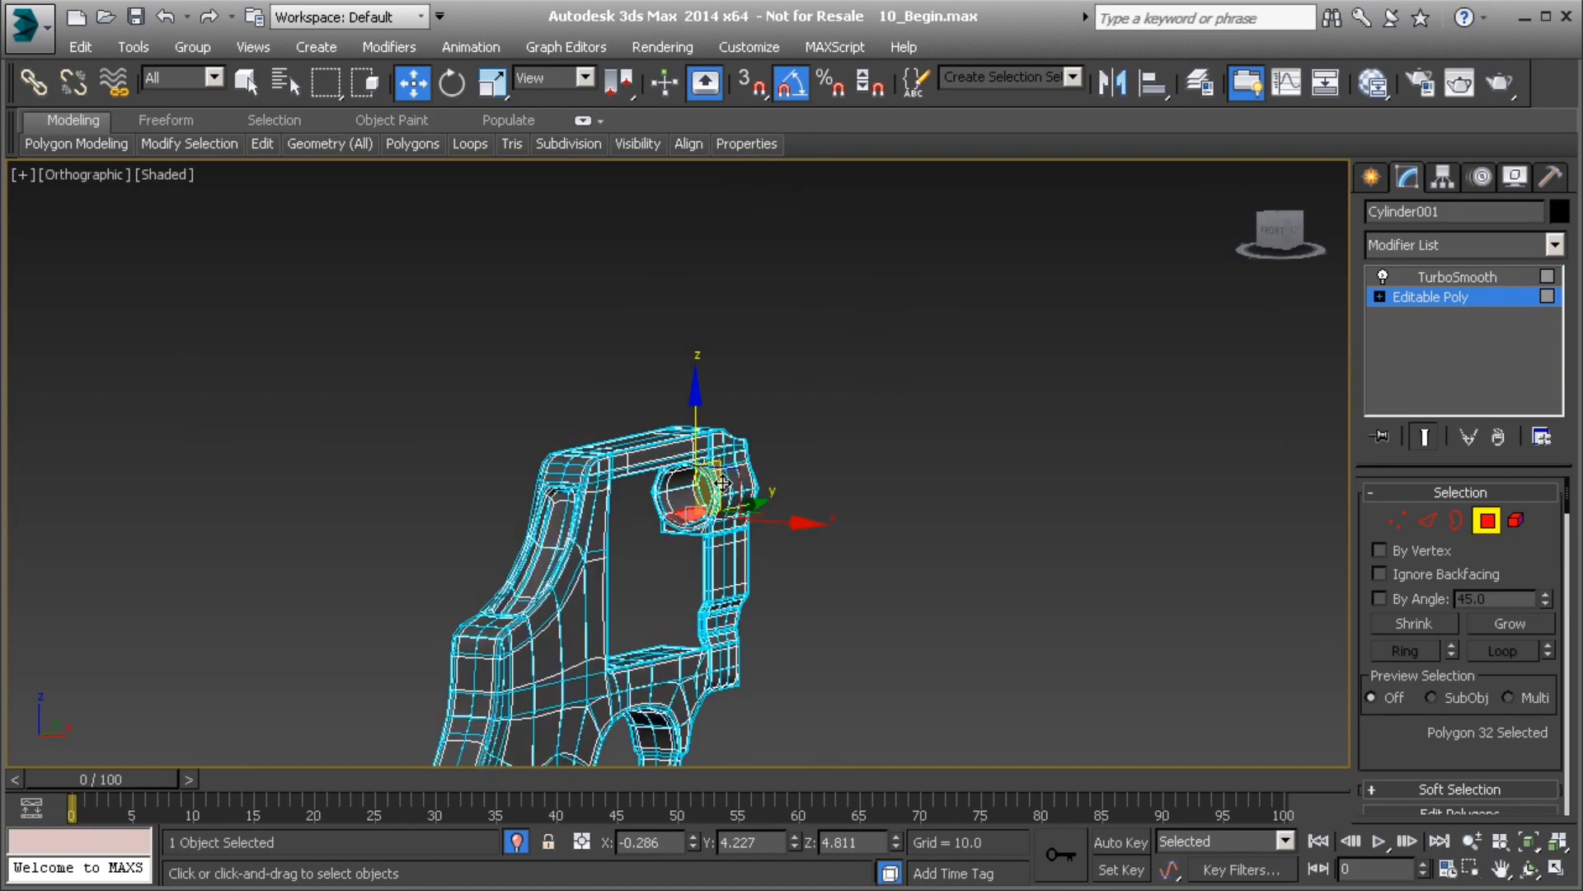
left_click(1426, 437)
middle_click_drag(634, 530, 686, 520)
scroll(687, 520, "up", 6)
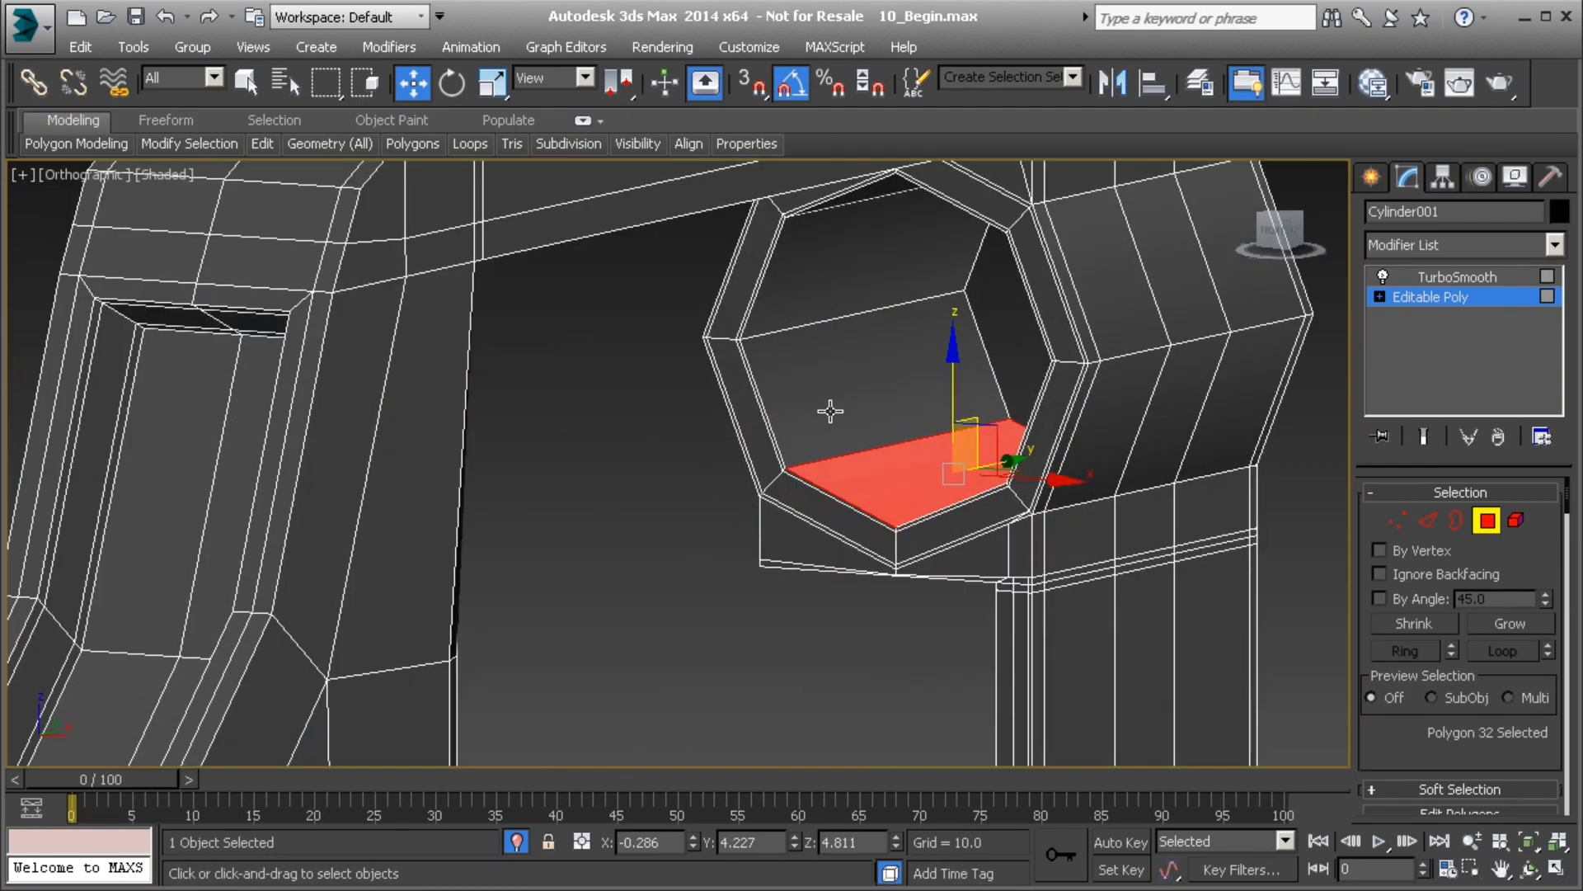
- Select the full ring of inner polygons in the frame's barrel hole and grow the selection twice to include the rims
left_click(858, 407, "shift")
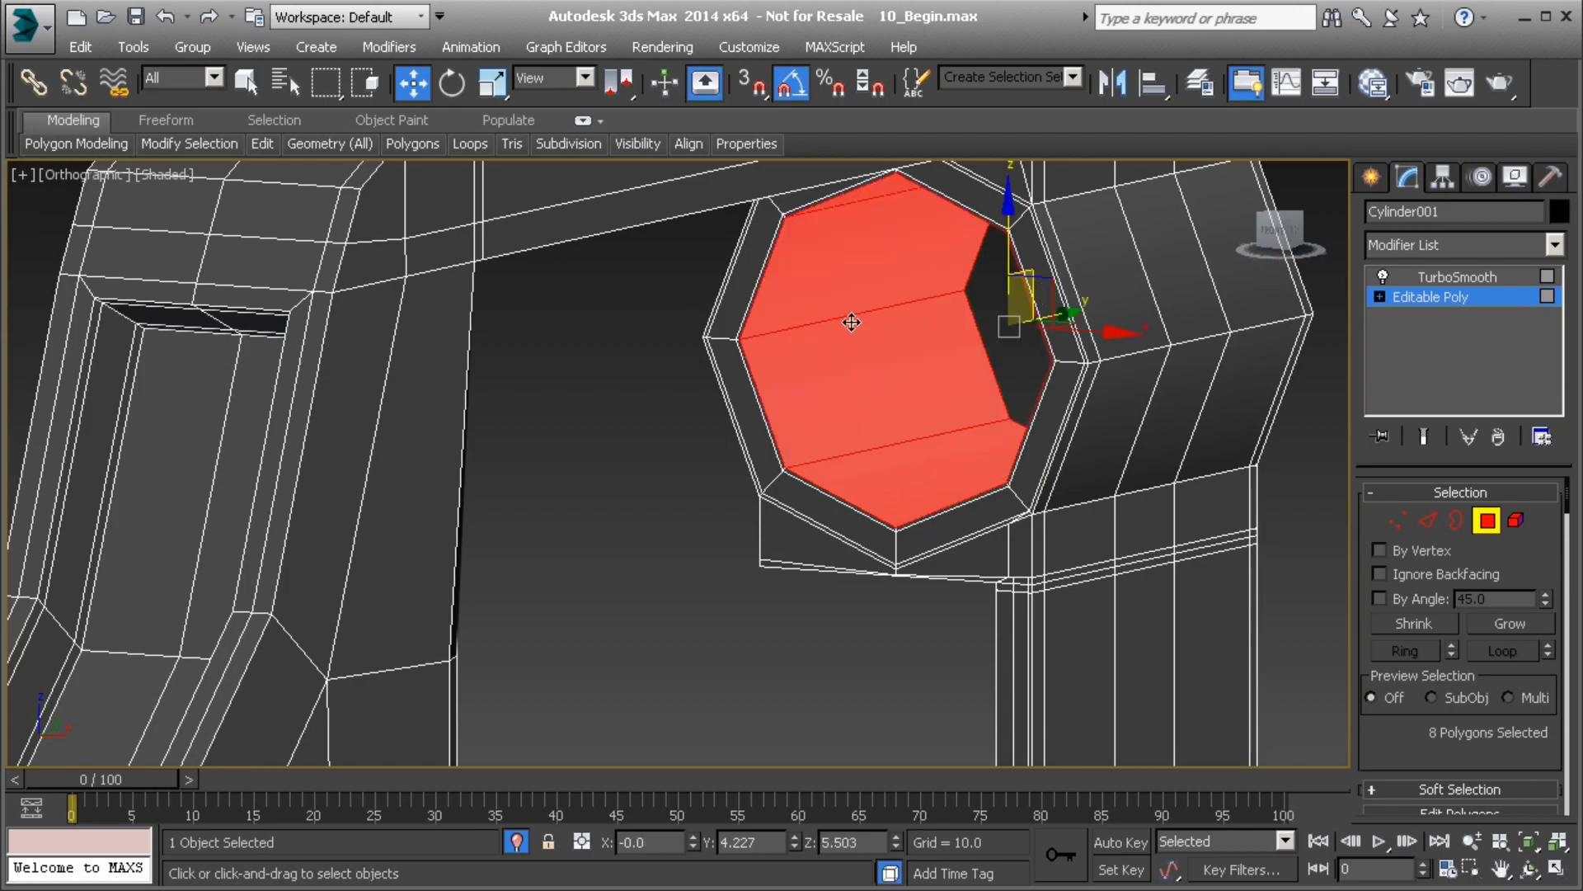
middle_click_drag(853, 321, 932, 385, "alt")
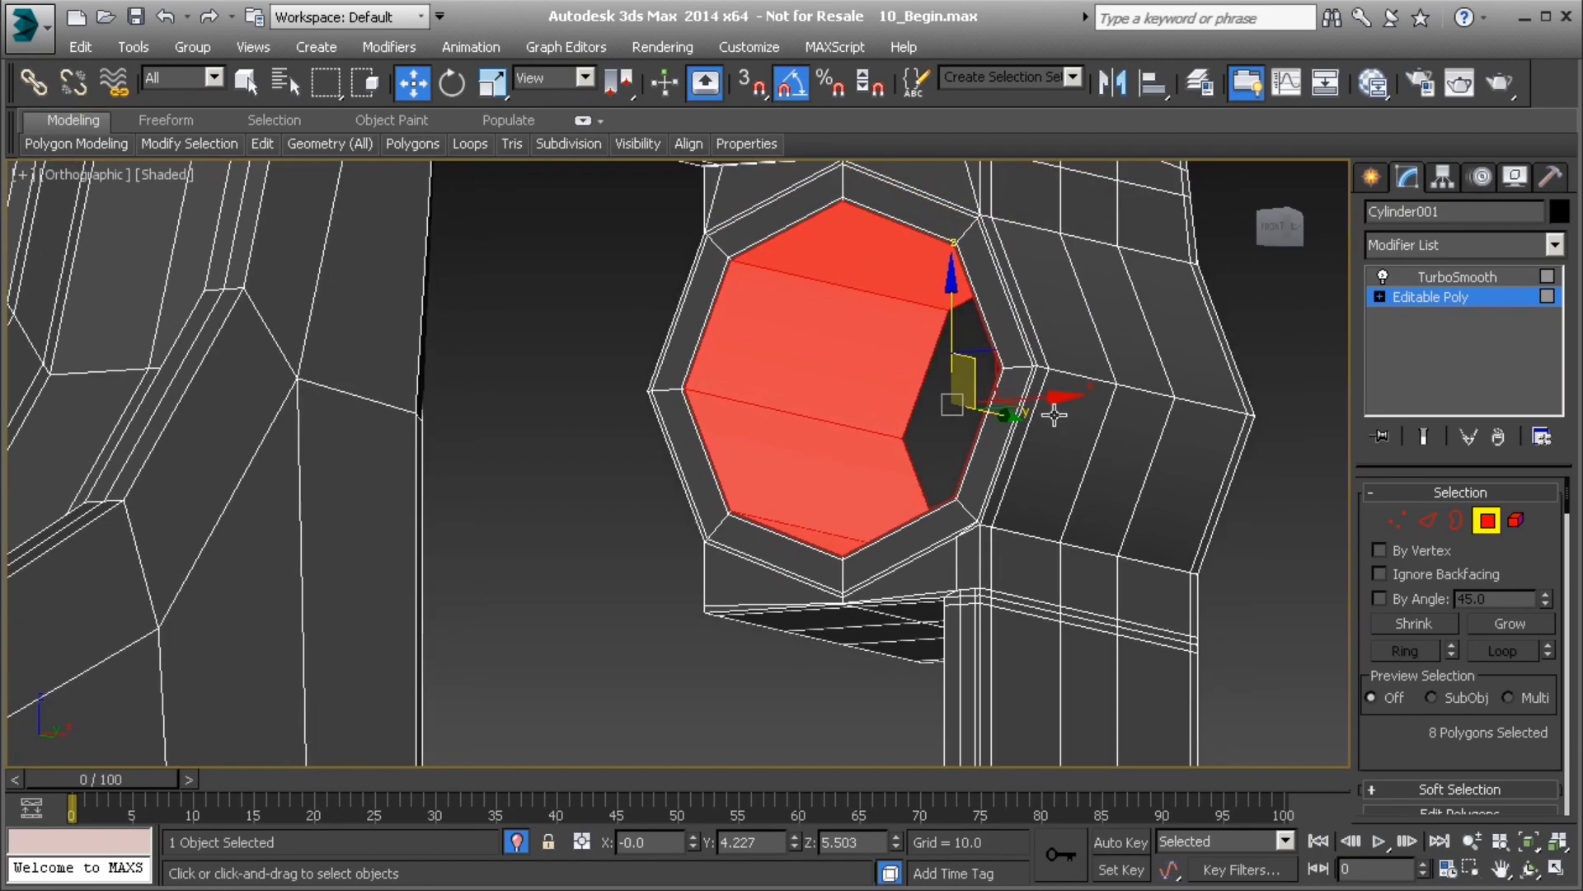
left_click(1522, 623)
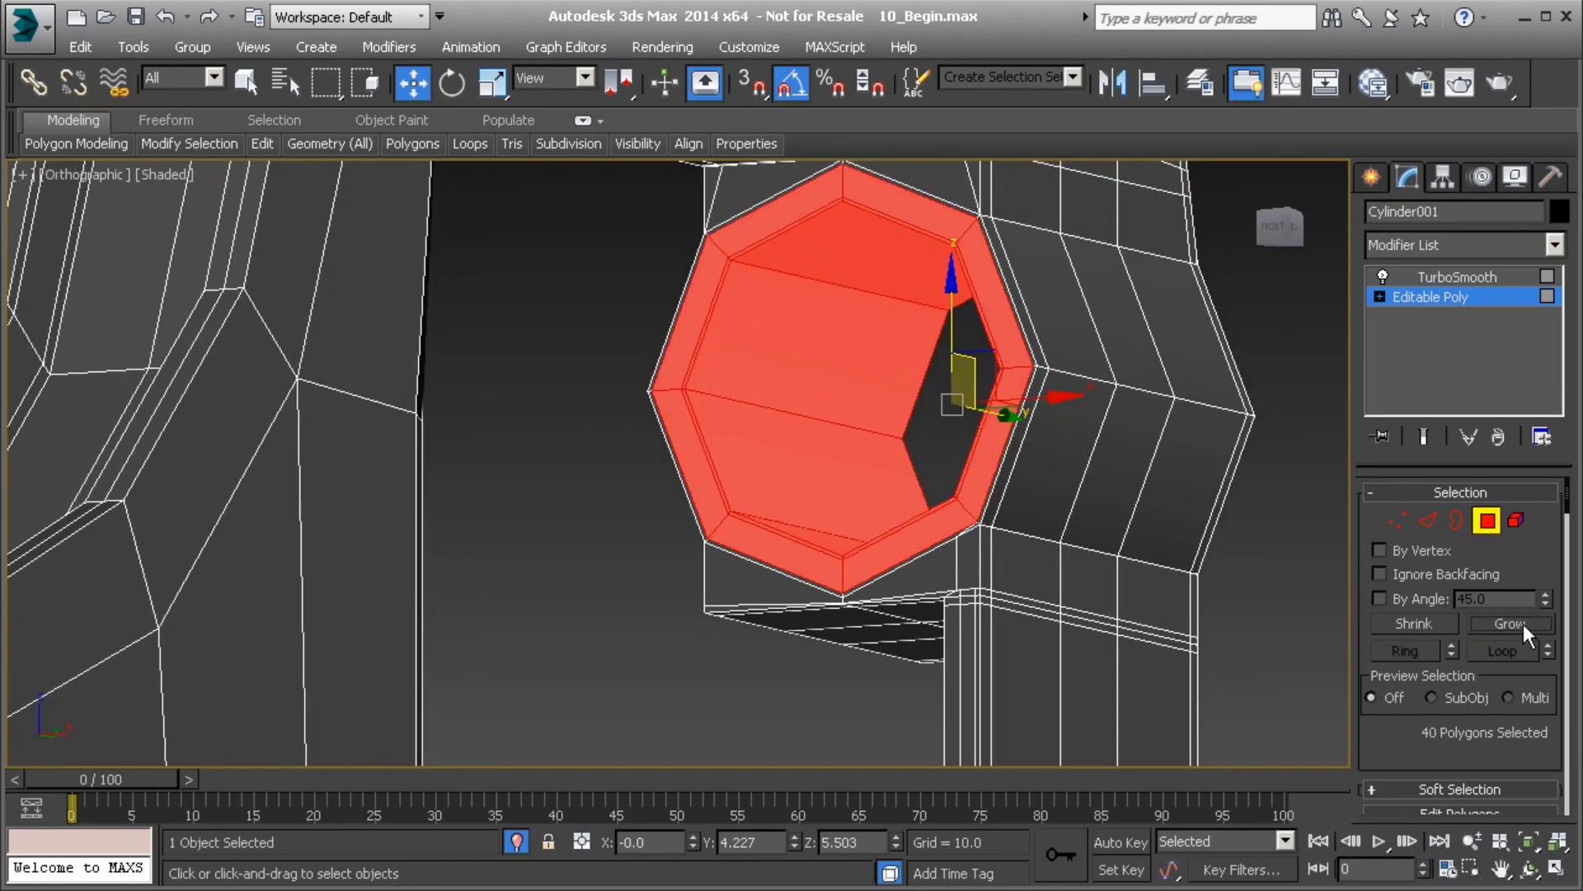
left_click(1523, 624)
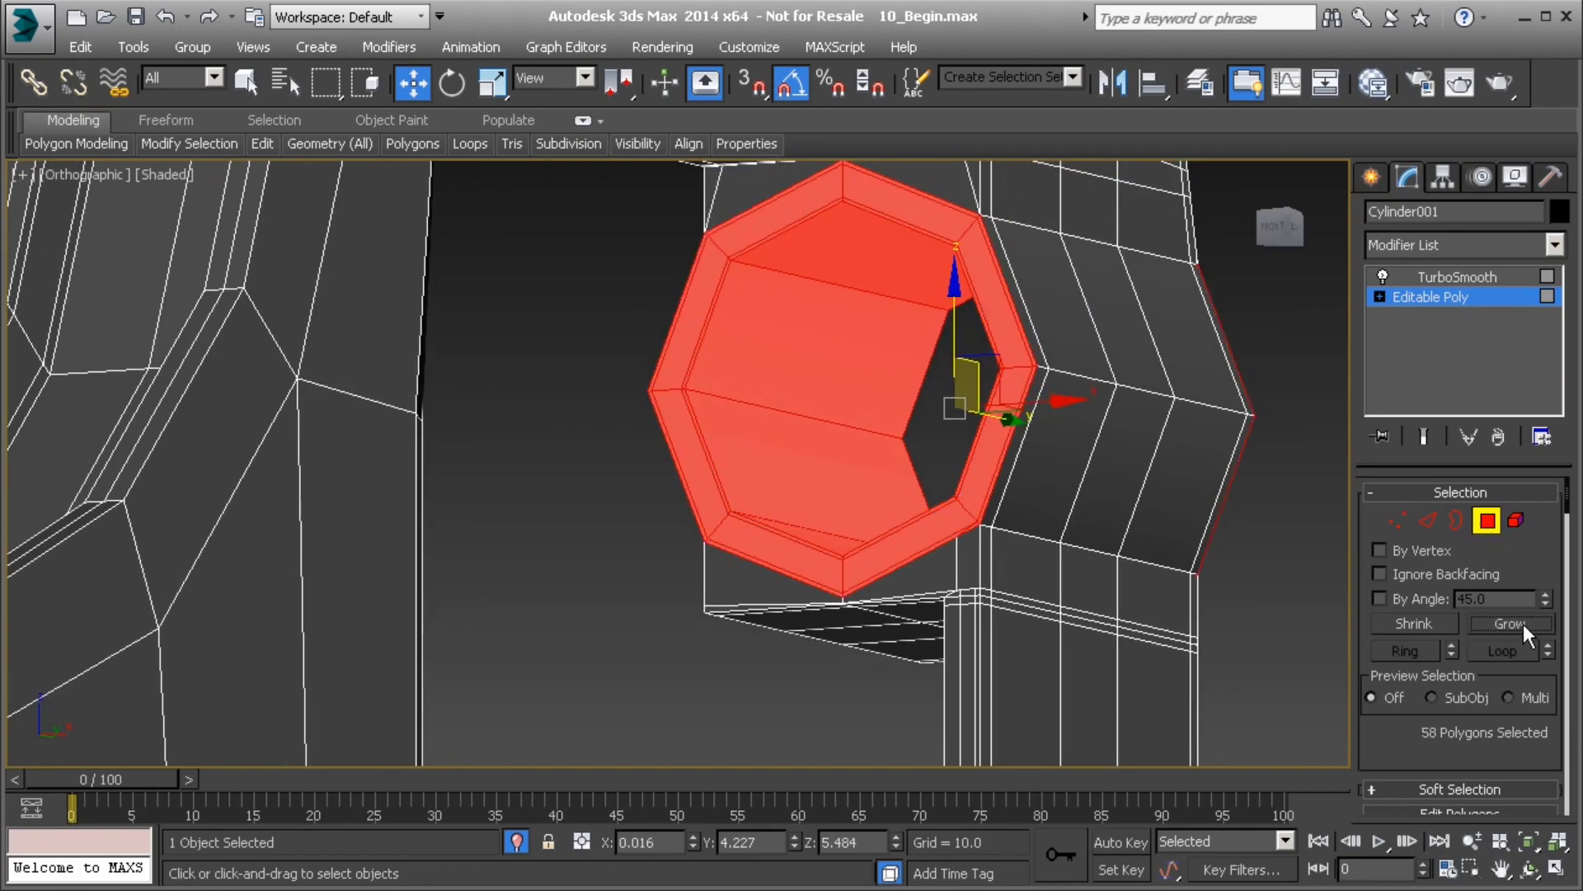
- Select the short edge at the top of the hole's front rim, set constraints to None, and lower it to Z about 6.364
middle_click_drag(725, 357, 755, 329, "alt")
scroll(767, 301, "up", 5)
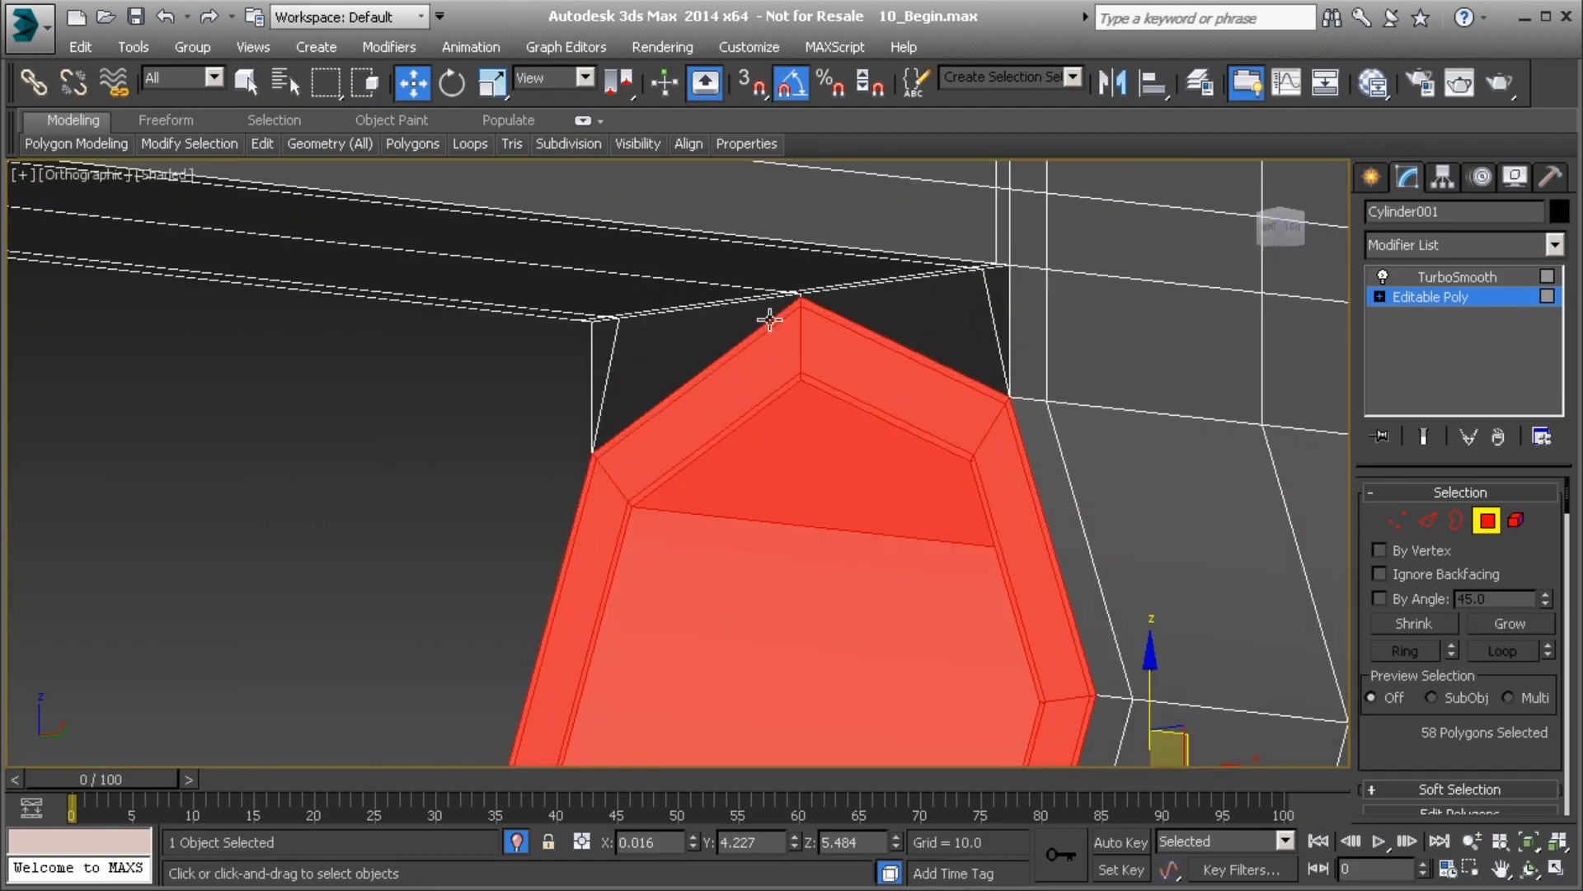
scroll(767, 301, "up", 2)
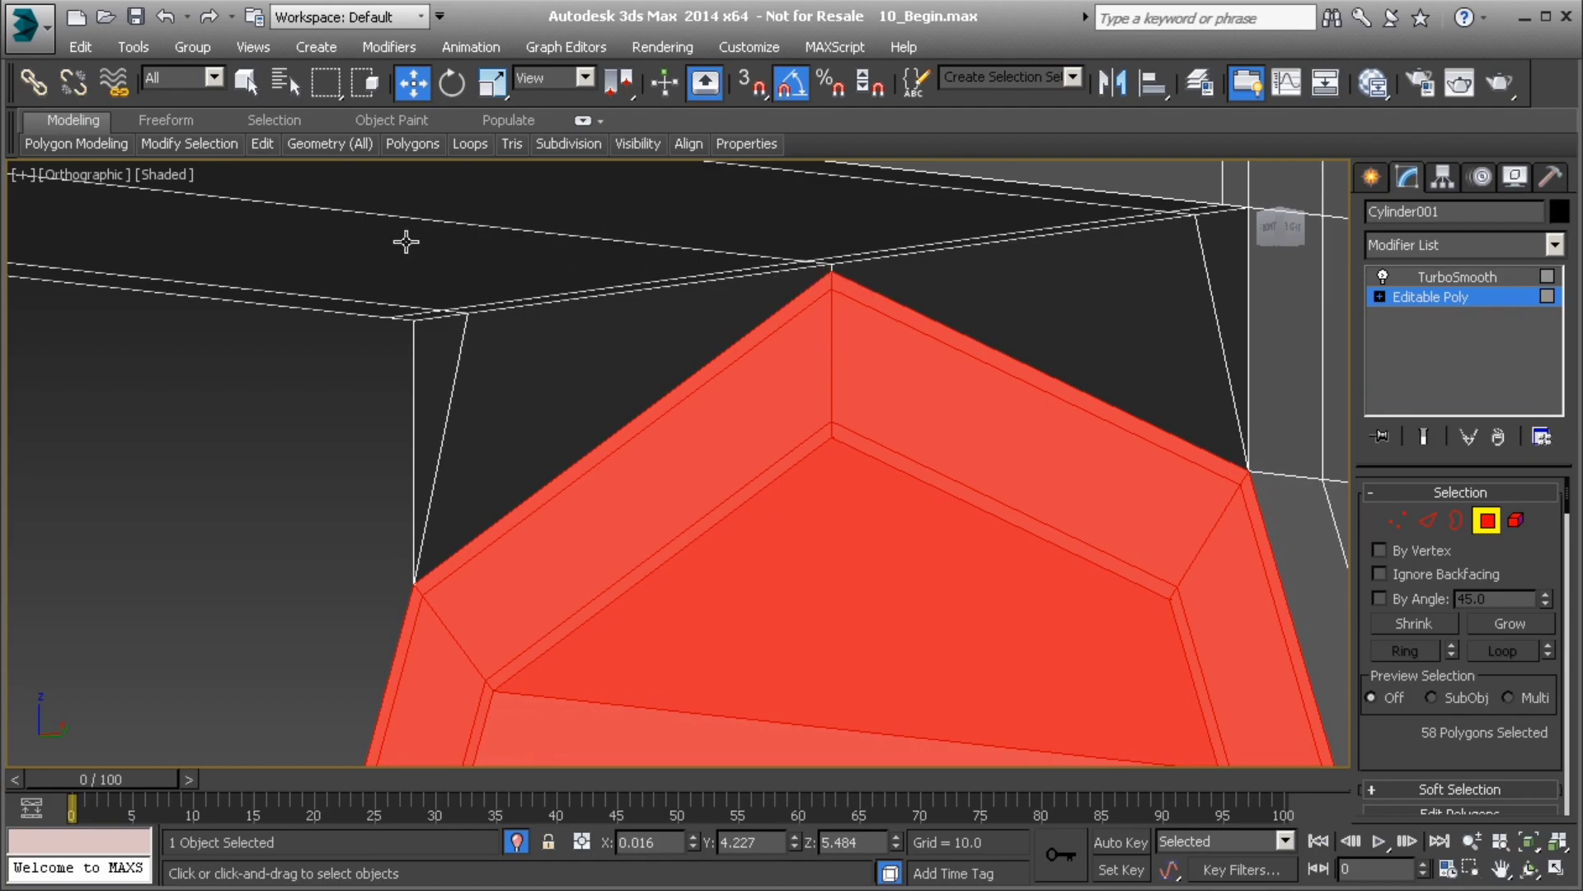
scroll(868, 462, "down", 3)
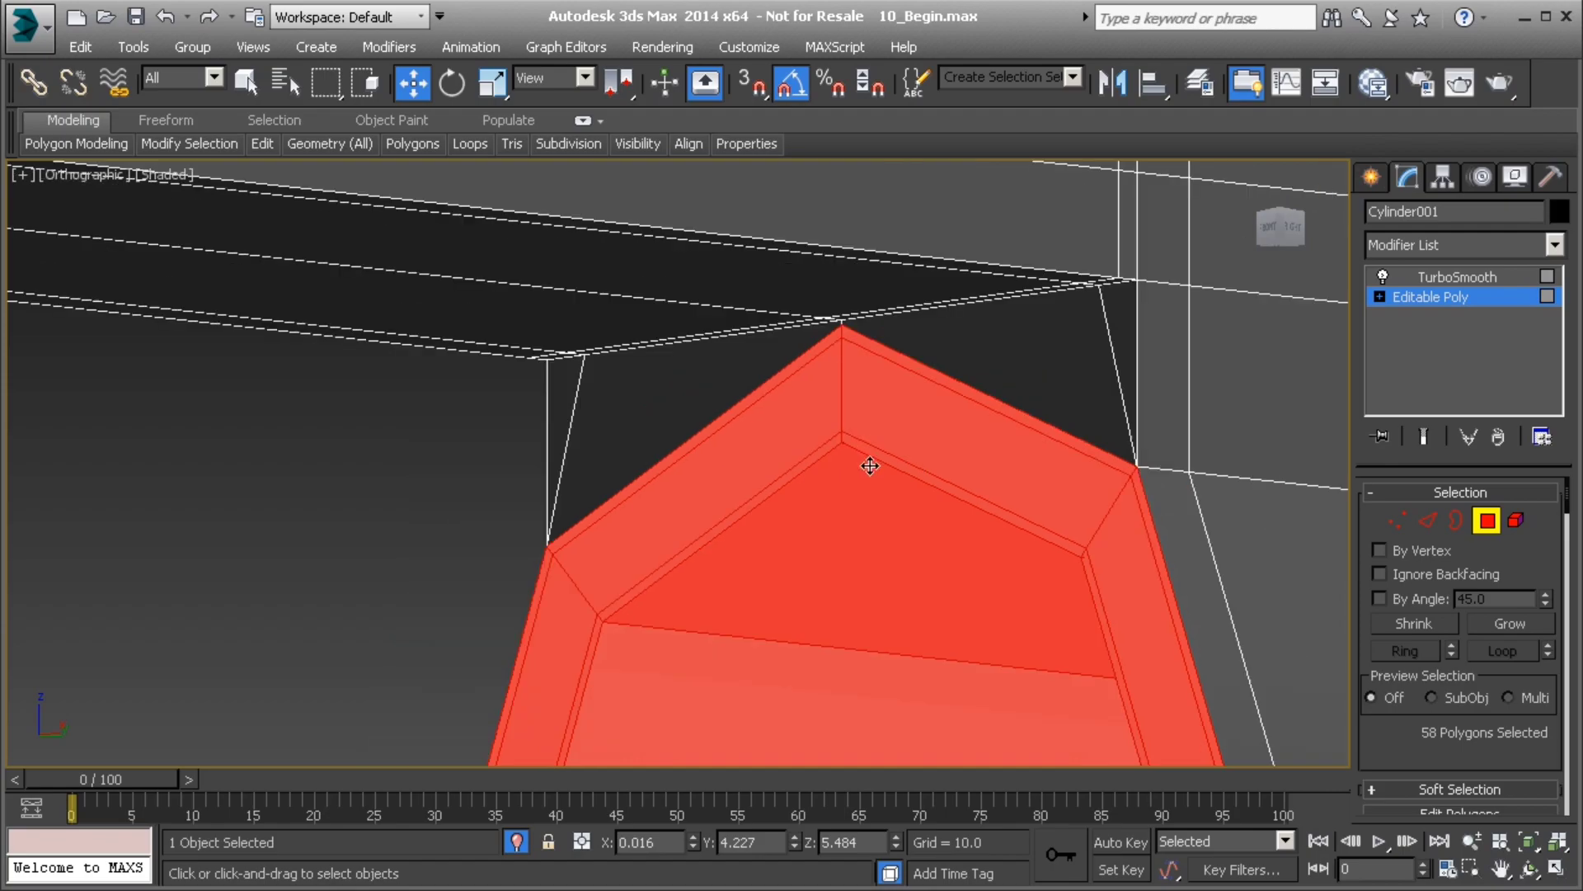
middle_click_drag(871, 527, 791, 319)
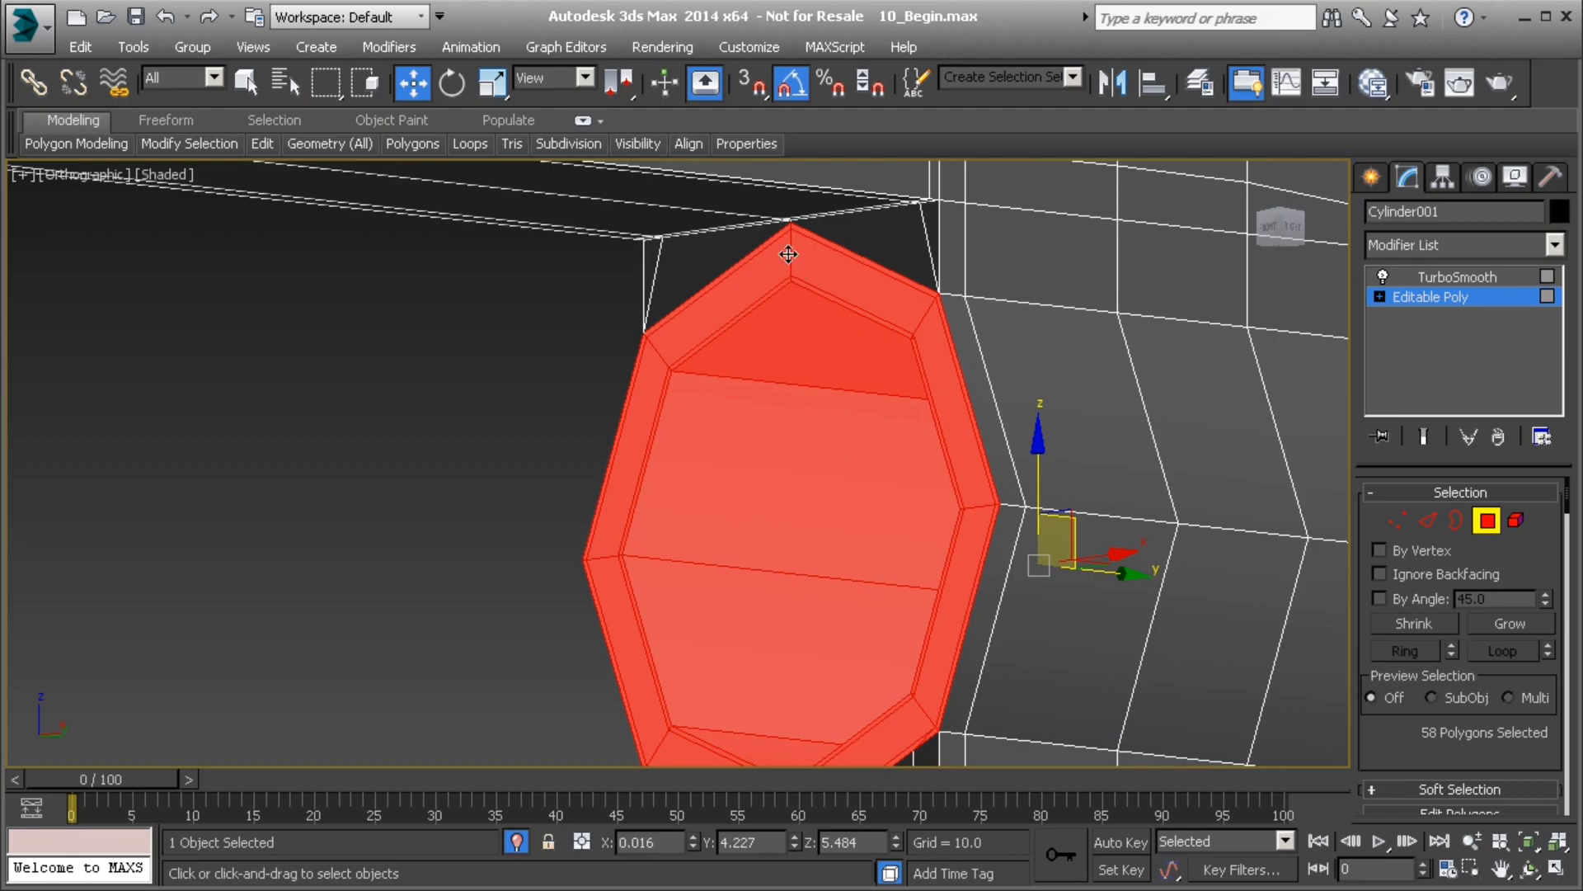
scroll(791, 259, "up", 4)
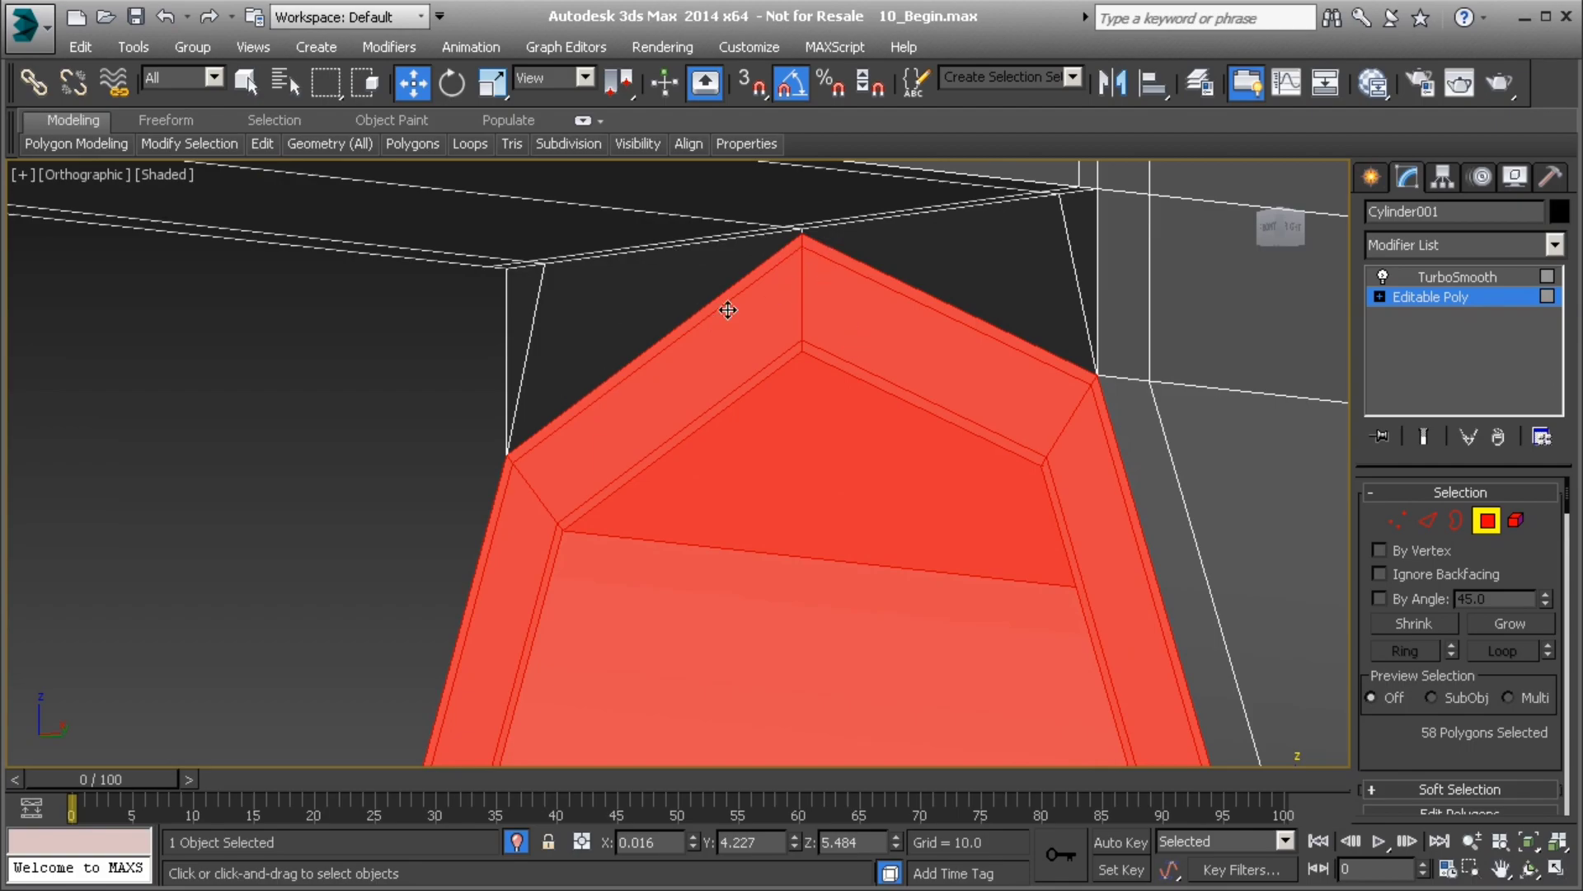
scroll(753, 312, "down", 2)
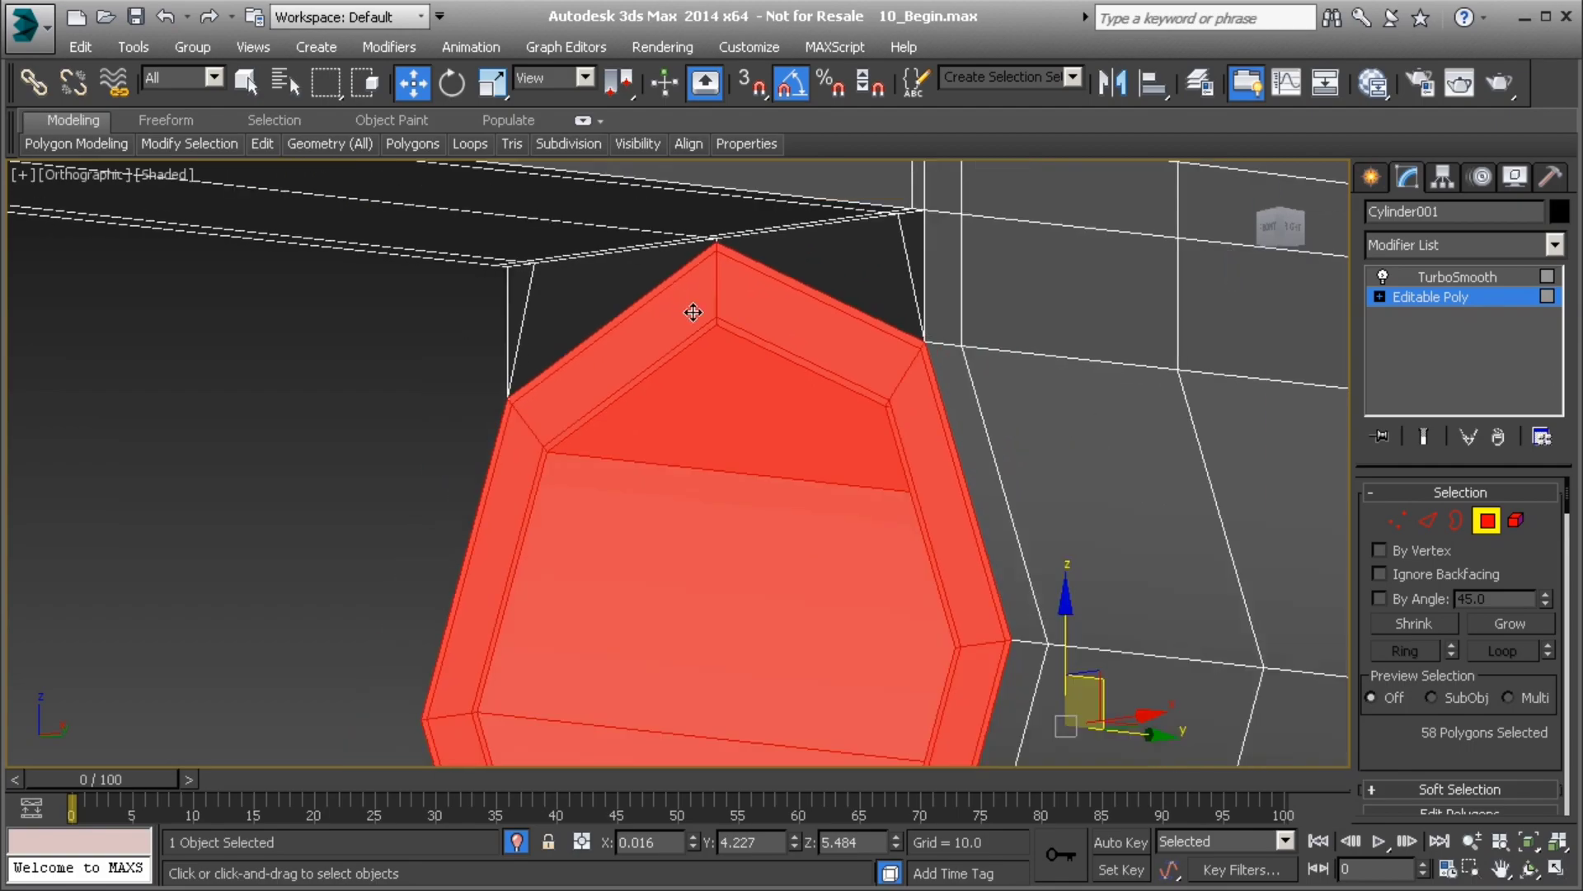
scroll(715, 255, "up", 2)
key("2")
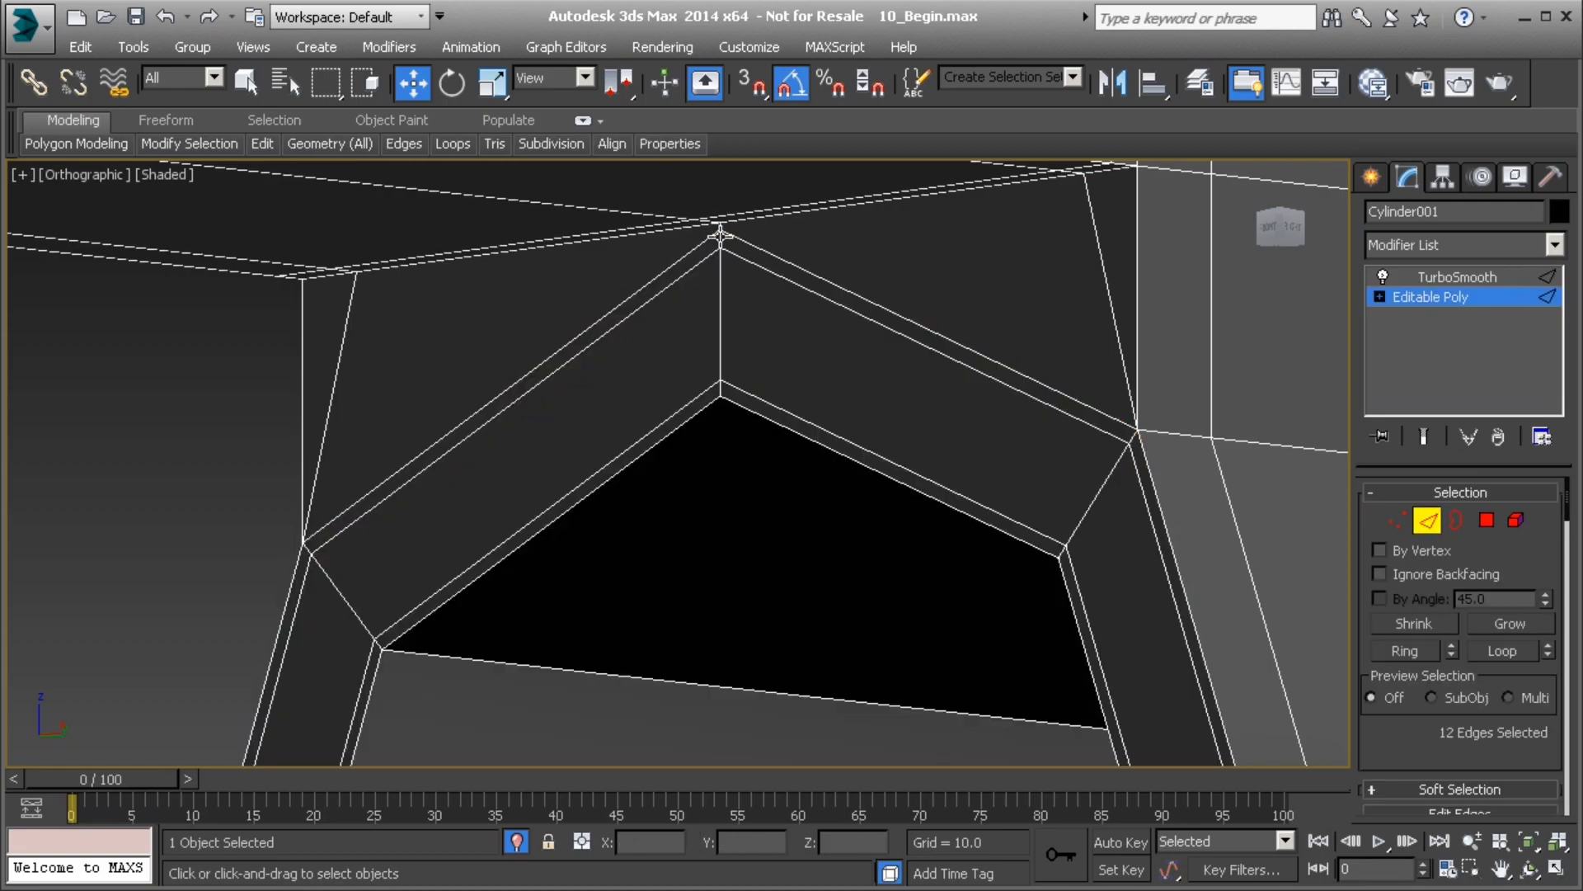
left_click(719, 237)
left_click_drag(719, 169, 719, 223)
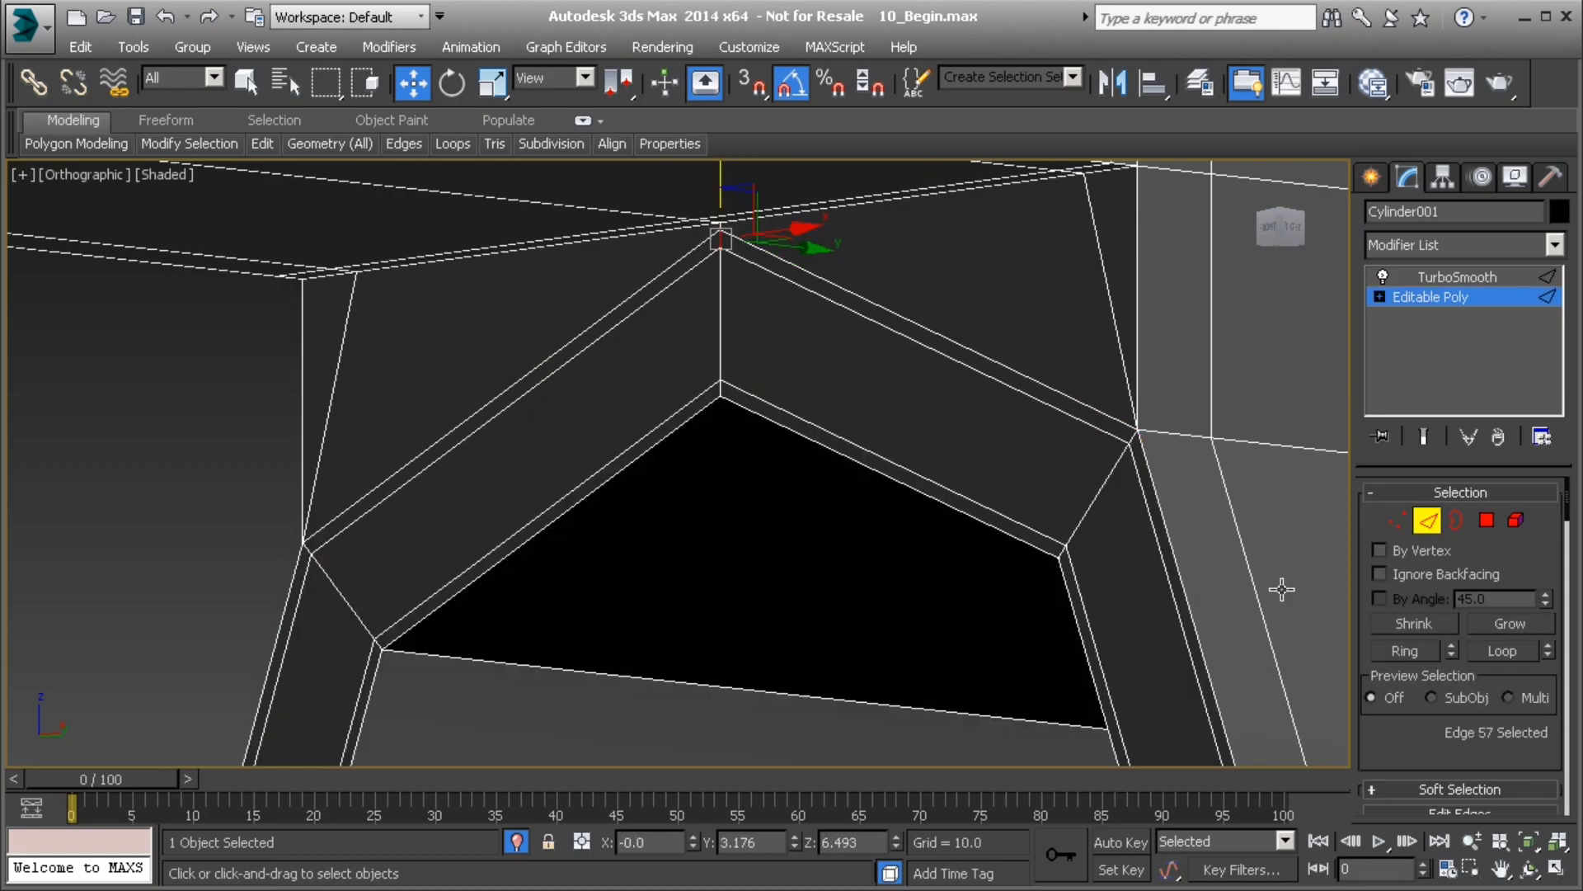
scroll(1417, 619, "down", 4)
scroll(1432, 700, "down", 3)
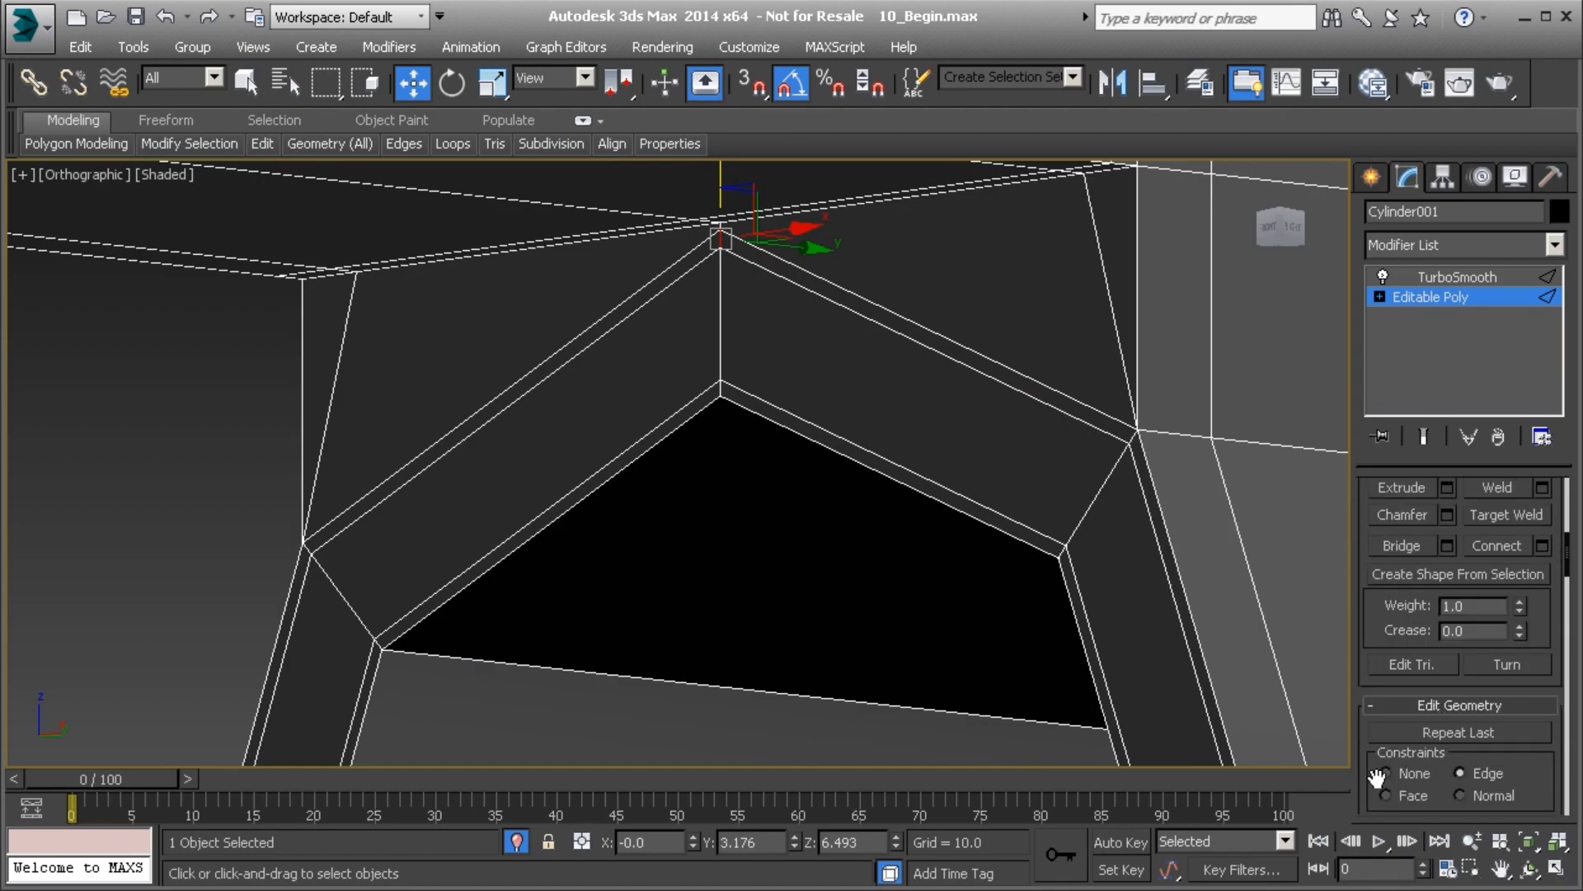
left_click_drag(719, 166, 723, 279)
- Lower the matching short edge at the top of the hole's rear rim to Z about 6.373
scroll(878, 364, "down", 3)
middle_click_drag(920, 382, 694, 408, "alt")
scroll(695, 408, "down", 1)
middle_click_drag(1038, 295, 835, 366)
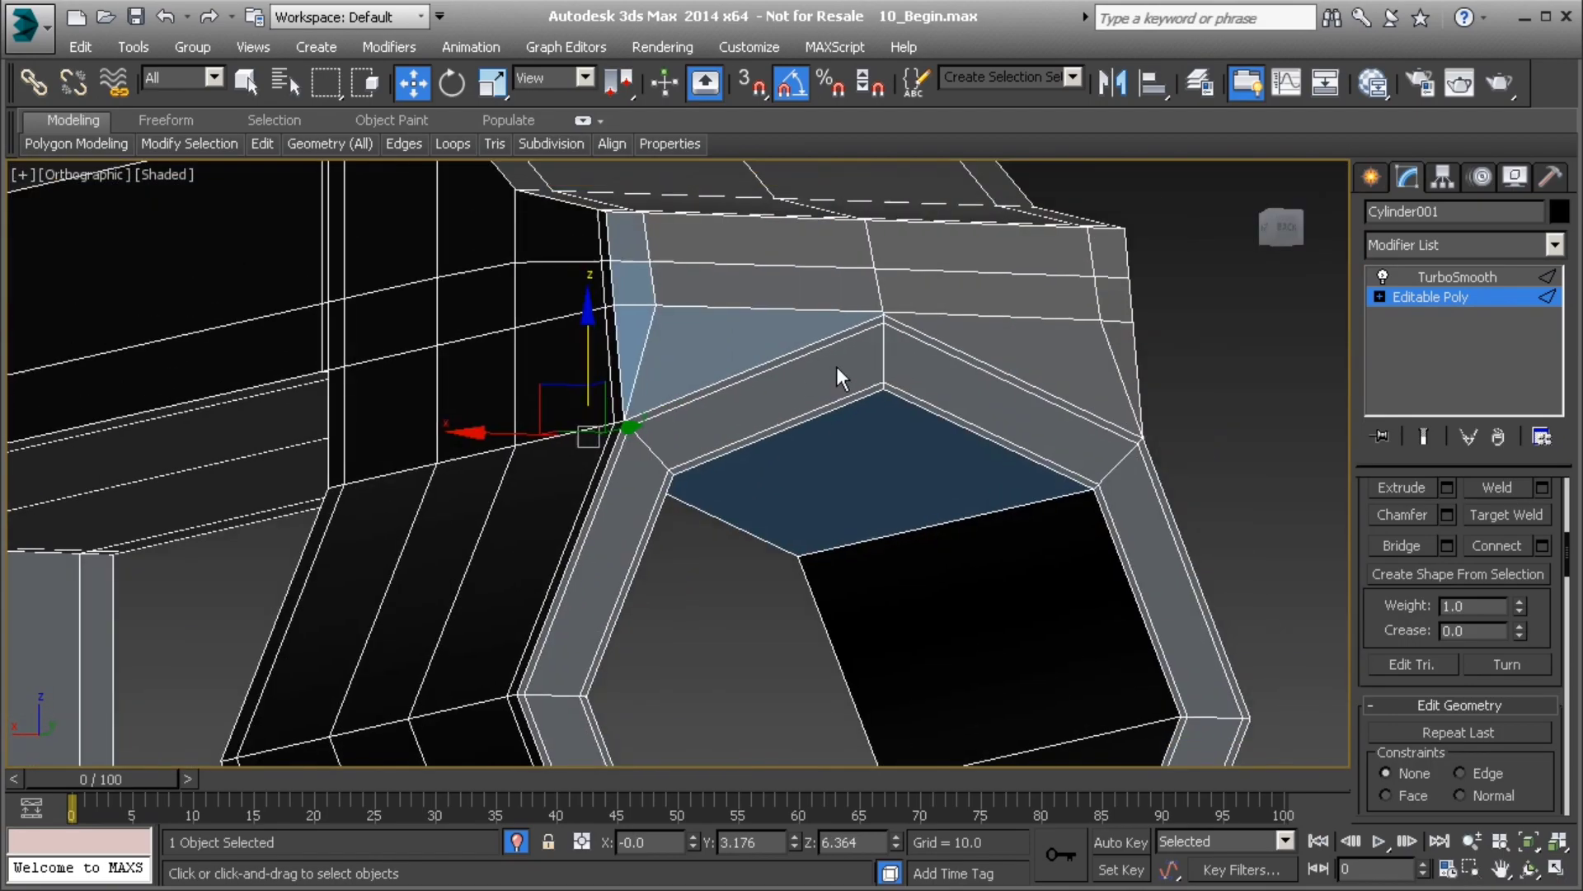
scroll(835, 366, "up", 6)
left_click(927, 273)
left_click_drag(922, 193, 913, 286)
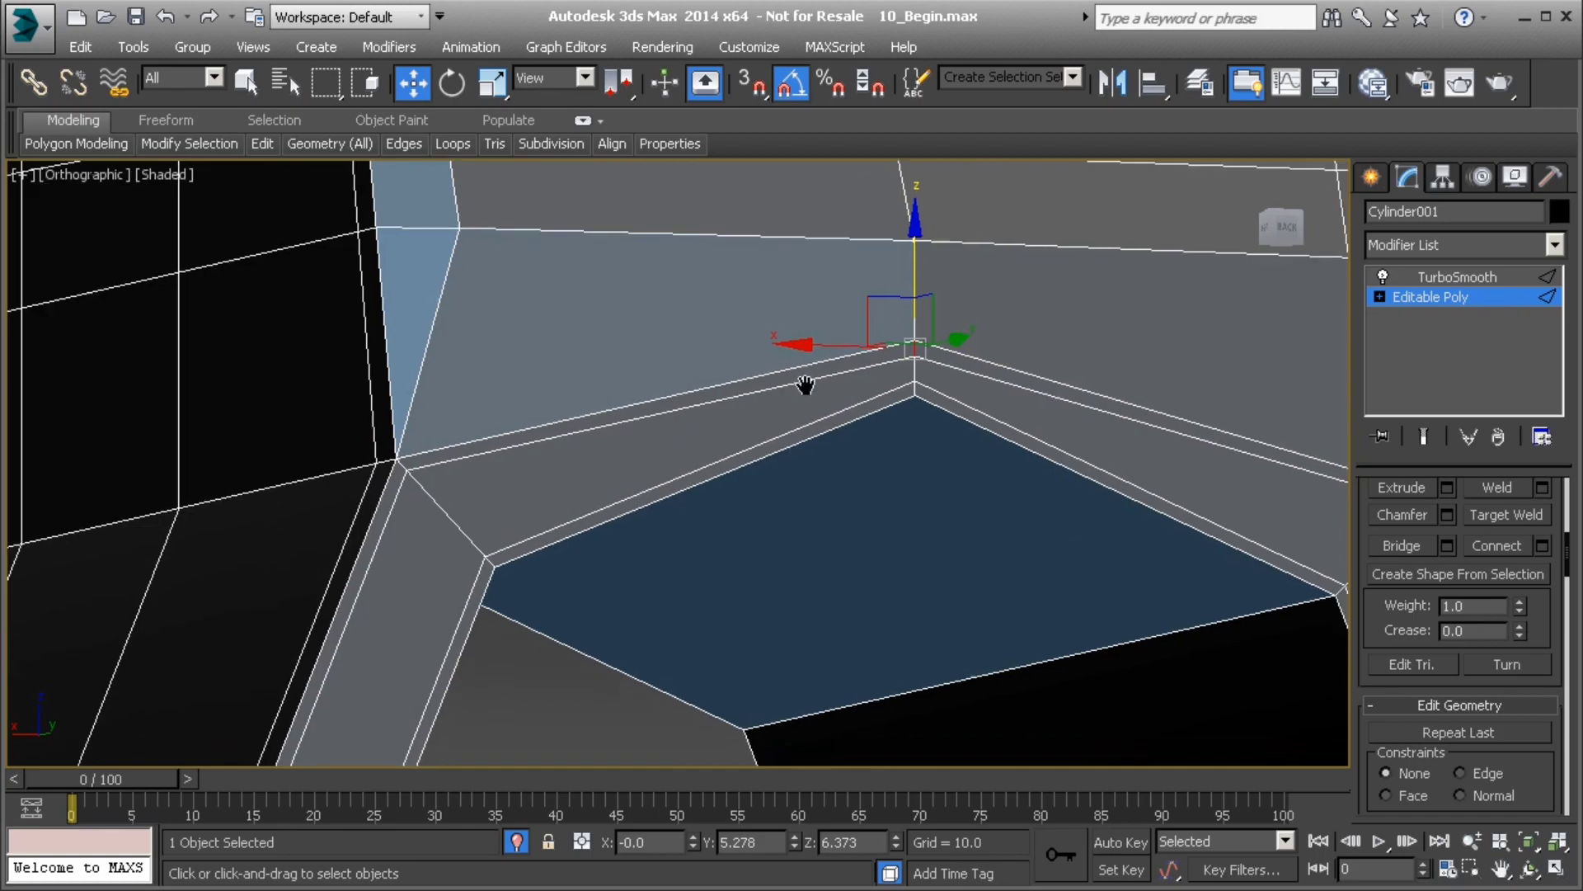
- Return to polygon editing with the barrel-hole polygons selected and end the frame's isolation
scroll(742, 354, "down", 5)
middle_click_drag(708, 412, 698, 306)
scroll(697, 306, "down", 4)
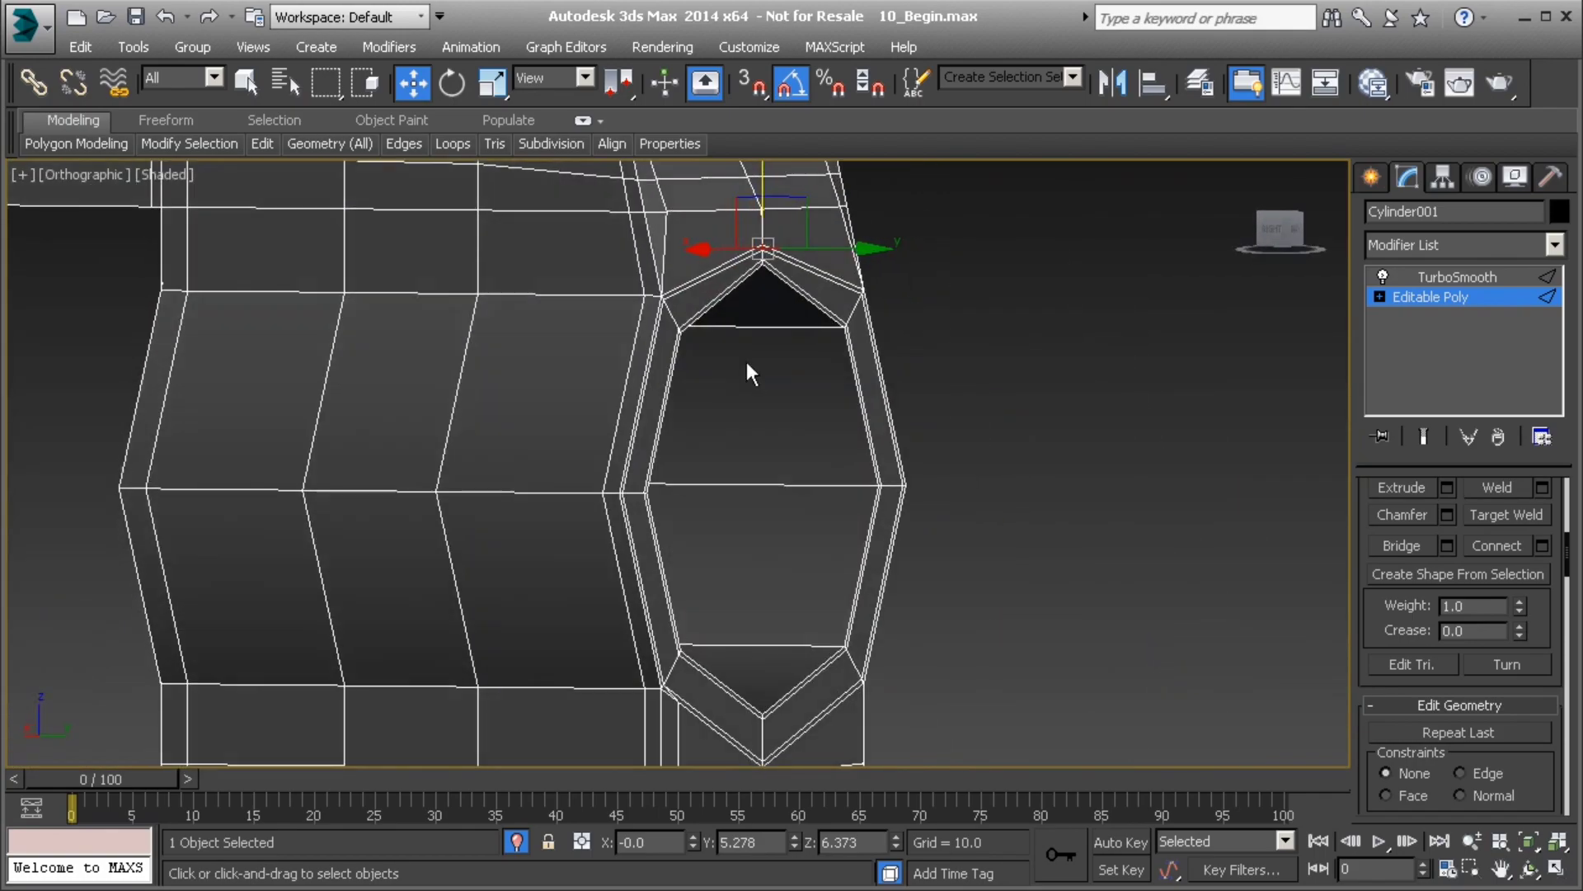
middle_click_drag(614, 382, 566, 371, "alt")
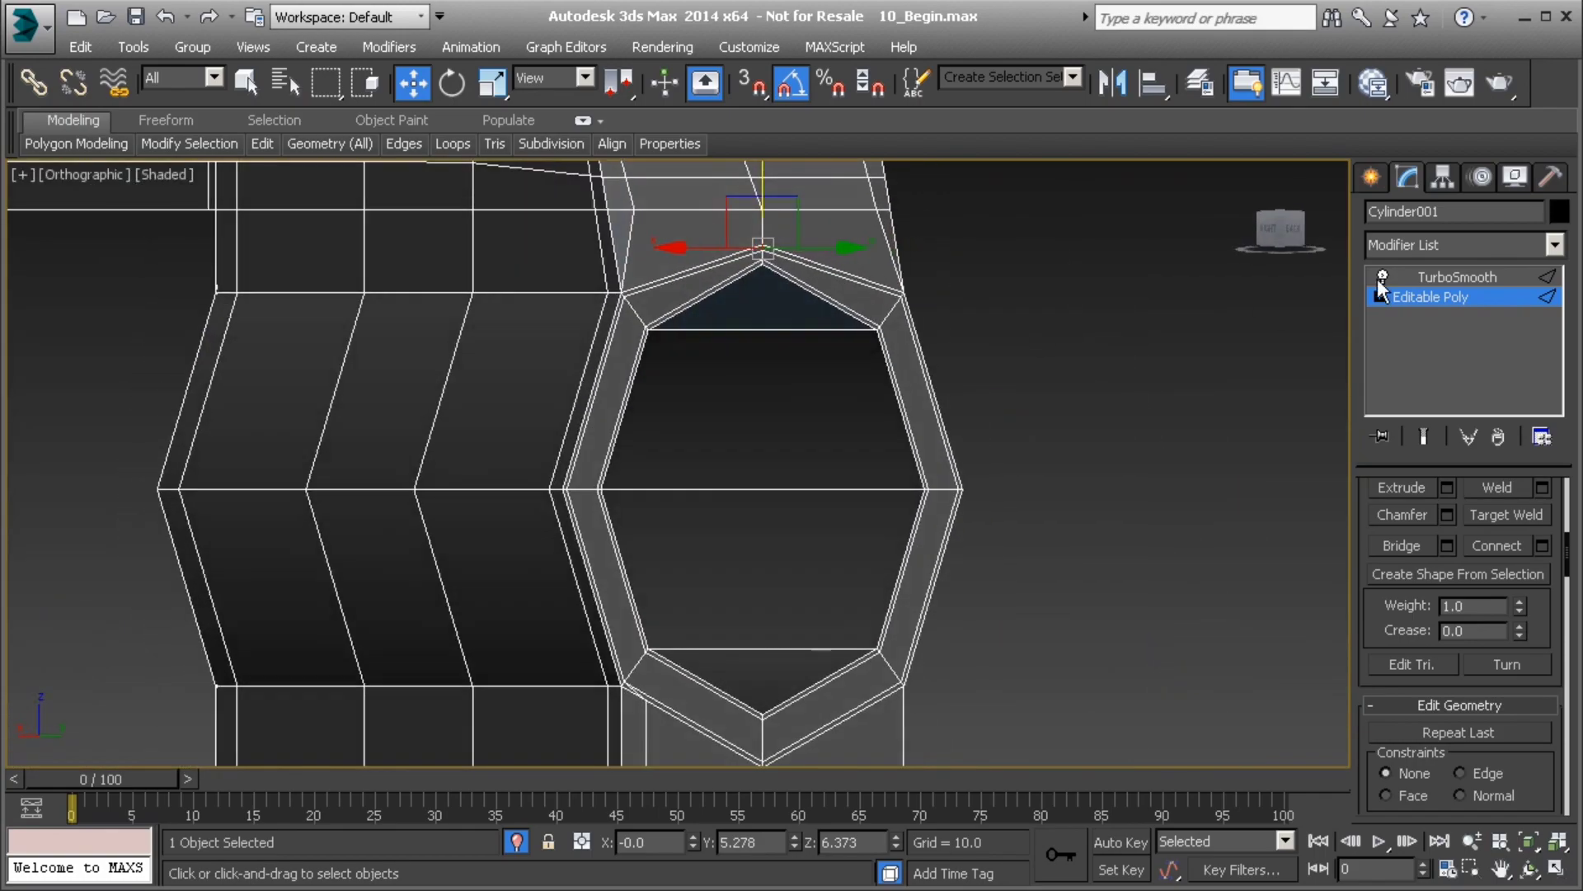
key("4")
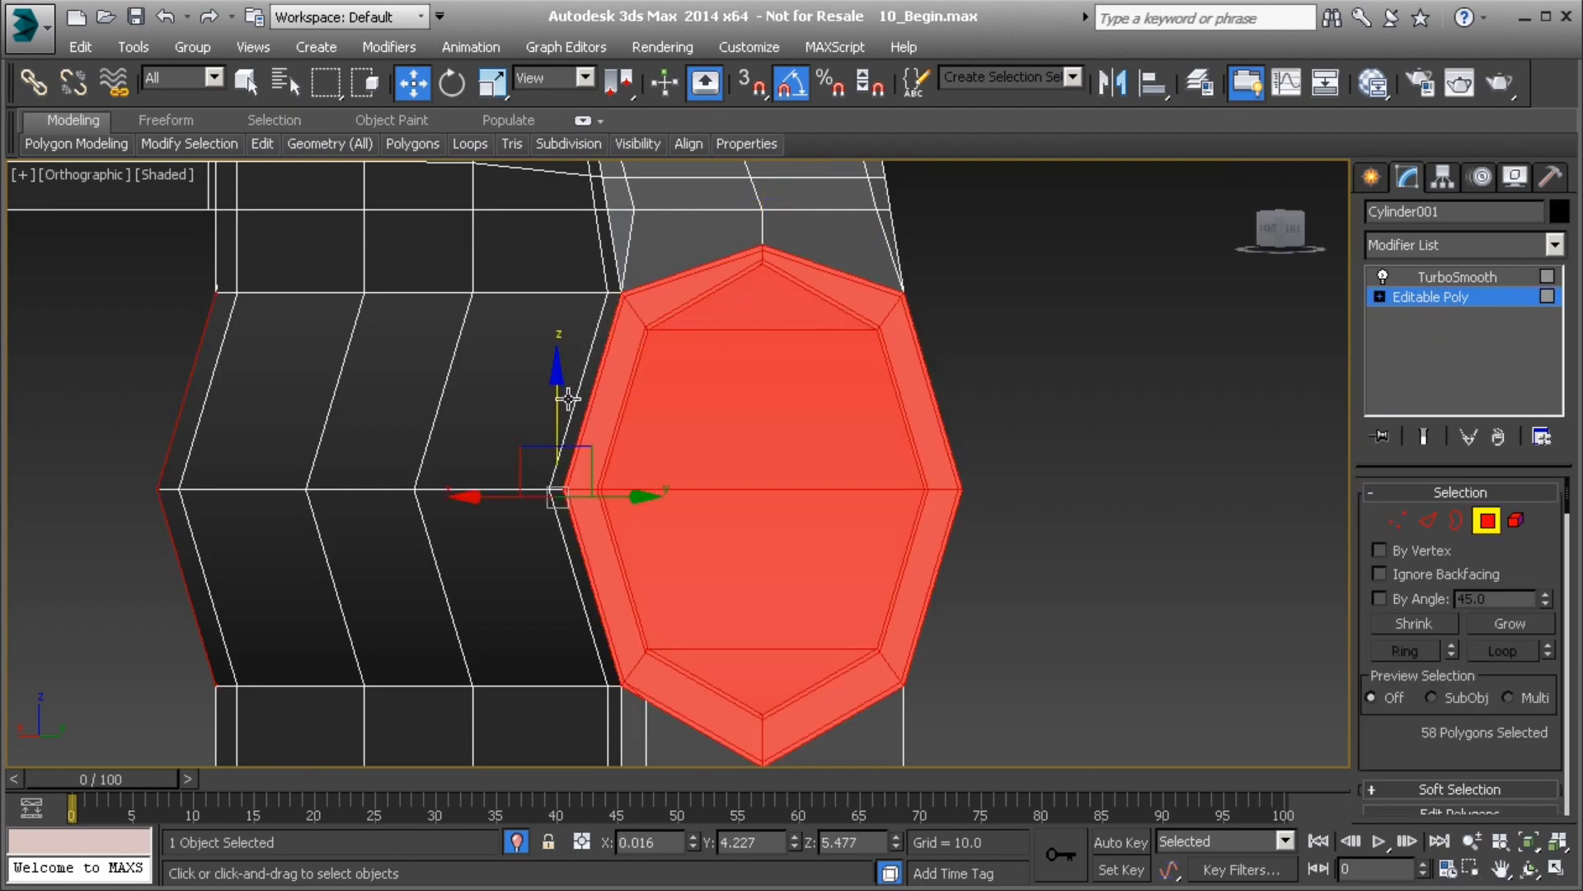
middle_click_drag(562, 397, 773, 571, "alt")
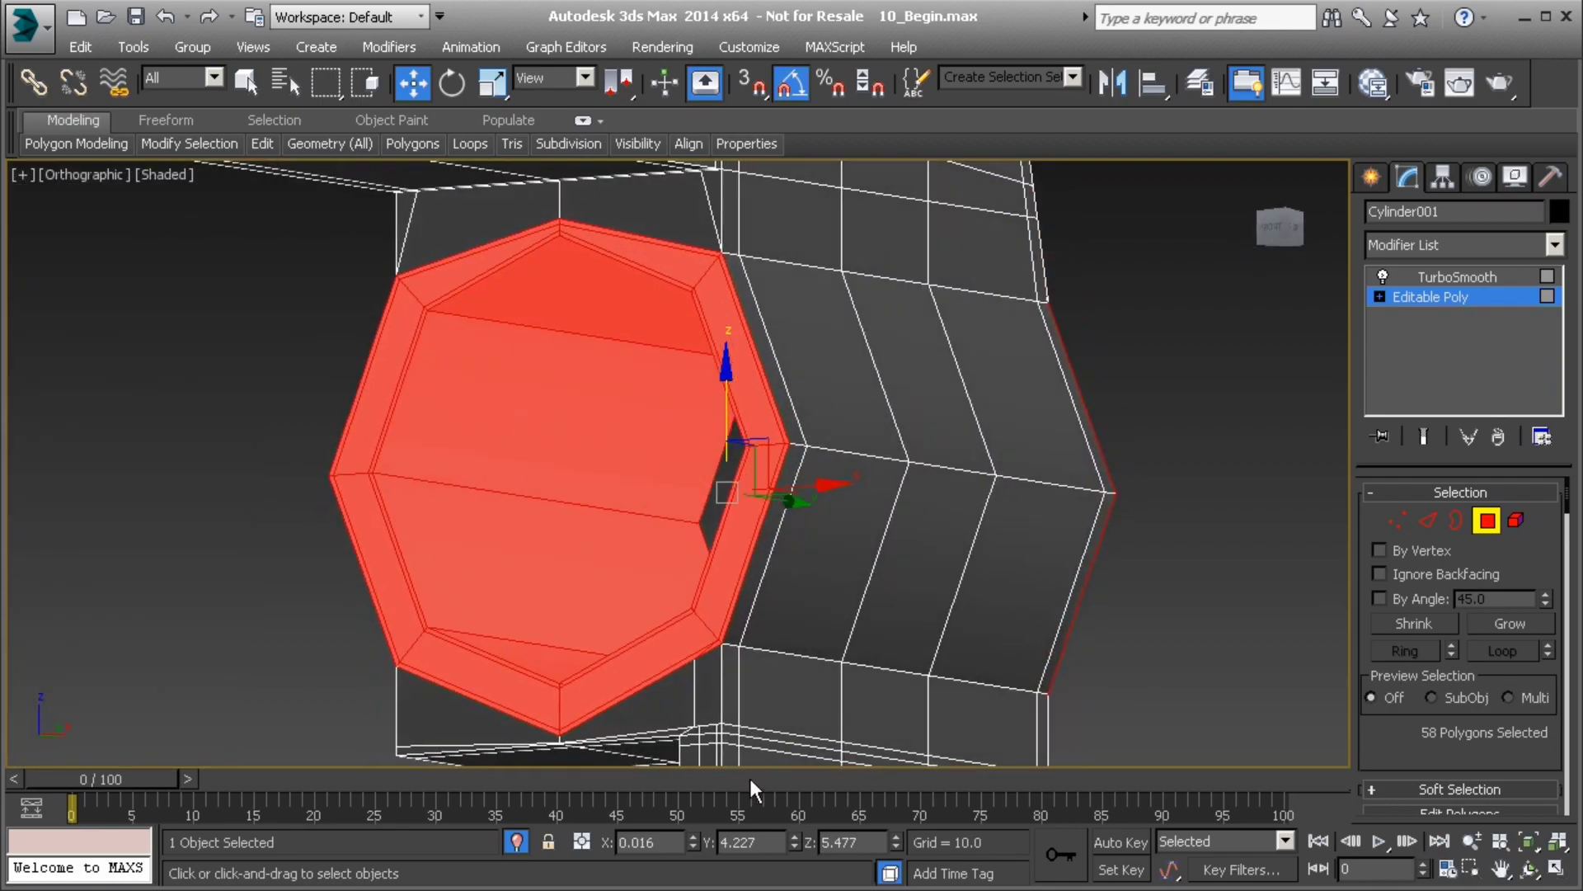
left_click(516, 843)
- Raise the selected barrel-hole polygons to Z about 5.604 so the hole lines up with the purple cylinder
middle_click_drag(831, 425, 779, 466, "alt")
left_click_drag(872, 425, 865, 376)
middle_click_drag(830, 389, 739, 418, "alt")
scroll(623, 356, "up", 2)
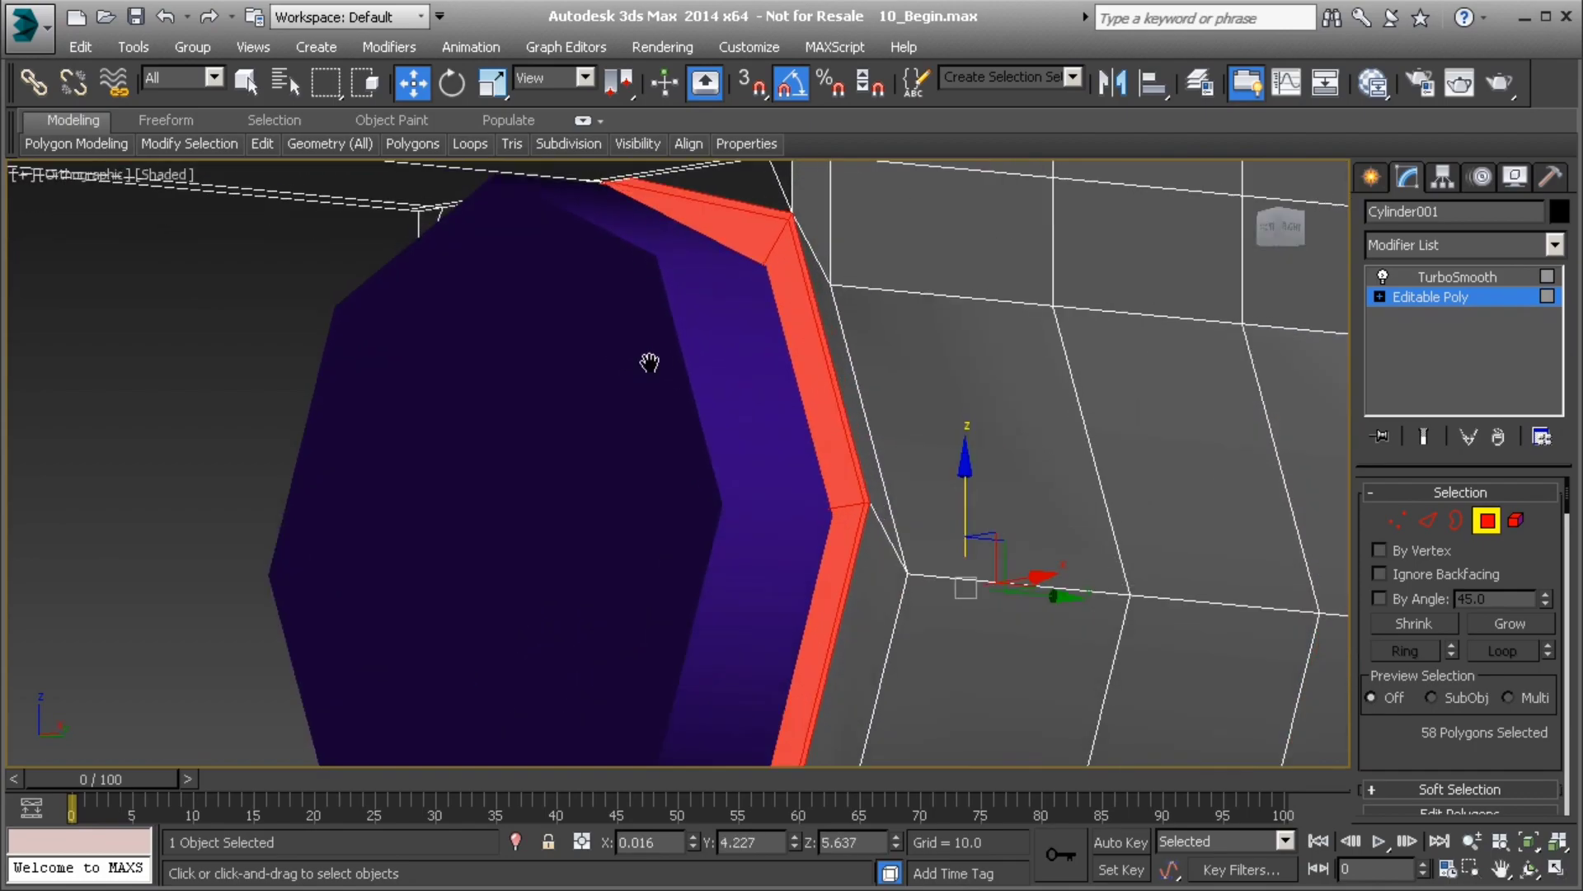
middle_click_drag(647, 347, 682, 437)
left_click_drag(999, 573, 985, 580)
middle_click_drag(985, 580, 692, 443, "alt")
scroll(910, 500, "down", 4)
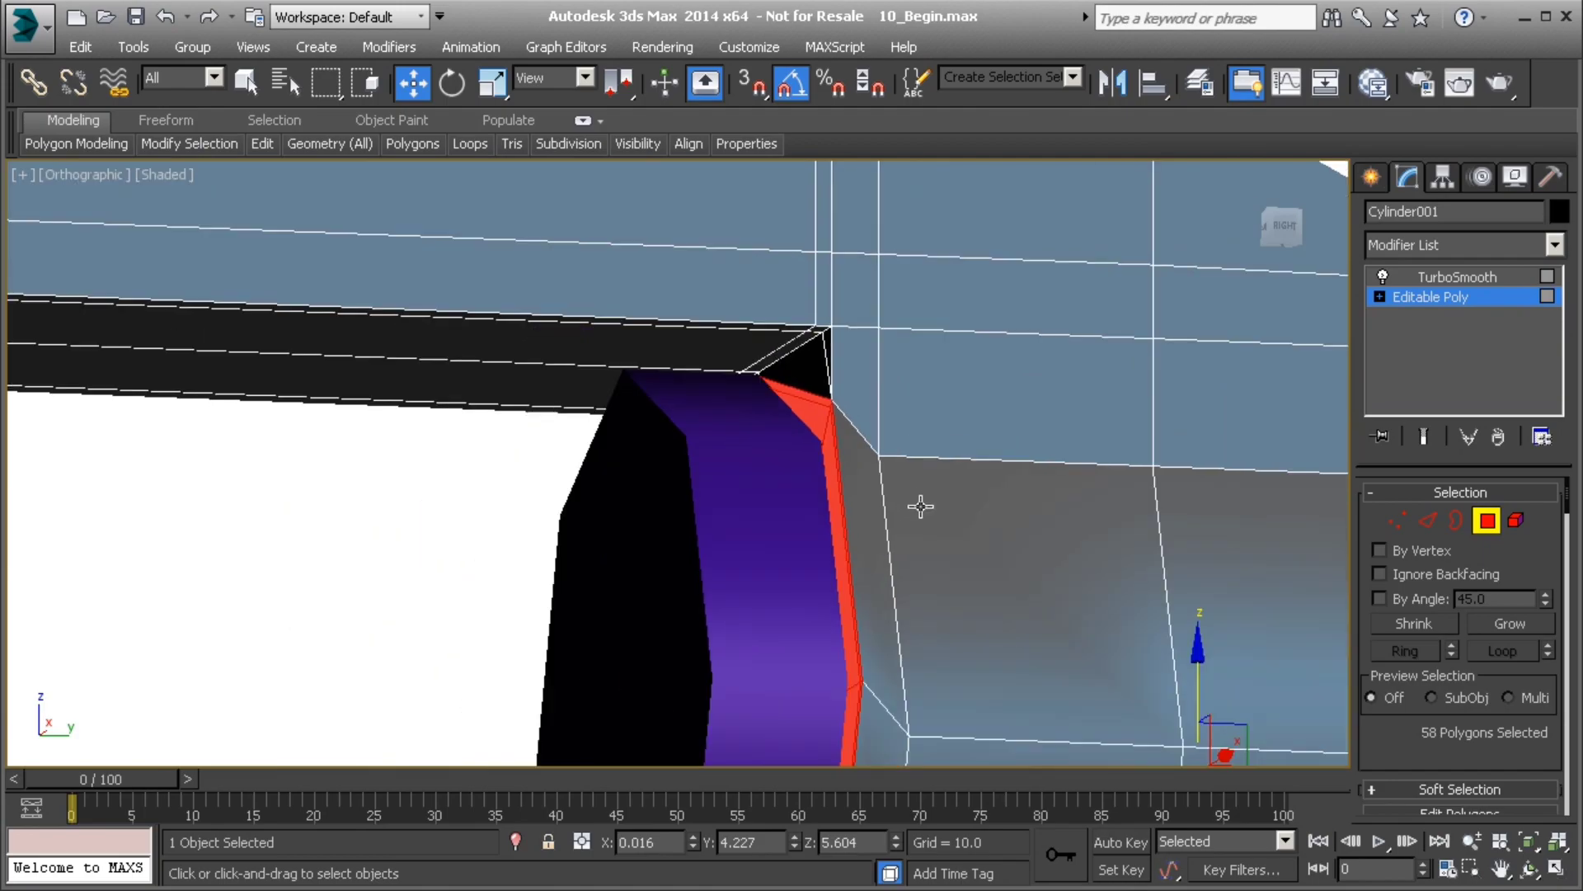
- Check the hole's alignment with the cylinder from the side, leave polygon editing, and deselect the frame
middle_click_drag(1025, 518, 817, 513, "alt")
middle_click_drag(817, 513, 593, 500)
scroll(593, 500, "down", 4)
middle_click_drag(722, 506, 598, 487, "alt")
middle_click_drag(598, 487, 815, 510, "alt")
left_click(1491, 518)
left_click(1007, 343)
middle_click_drag(686, 483, 772, 464)
scroll(672, 468, "up", 4)
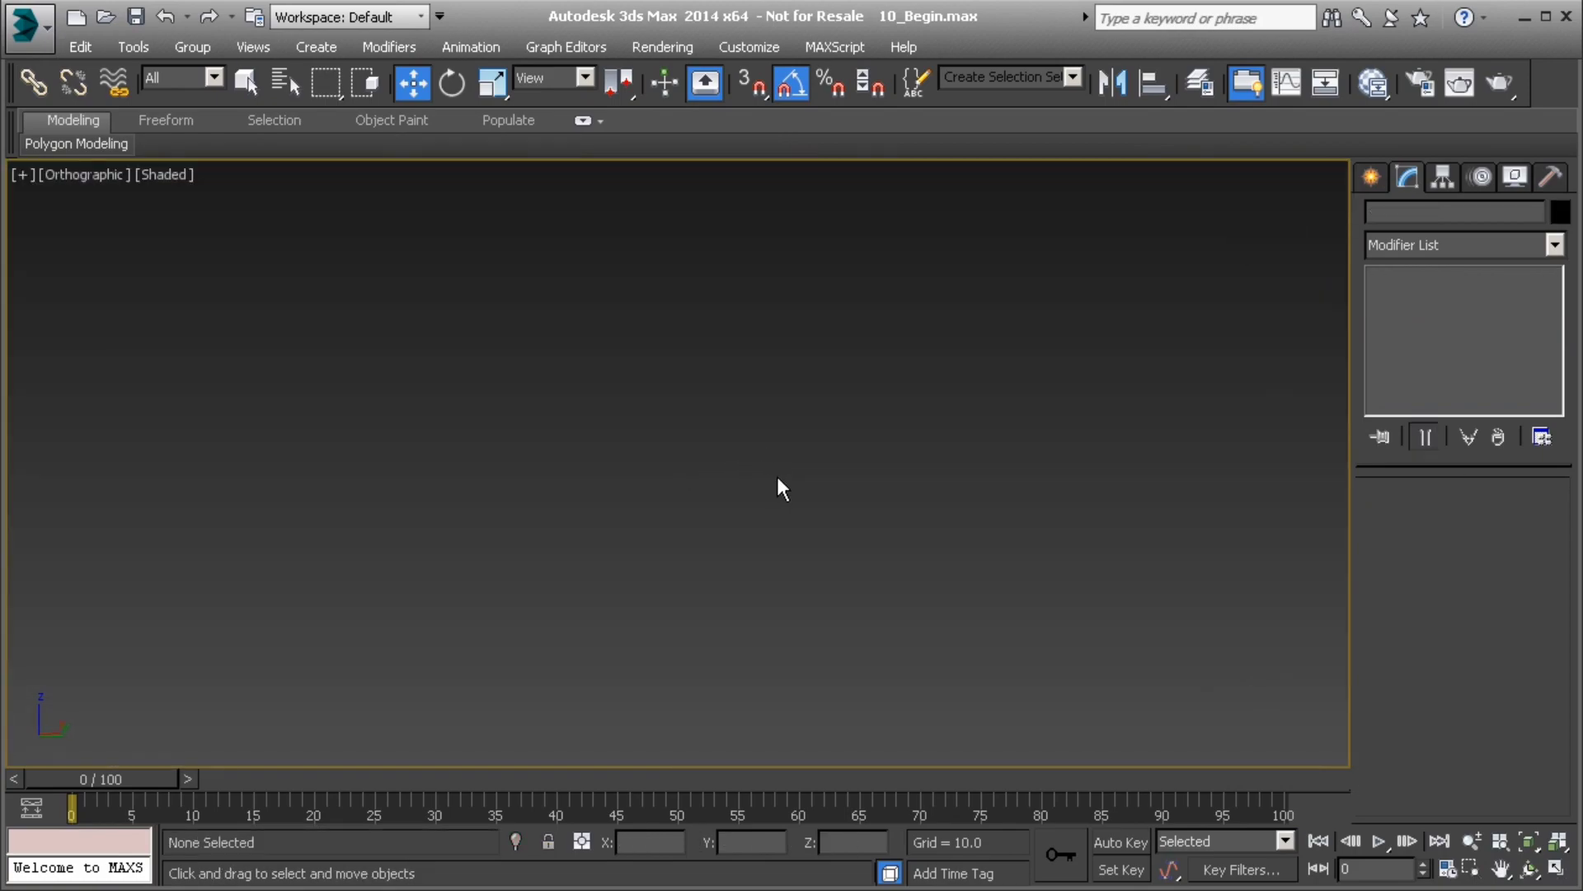
- Switch to the Perspective view and convert the purple barrel cylinder to an Editable Poly
key("p")
scroll(780, 468, "down", 5)
scroll(681, 345, "up", 4)
scroll(753, 483, "up", 2)
middle_click_drag(921, 602, 839, 470)
left_click(788, 481)
scroll(756, 477, "up", 3)
right_click(724, 452)
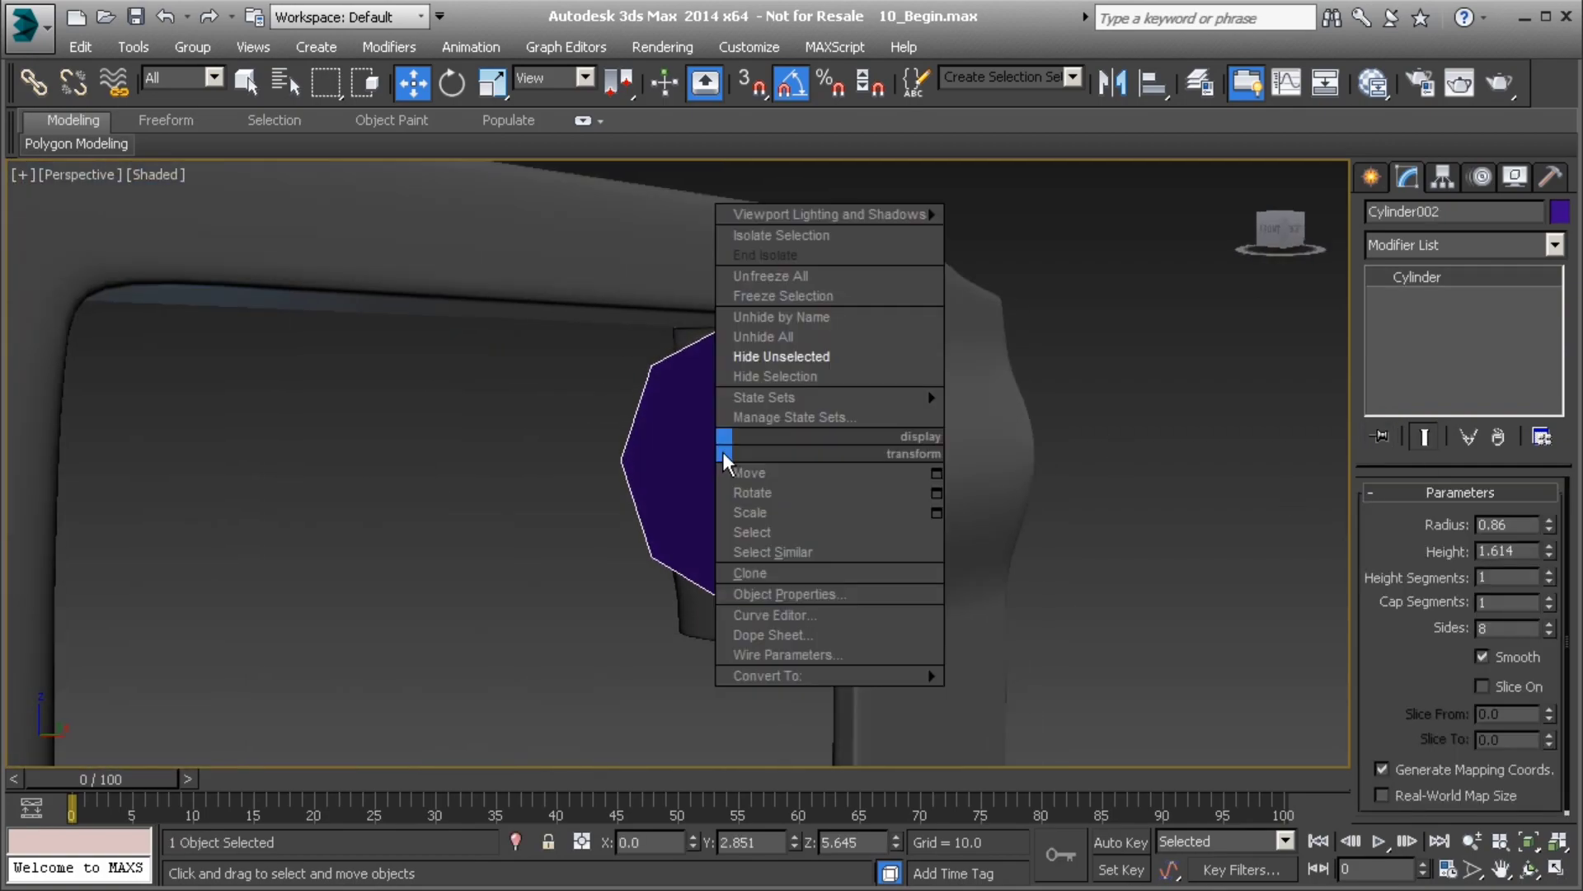
mouse_move(858, 679)
left_click(1025, 700)
- Select both the front and rear cap polygons of the purple cylinder
key("4")
left_click(726, 484)
middle_click_drag(942, 493, 641, 513, "alt")
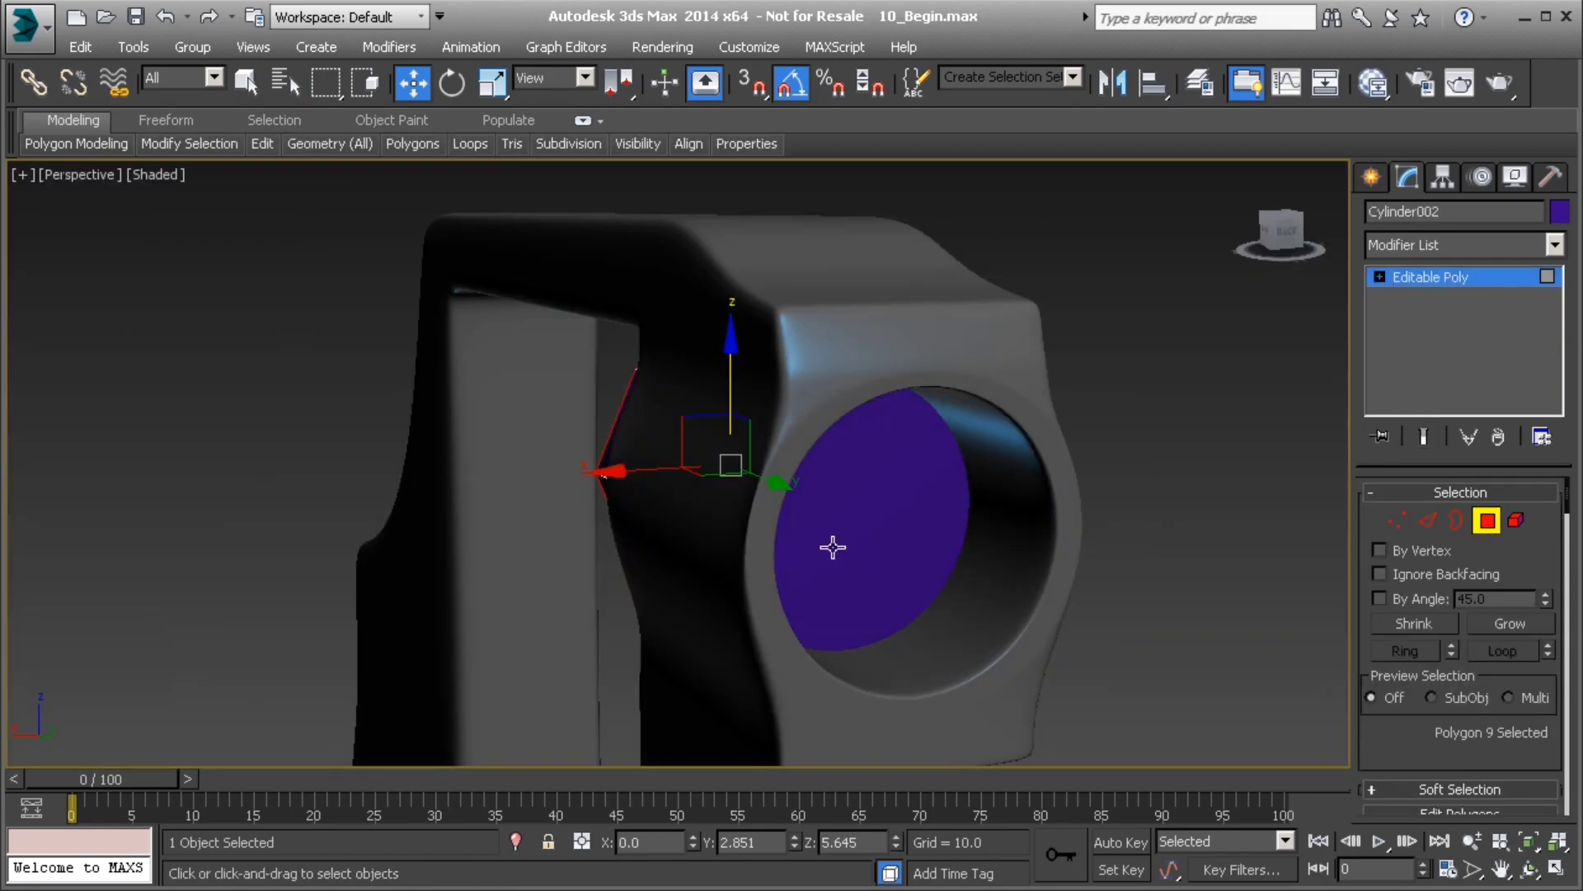
left_click(837, 548, "ctrl")
middle_click_drag(838, 547, 793, 521, "alt")
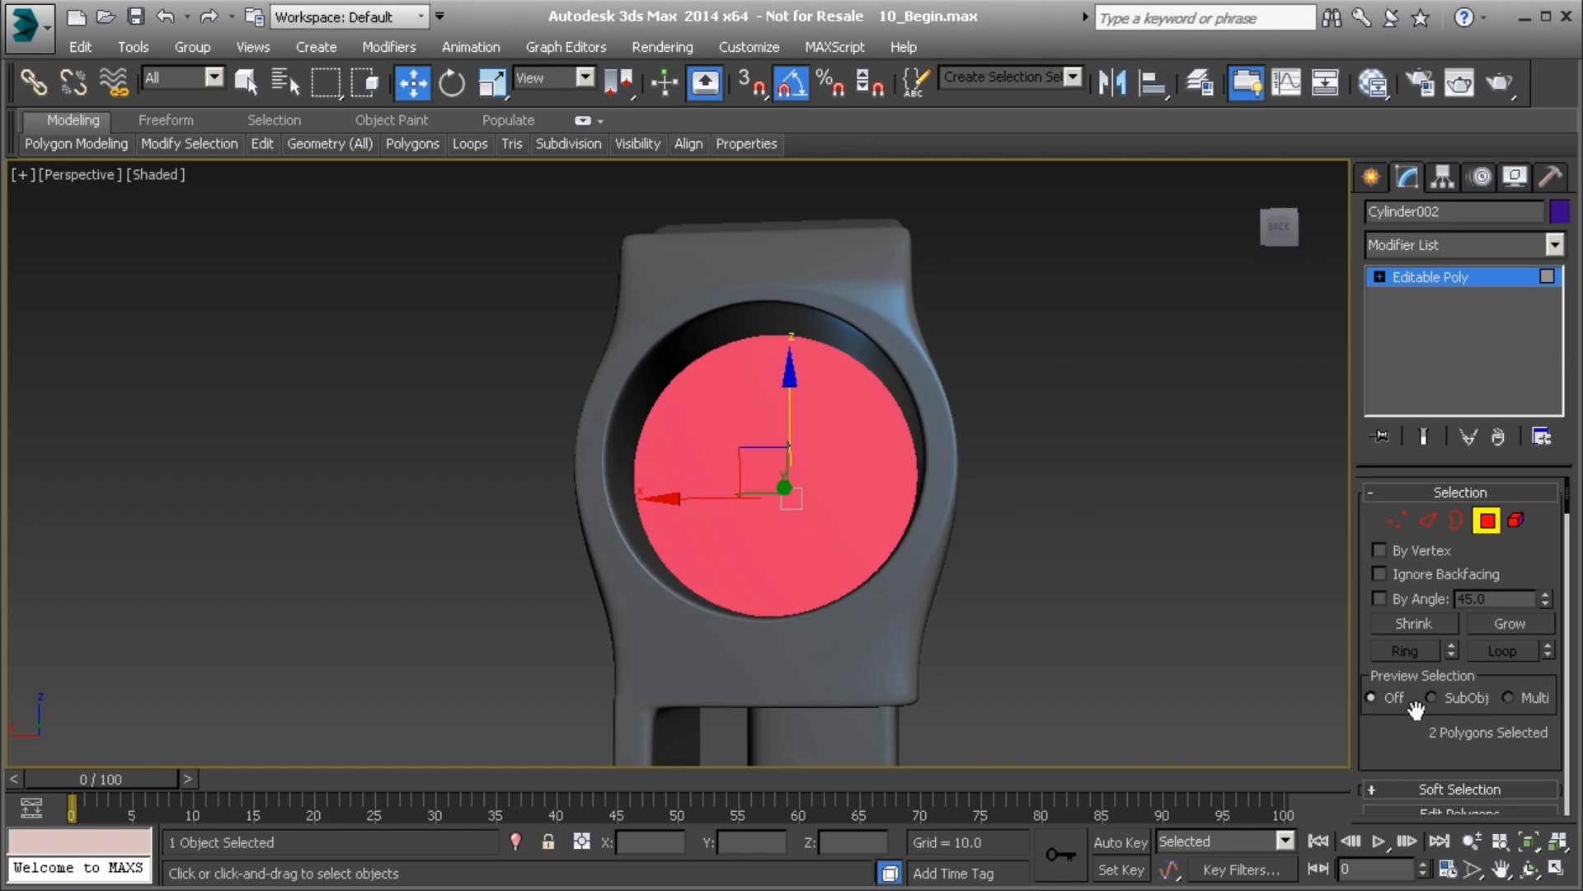
- Inset both cap polygons by 0.1 as a group and delete the inner faces to open the cylinder
scroll(1408, 705, "down", 5)
left_click(1543, 644)
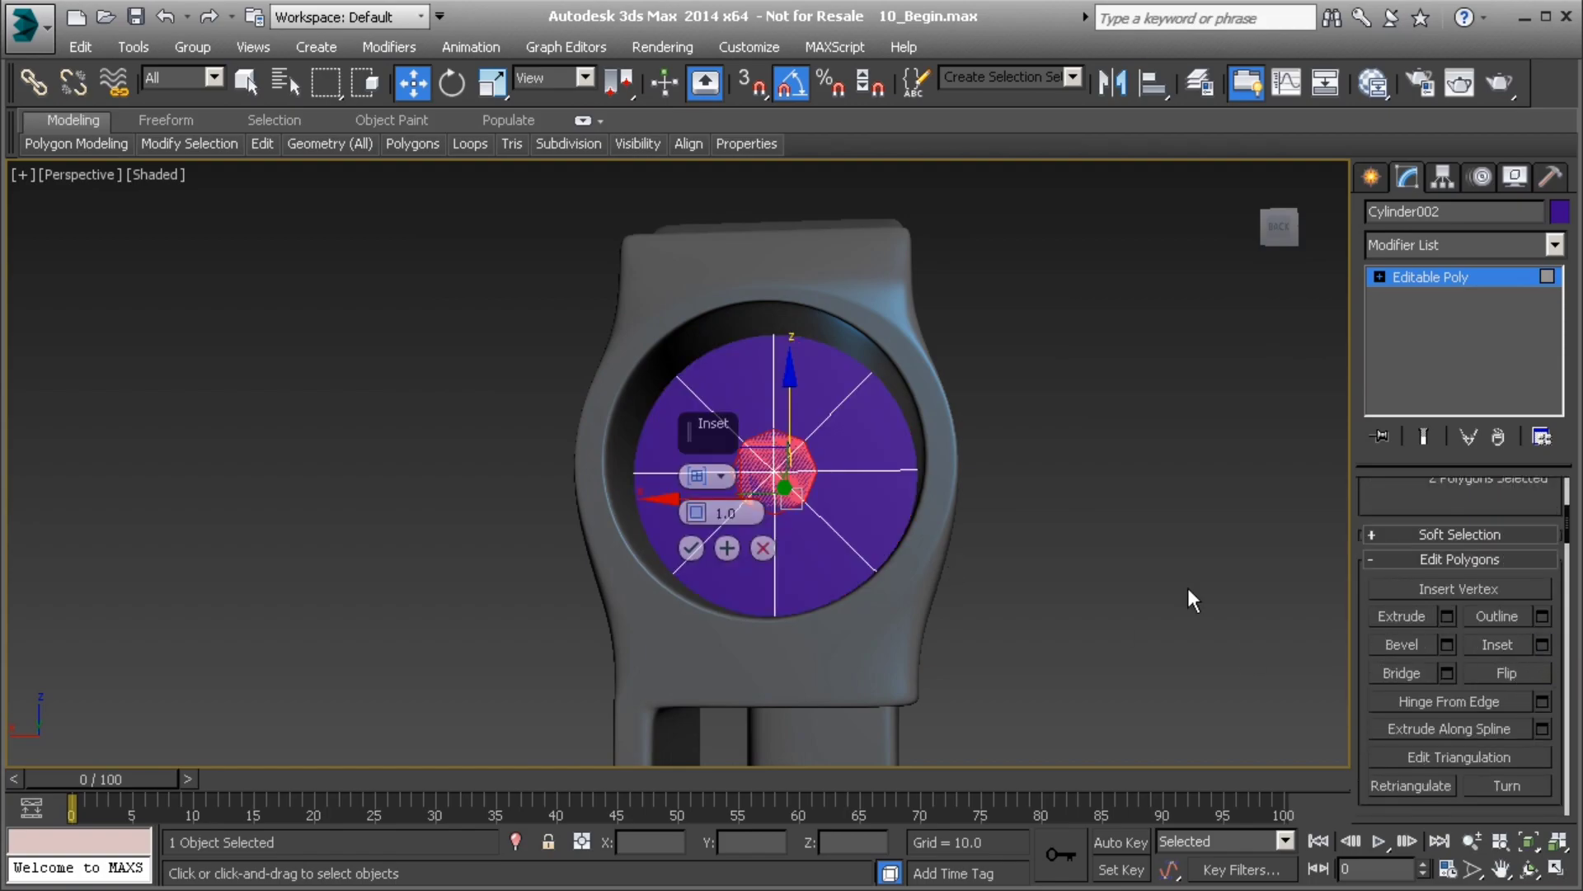
left_click_drag(693, 512, 696, 505)
middle_click_drag(696, 505, 796, 508, "alt")
mouse_move(662, 508)
middle_mouse_down("alt")
mouse_move(633, 495)
mouse_move(660, 503)
middle_mouse_up("alt")
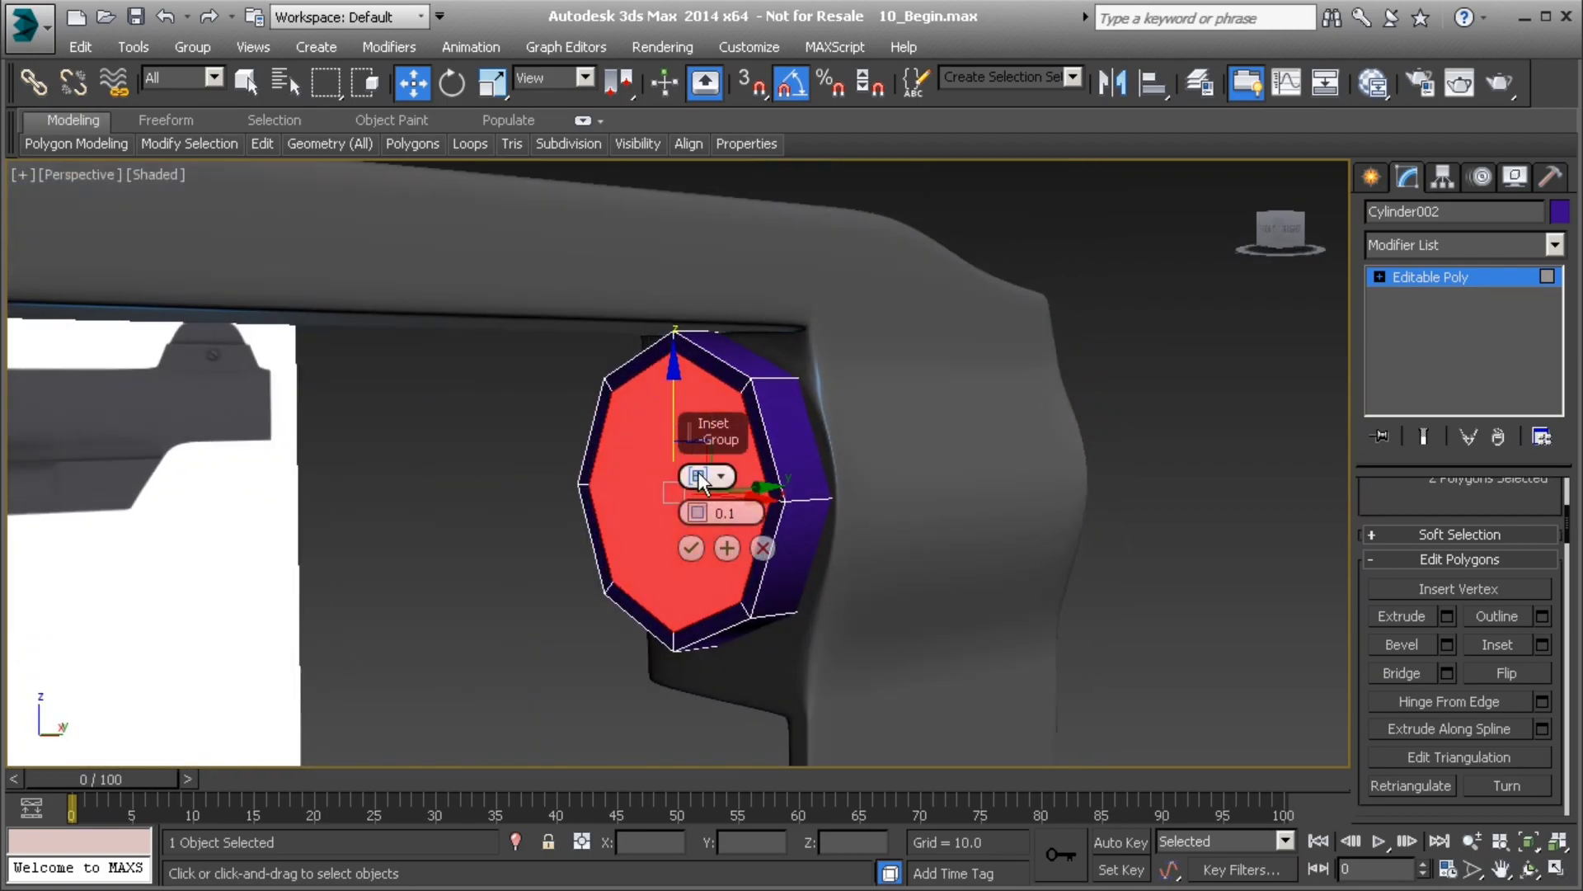
left_click(691, 548)
key("Delete")
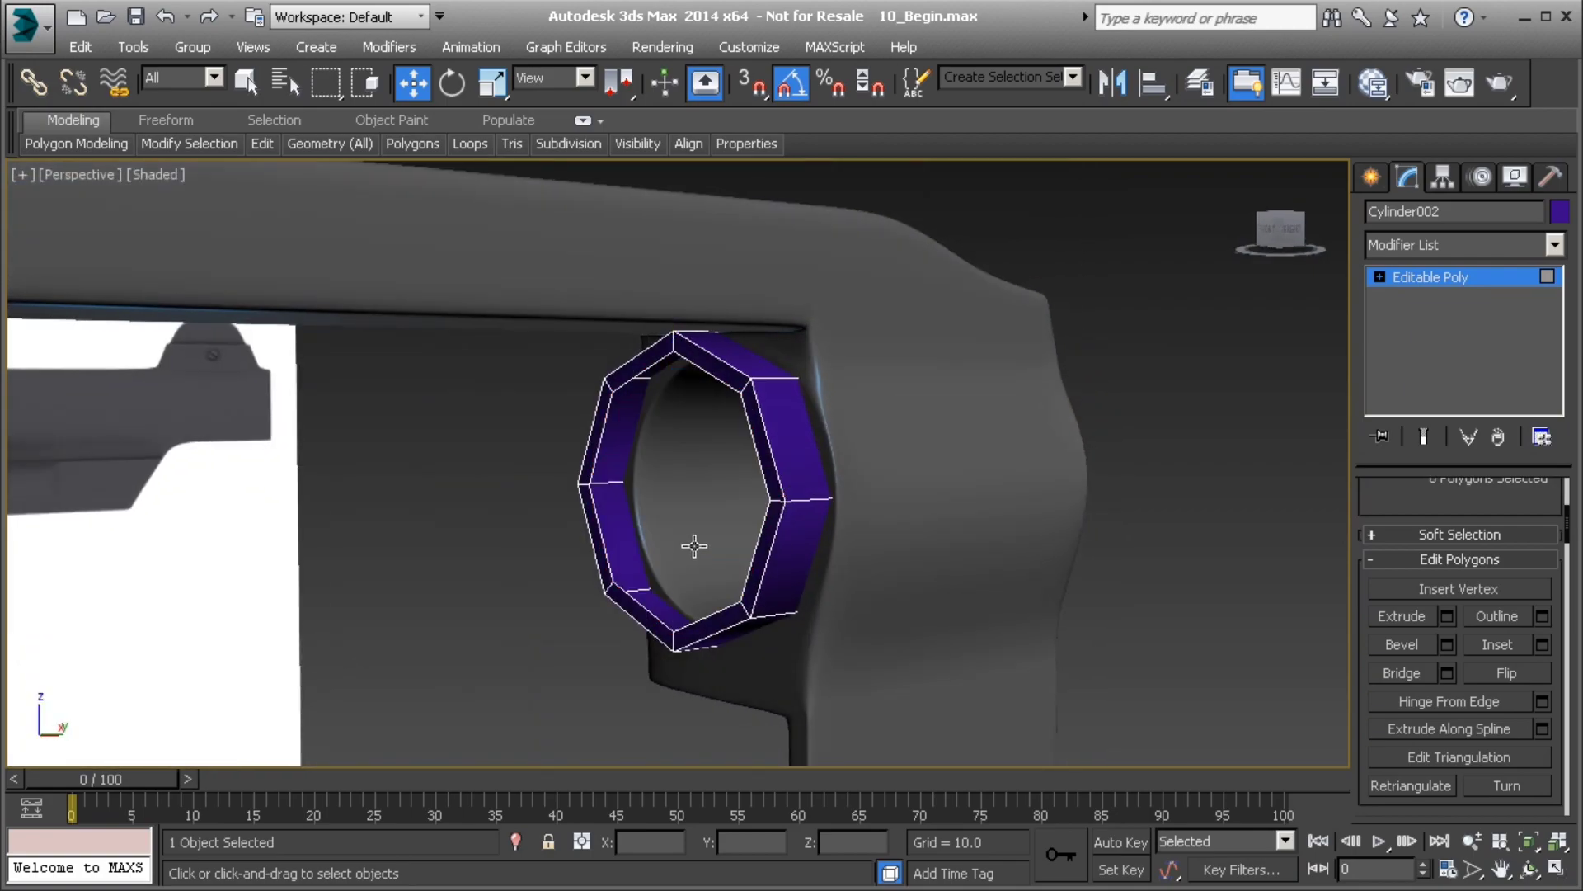
- Select the two open borders of the cylinder and bridge them with one segment to form the inner wall
key("3")
middle_click_drag(710, 555, 726, 541, "alt")
left_click_drag(874, 557, 874, 557)
middle_click_drag(1166, 614, 883, 612, "alt")
scroll(1435, 769, "down", 5)
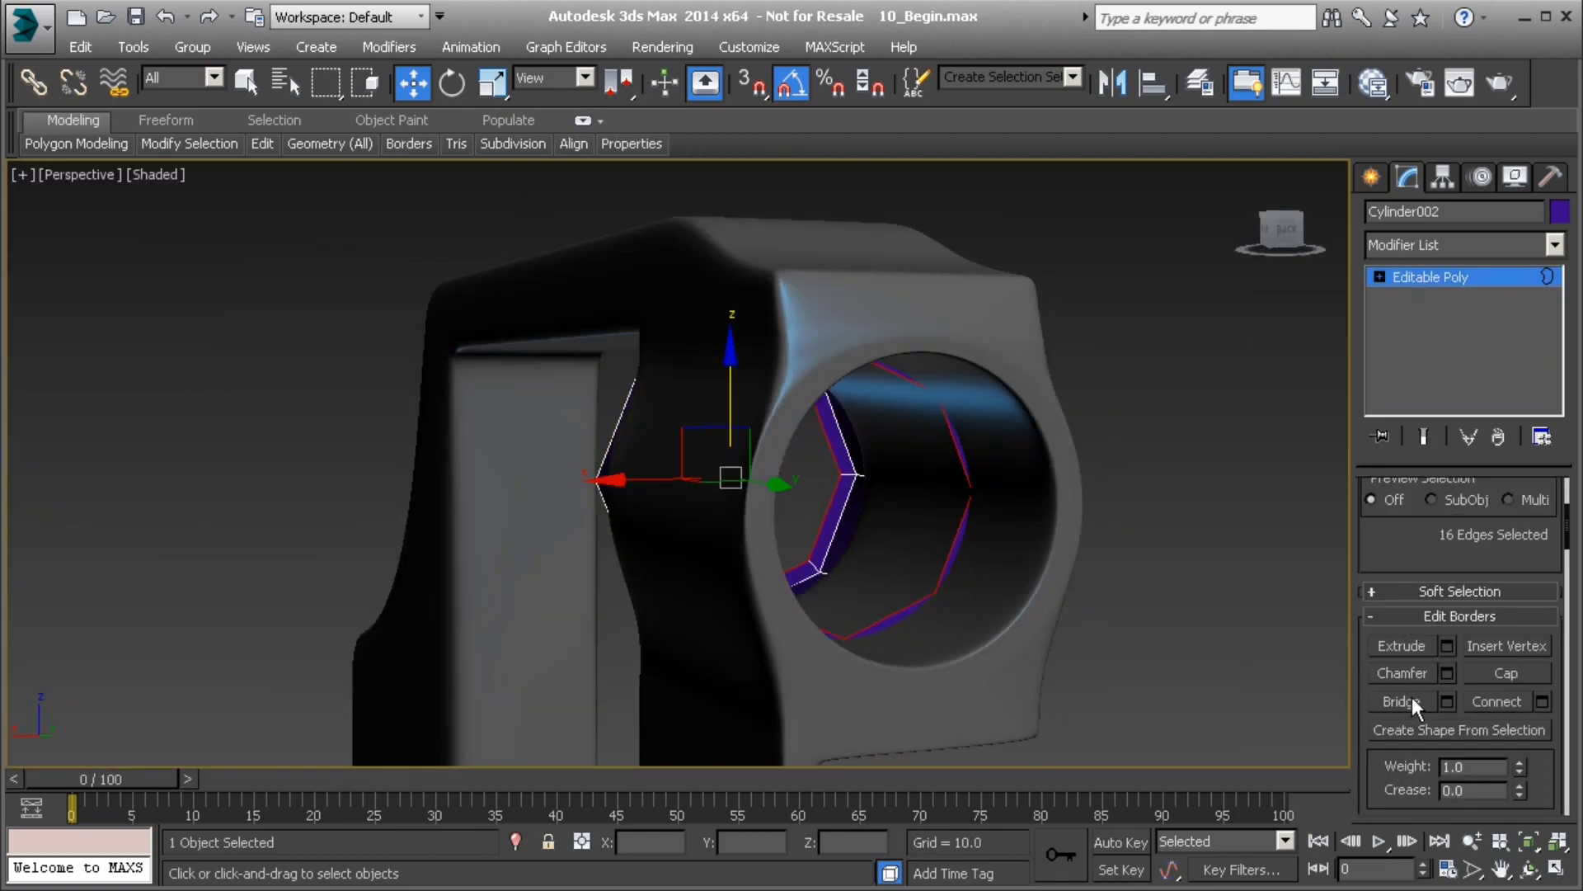
left_click(1447, 589)
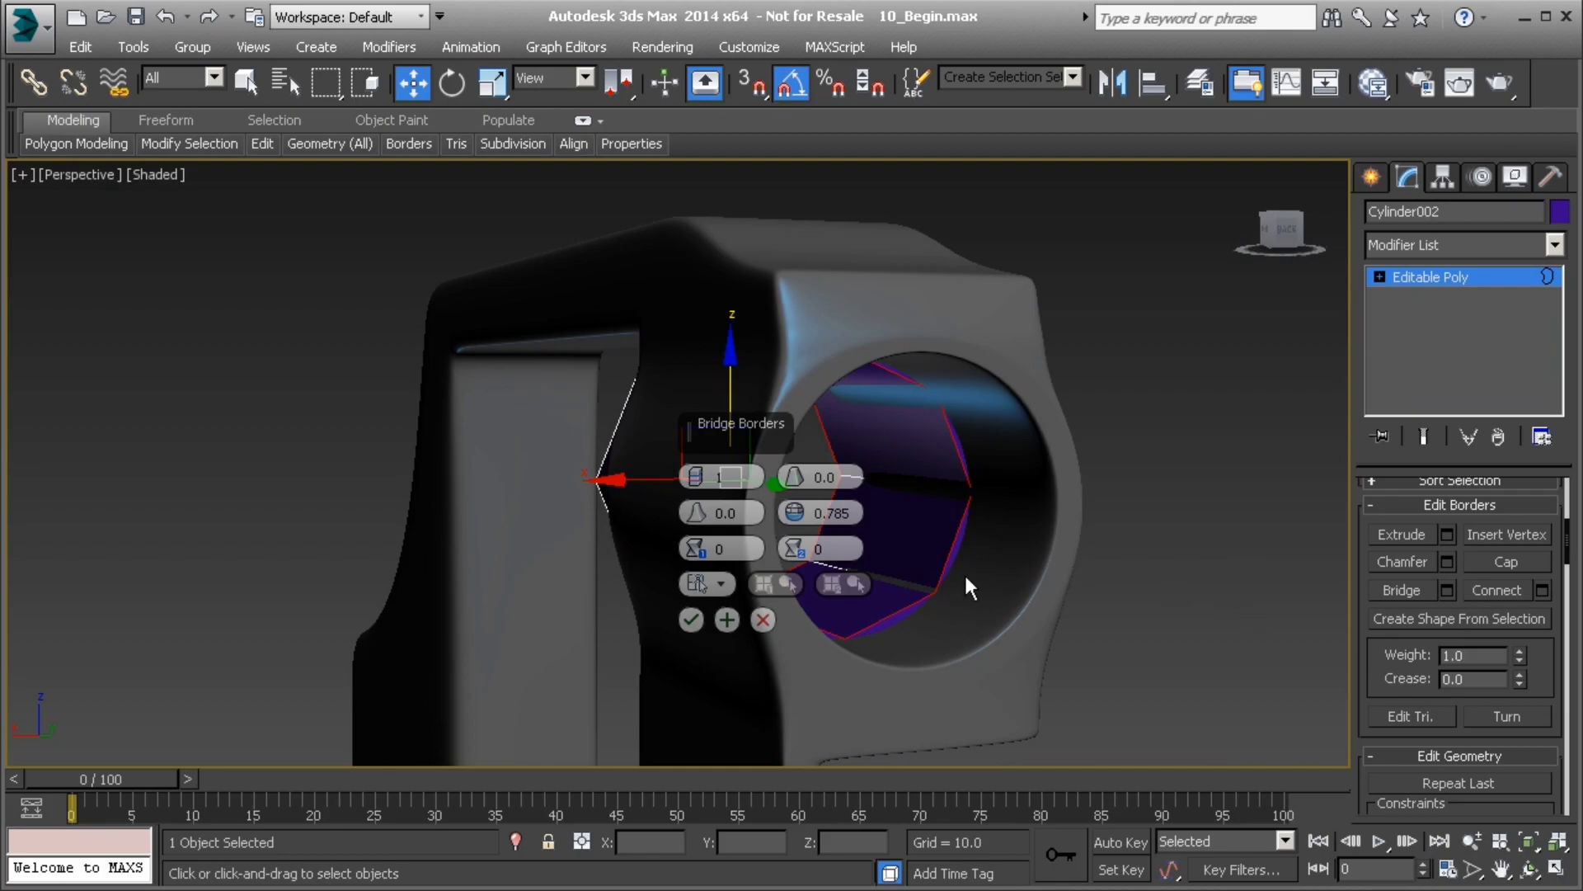
left_click(689, 618)
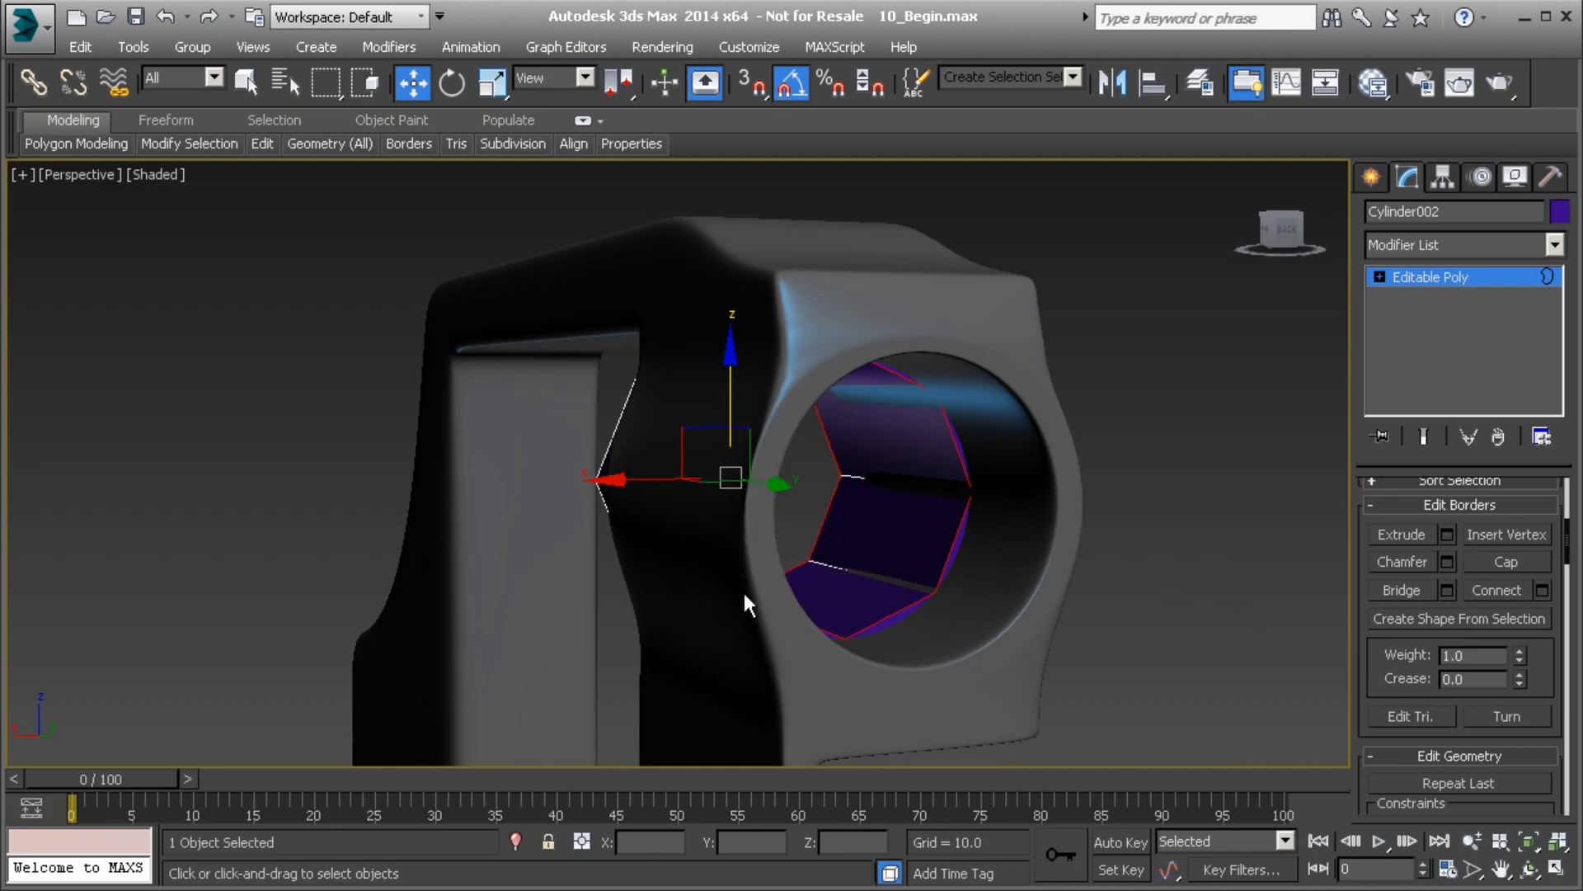
middle_click_drag(851, 558, 894, 586, "alt")
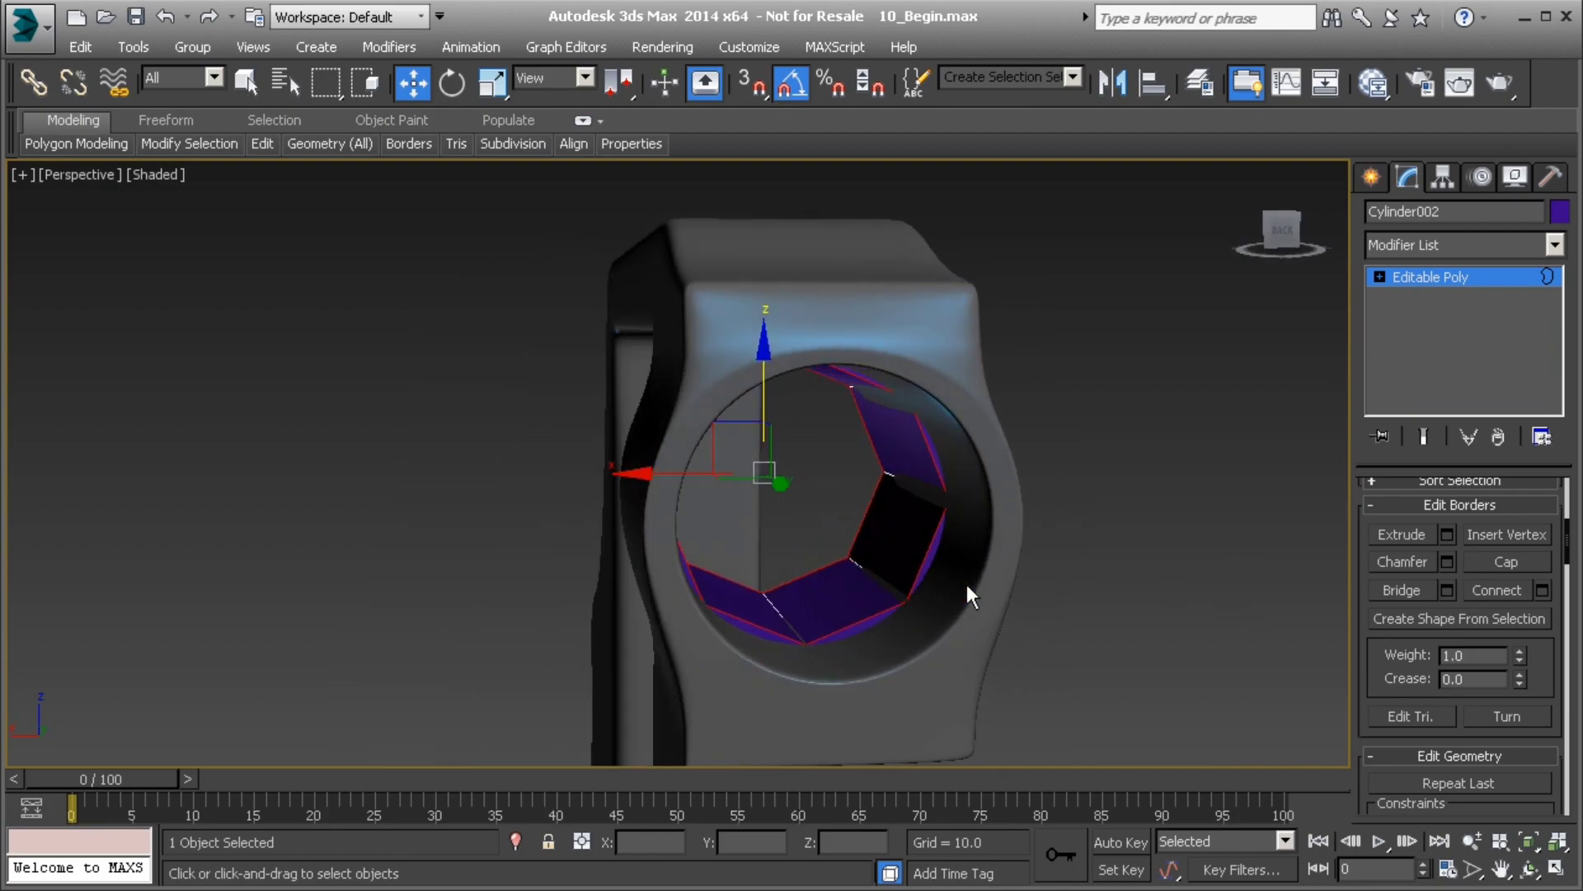
- Select the ring of inner wall polygons of the barrel tube from its rear opening
key("4")
left_click(919, 575)
left_click(875, 625, "shift")
middle_click_drag(749, 488, 864, 511, "alt")
left_click_drag(913, 519, 1067, 551)
middle_click_drag(946, 505, 644, 482, "alt")
- Leave polygon editing and lower the whole barrel tube to Z about 5.631 to centre it in the frame hole
left_click(1488, 519)
middle_click_drag(1116, 498, 990, 402, "alt")
left_click_drag(990, 400, 989, 400)
middle_click_drag(904, 445, 899, 375, "alt")
middle_click_drag(864, 479, 1101, 522, "alt")
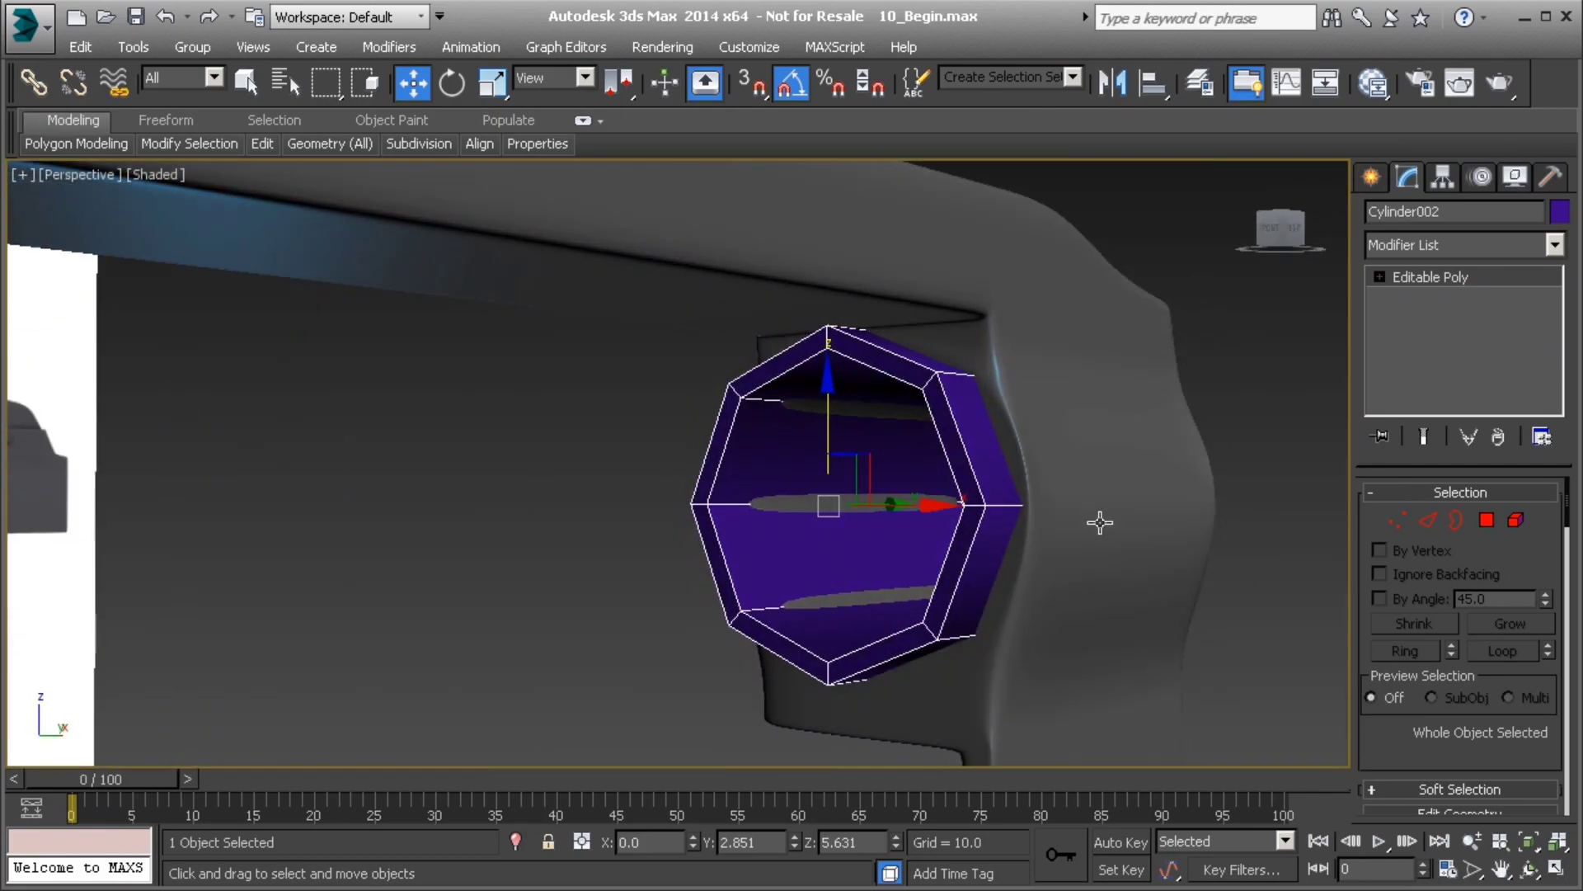
- Select the tube's ring of inner wall polygons and scale it in the XZ plane to adjust the wall thickness
left_click(1491, 523)
left_click(845, 529)
left_click(808, 476, "shift")
middle_click_drag(778, 504, 892, 478, "alt")
key("r")
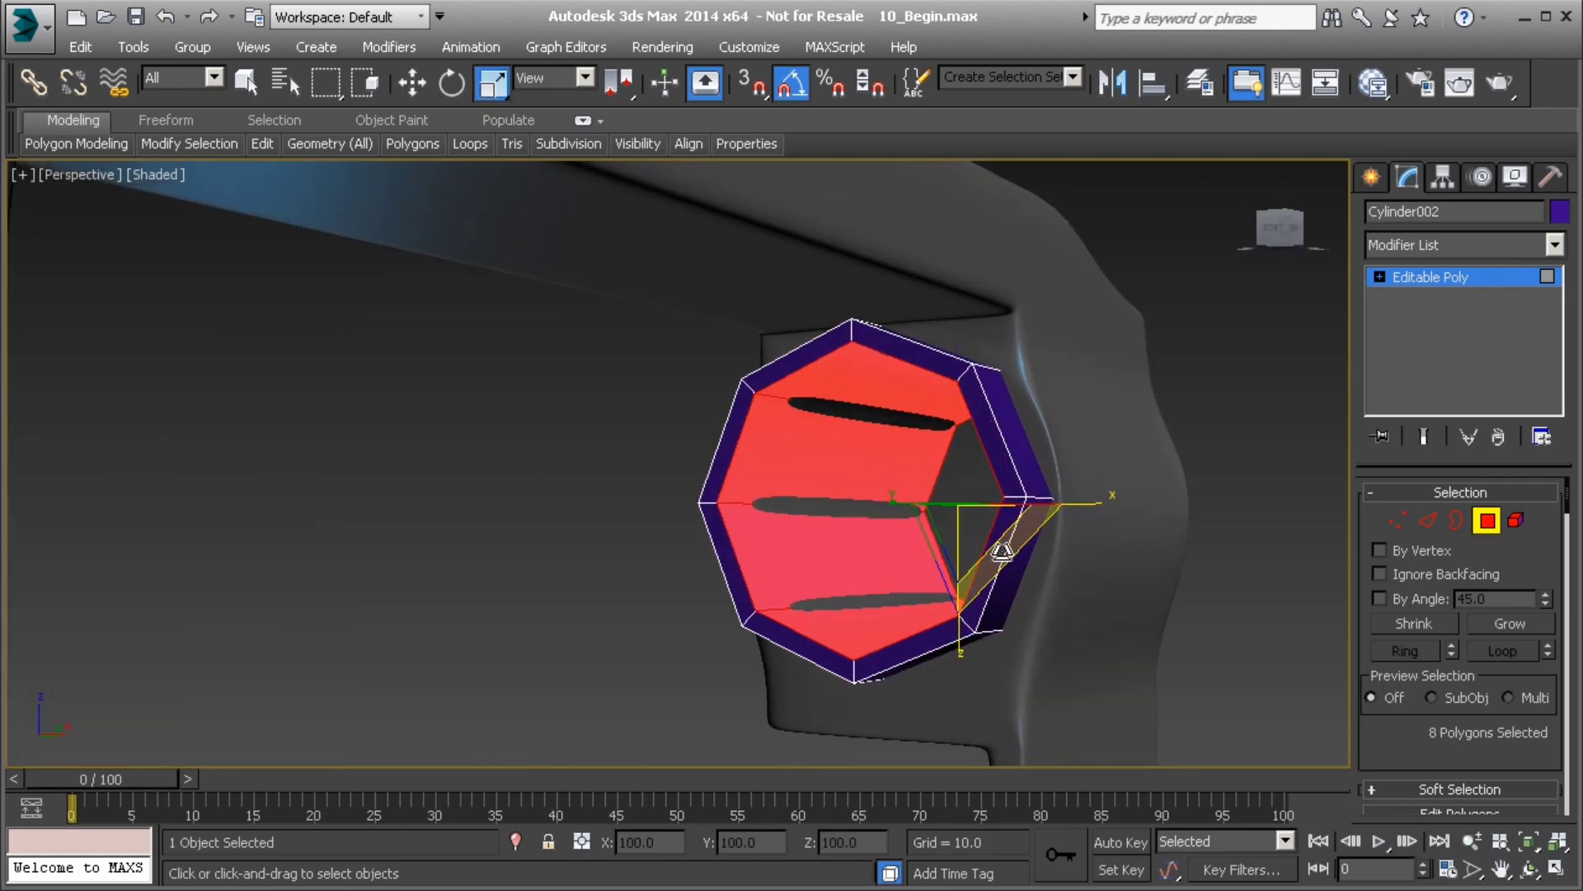
left_click_drag(1000, 555, 946, 428)
middle_click_drag(820, 424, 928, 512, "alt")
scroll(928, 512, "down", 5)
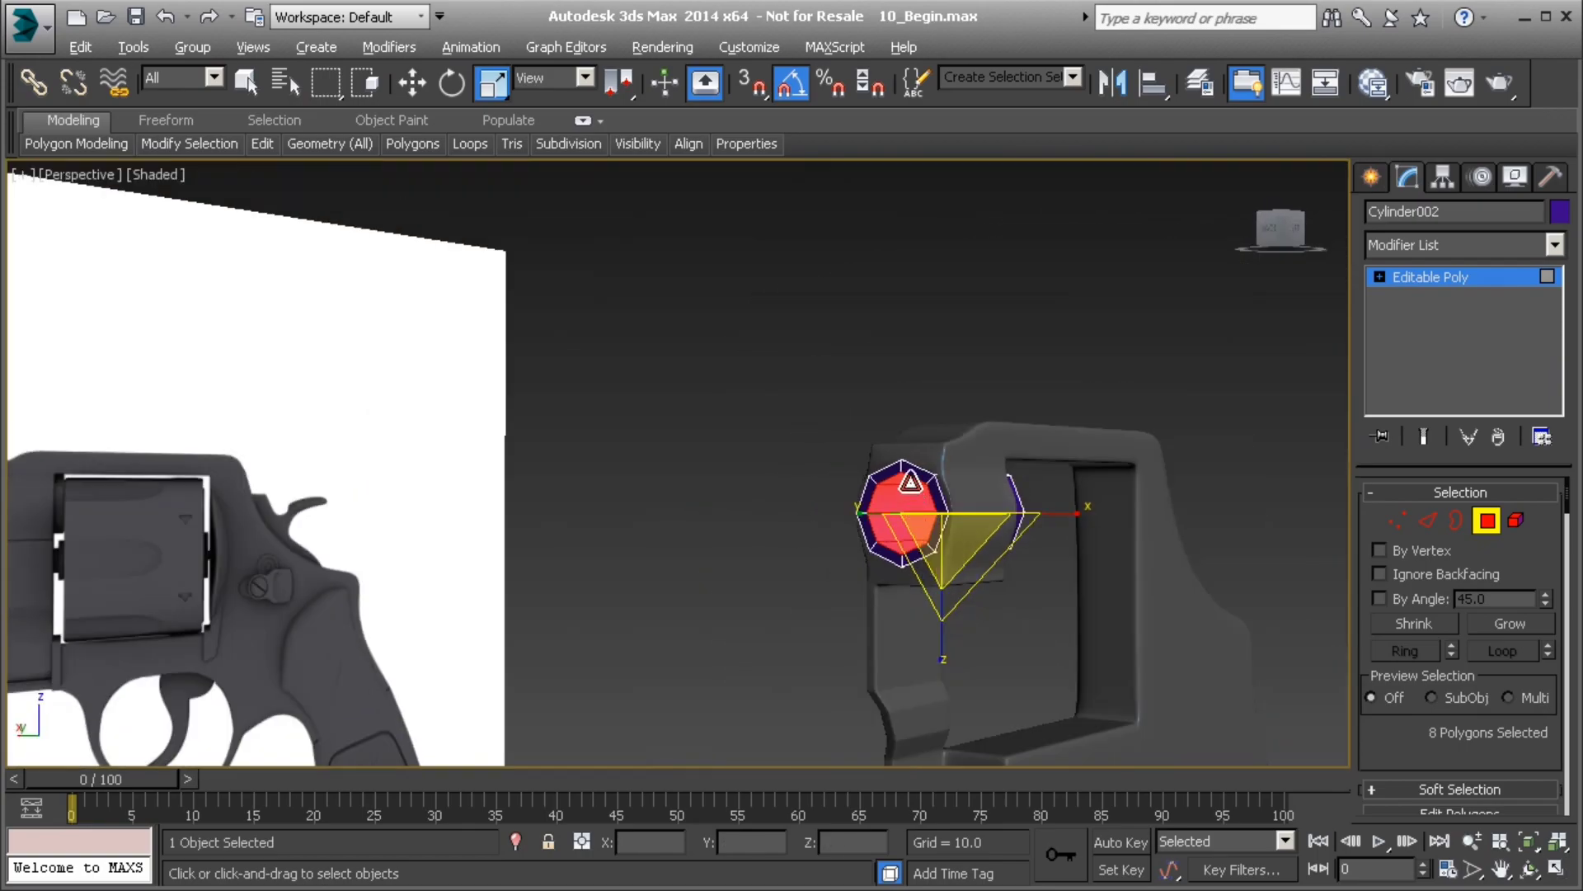
- Select the ring of polygons on the barrel tube's front rim and extrude it by 1.0
left_click(912, 473)
left_click(935, 500, "shift")
middle_click_drag(937, 527, 819, 550, "alt")
scroll(909, 545, "up", 2)
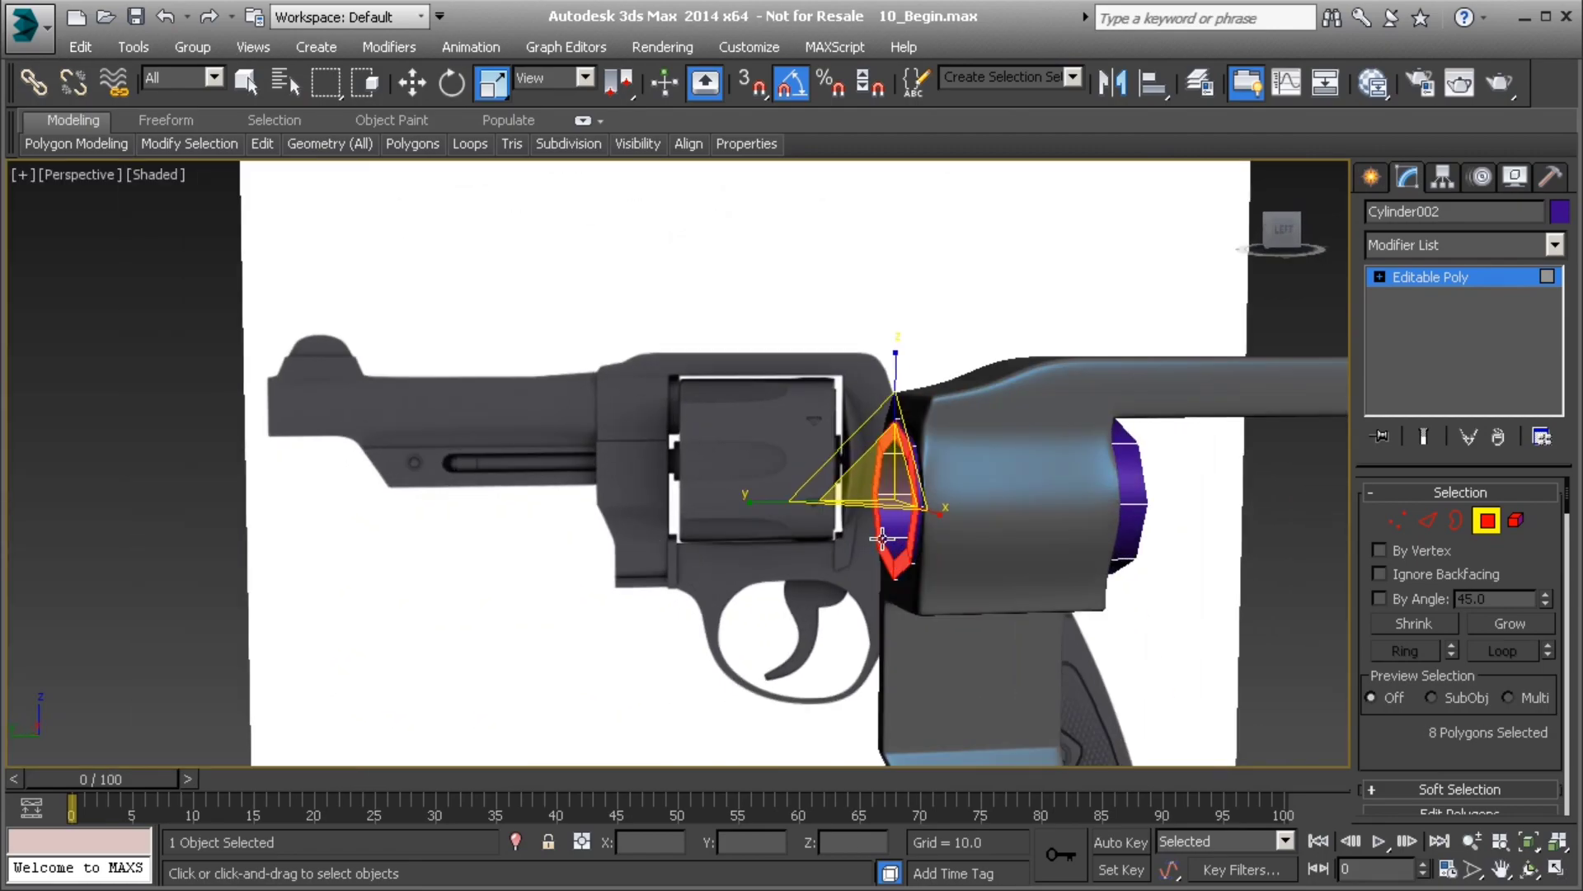
key("v")
key("r")
middle_click_drag(742, 486, 1001, 623)
scroll(1001, 623, "down", 5)
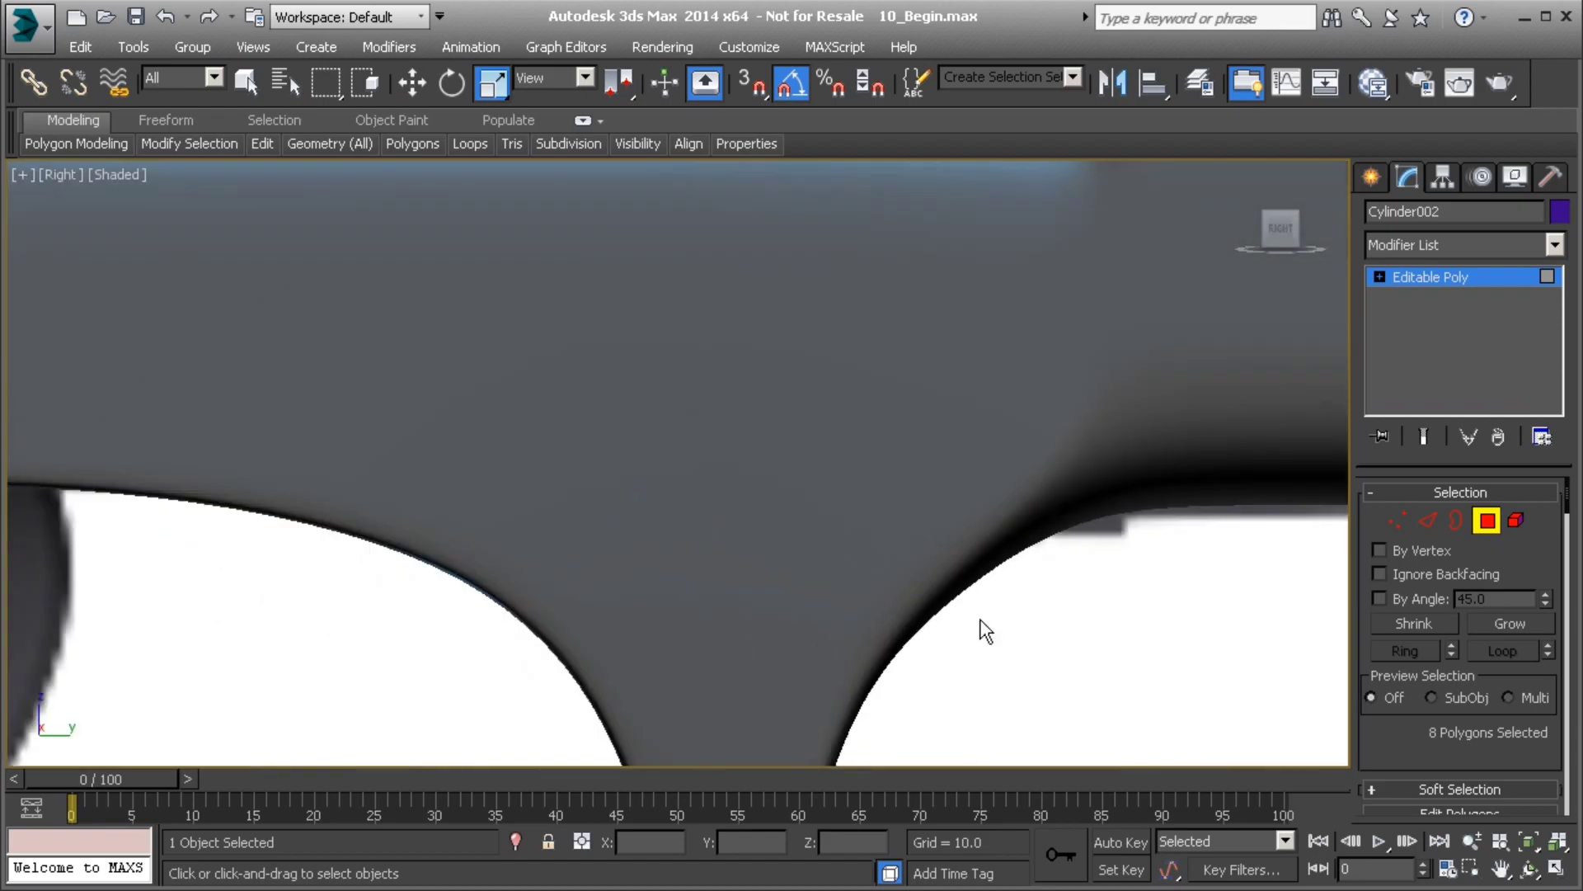
scroll(858, 557, "down", 8)
middle_click_drag(938, 433, 842, 456)
scroll(853, 456, "up", 8)
scroll(835, 554, "up", 4)
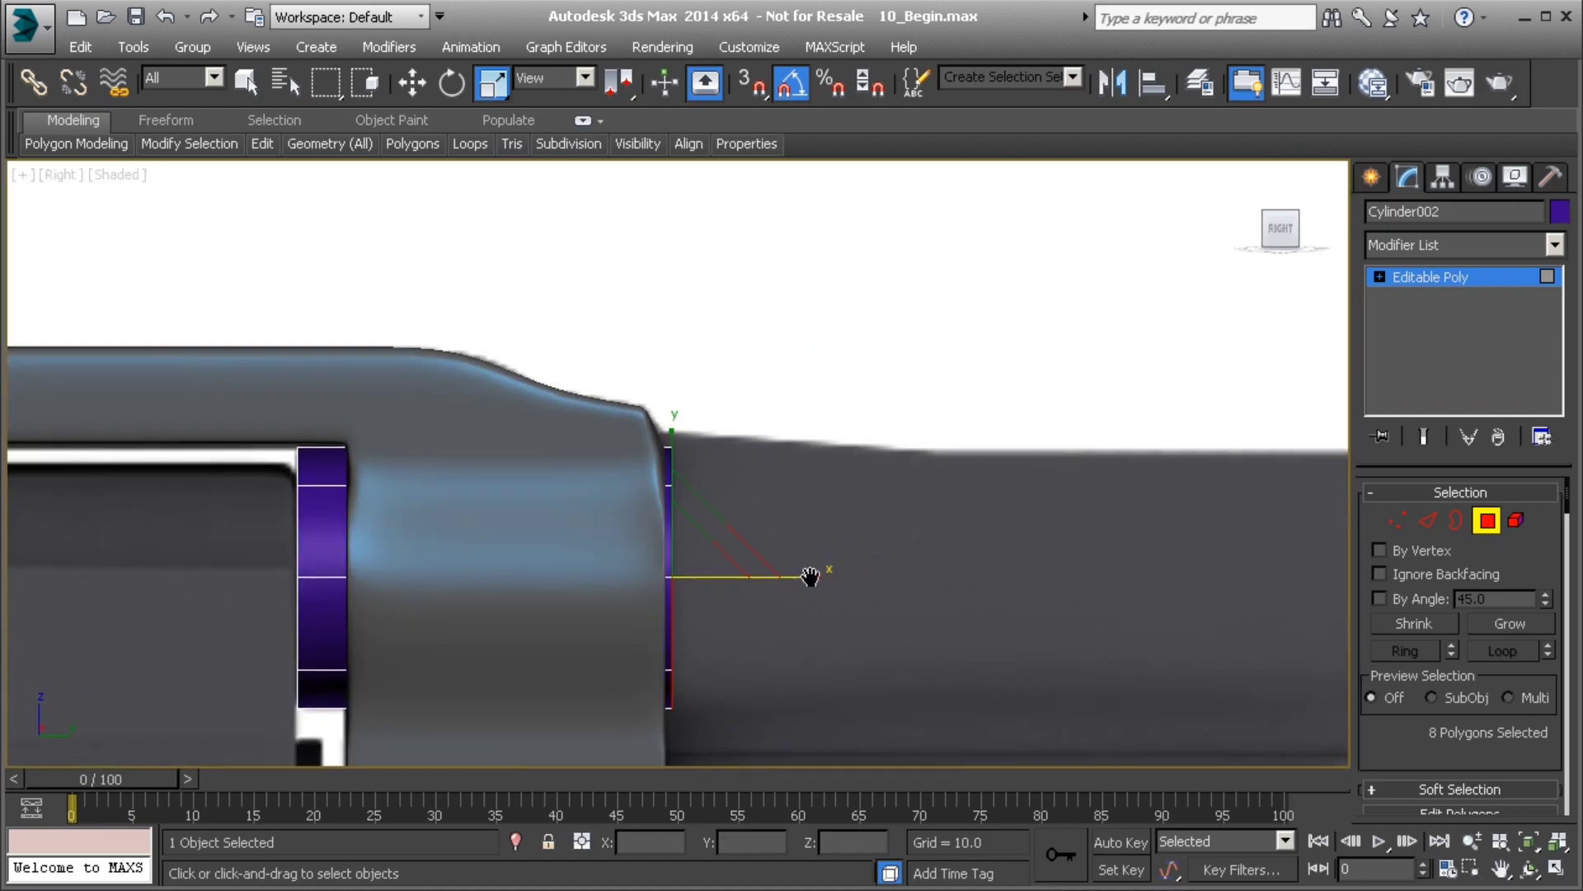
middle_click_drag(810, 576, 839, 453)
scroll(800, 476, "up", 2)
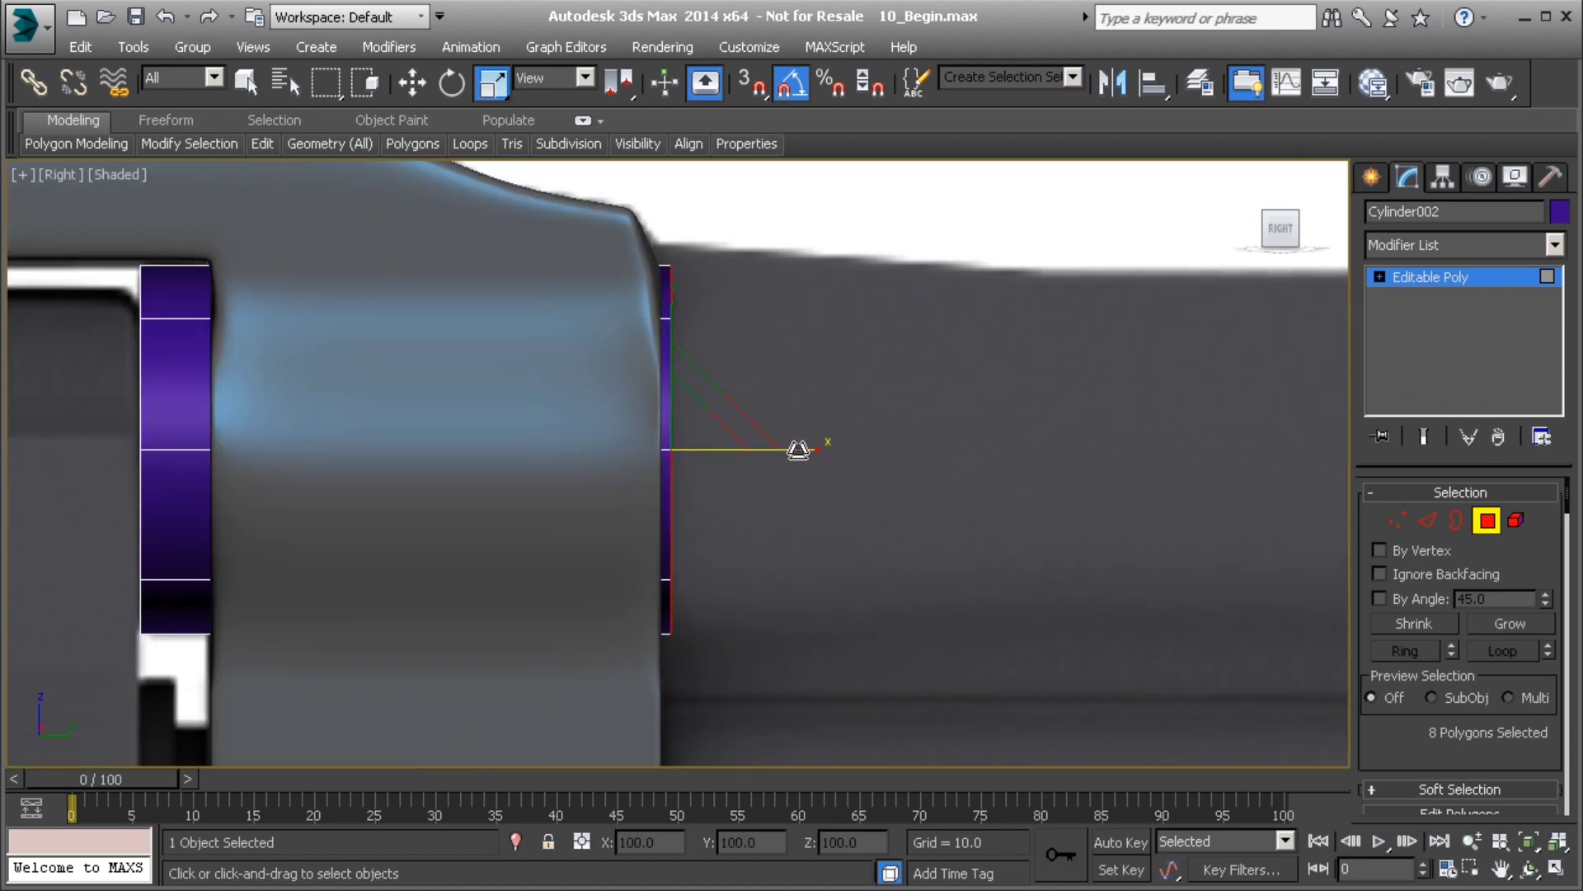
scroll(1430, 710, "down", 5)
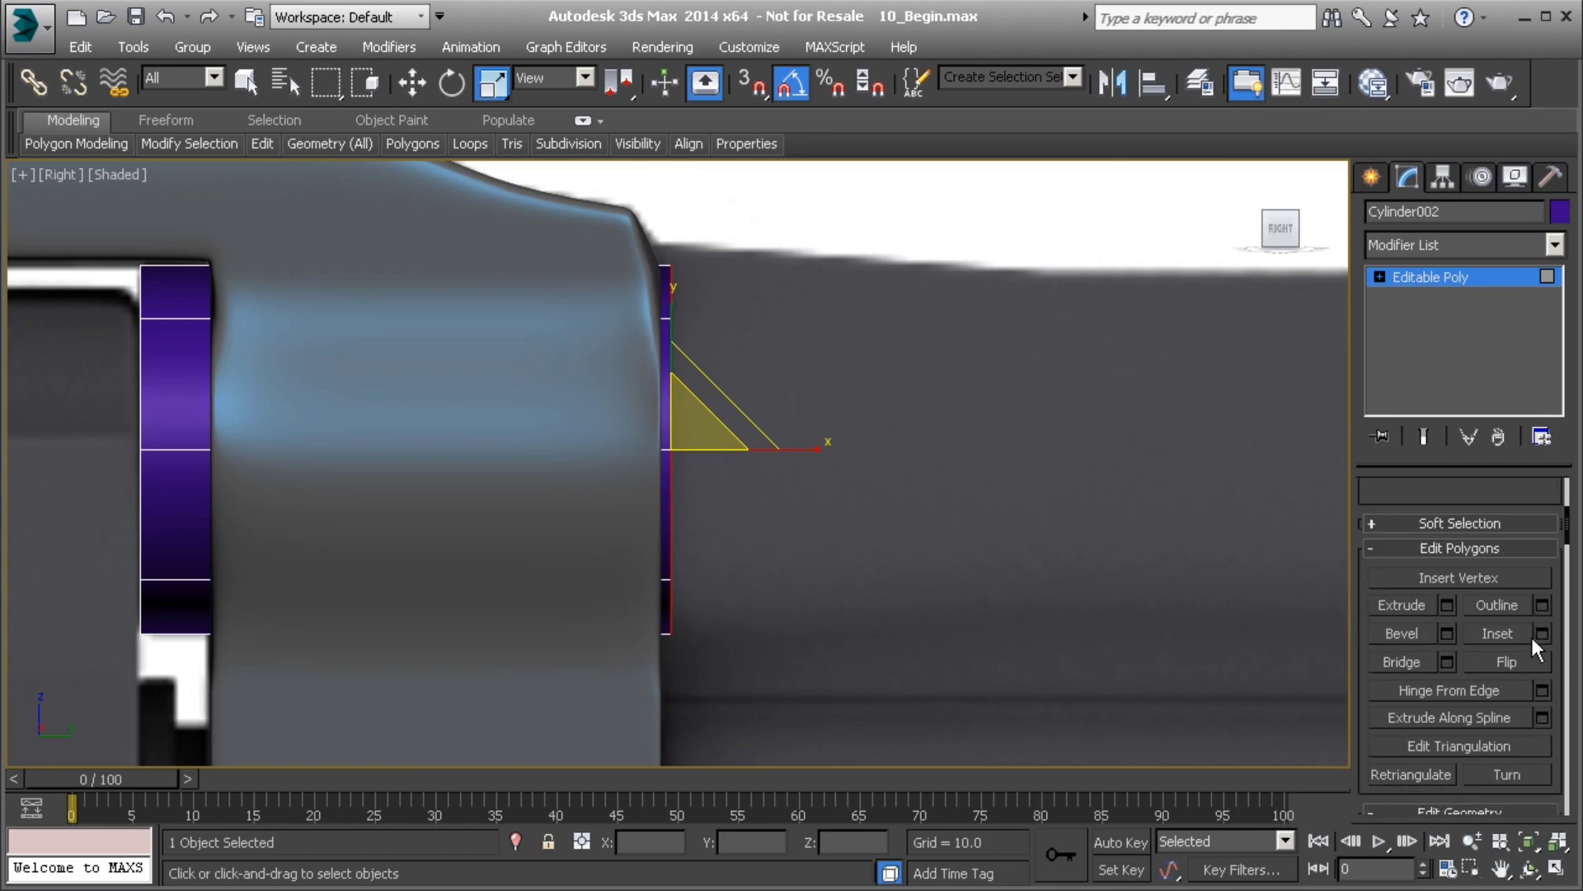
left_click(1446, 605)
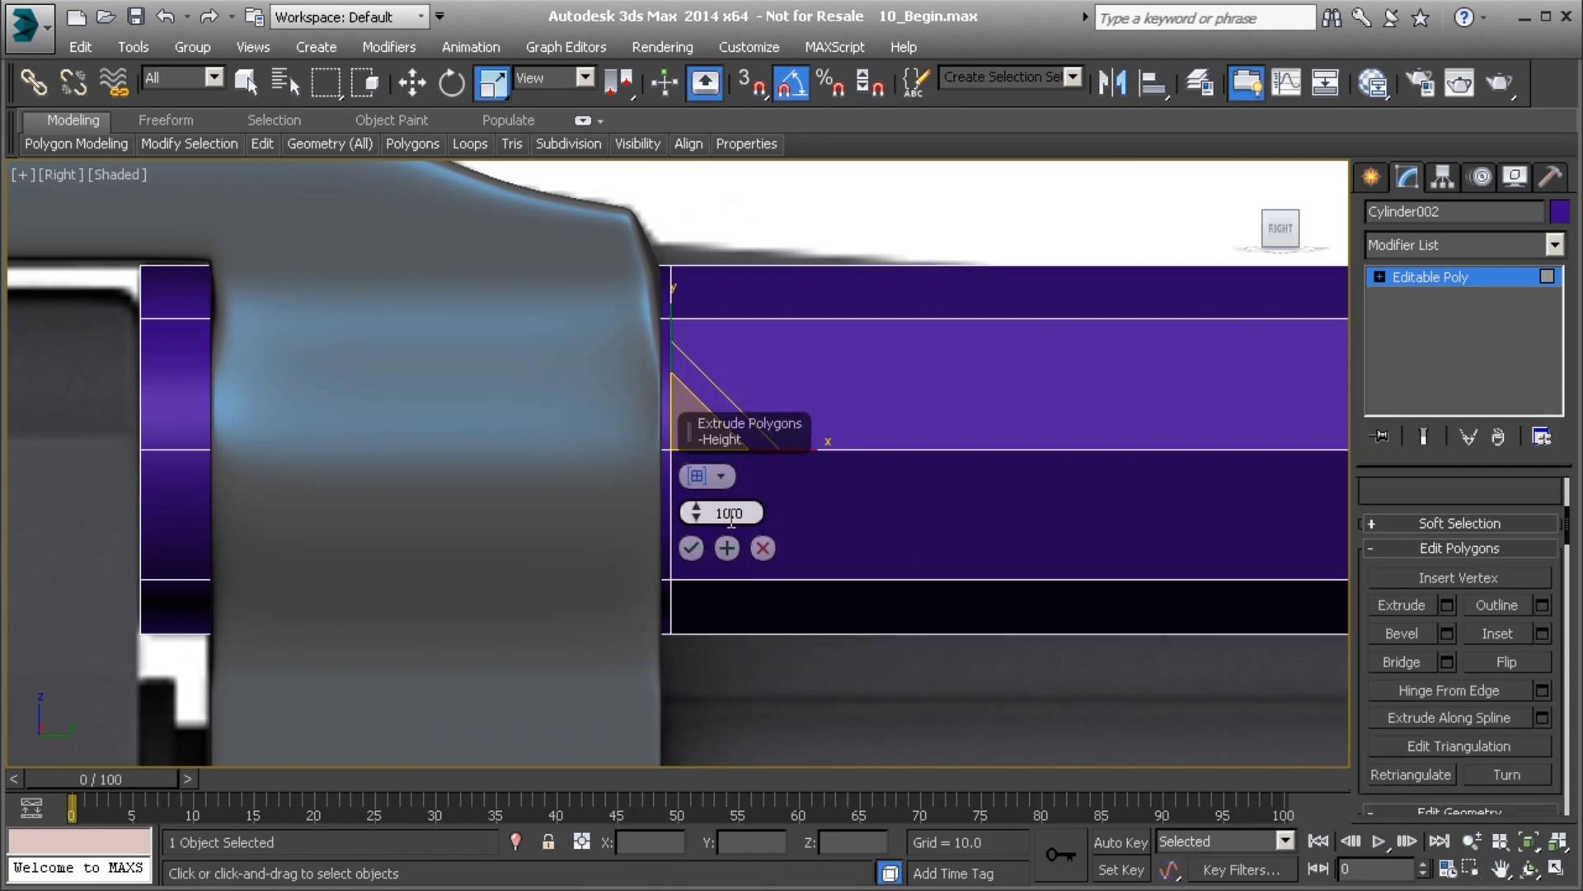
type("1.0")
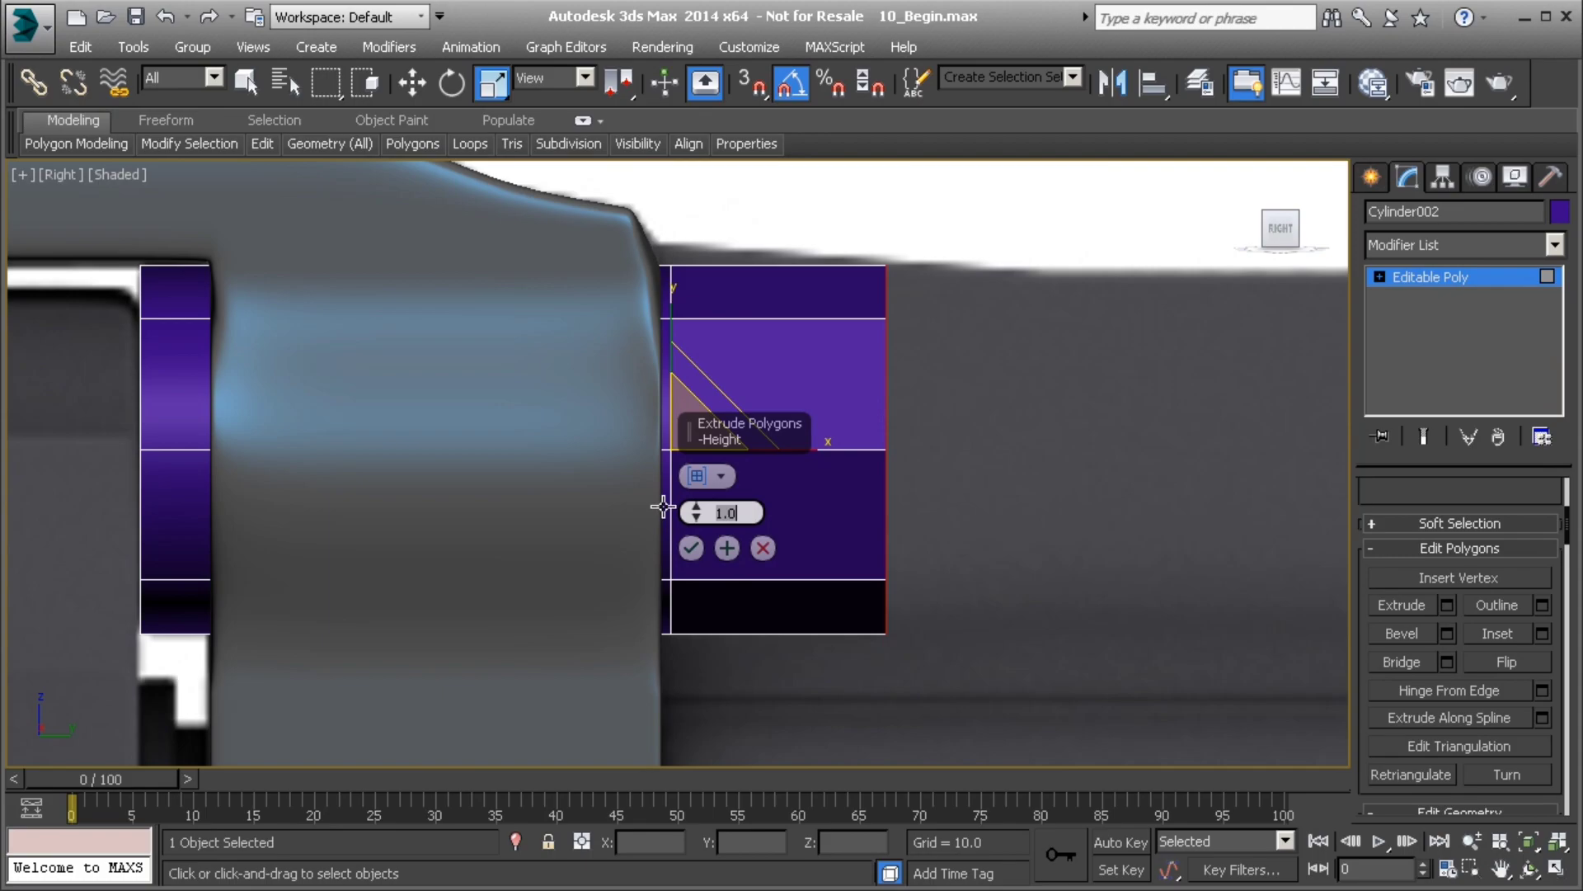
left_click(690, 548)
- Move the extruded front rim polygons forward to Y about 14.496 to lengthen the barrel along the reference image
key("2")
key("w")
key("4")
middle_click_drag(962, 464, 847, 445)
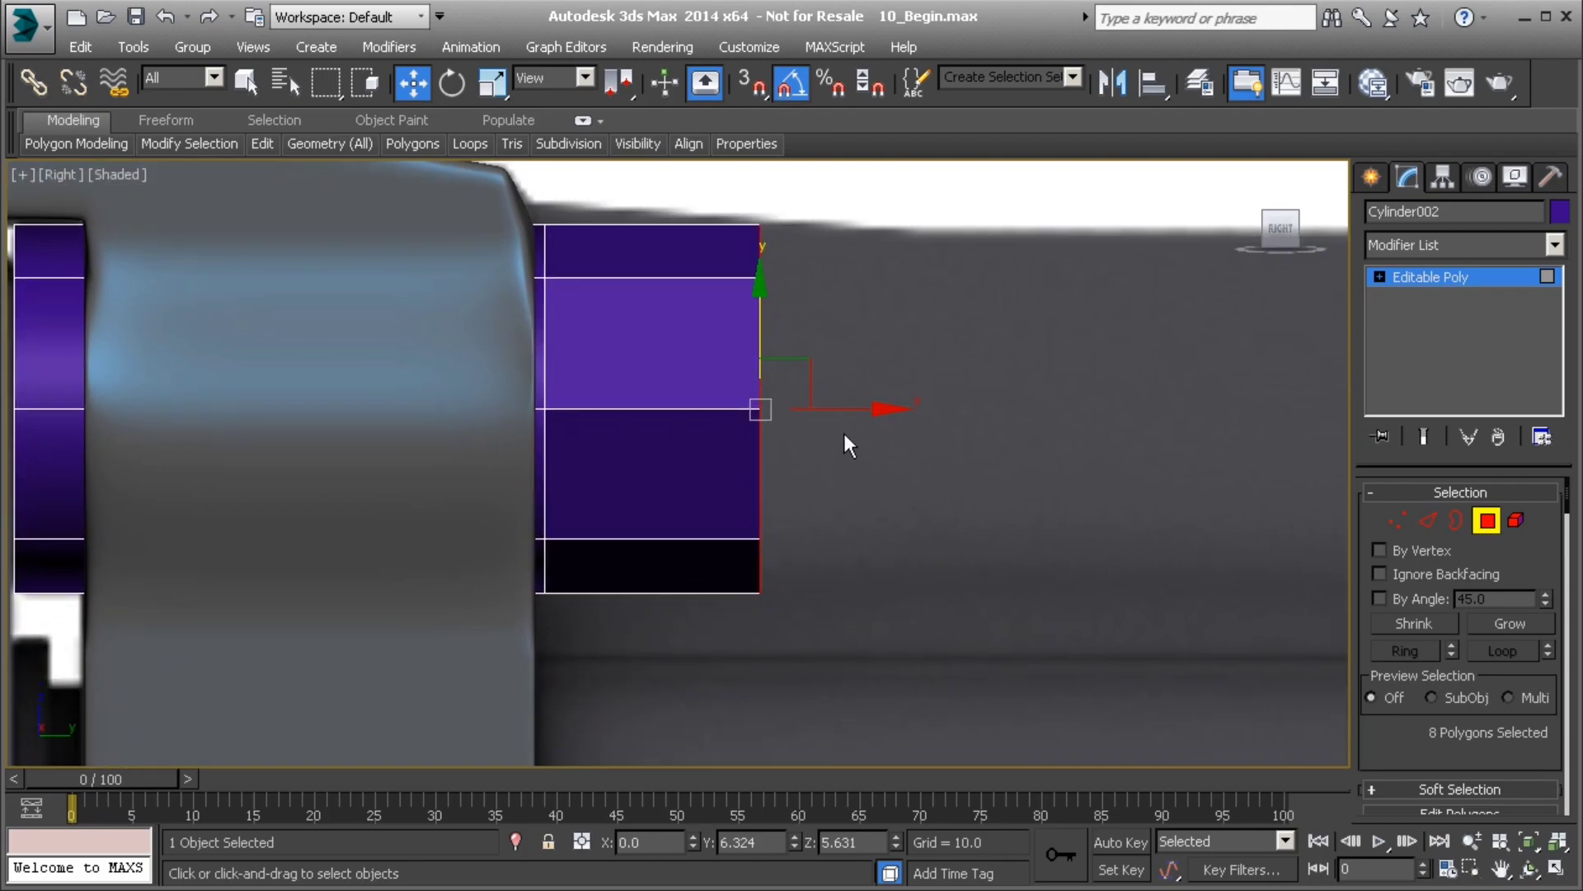
left_click_drag(848, 413, 988, 444)
scroll(746, 466, "down", 3)
middle_click_drag(993, 513, 543, 452)
left_click_drag(589, 422, 1386, 499)
middle_click_drag(359, 343, 558, 340)
scroll(493, 347, "up", 2)
scroll(479, 385, "up", 1)
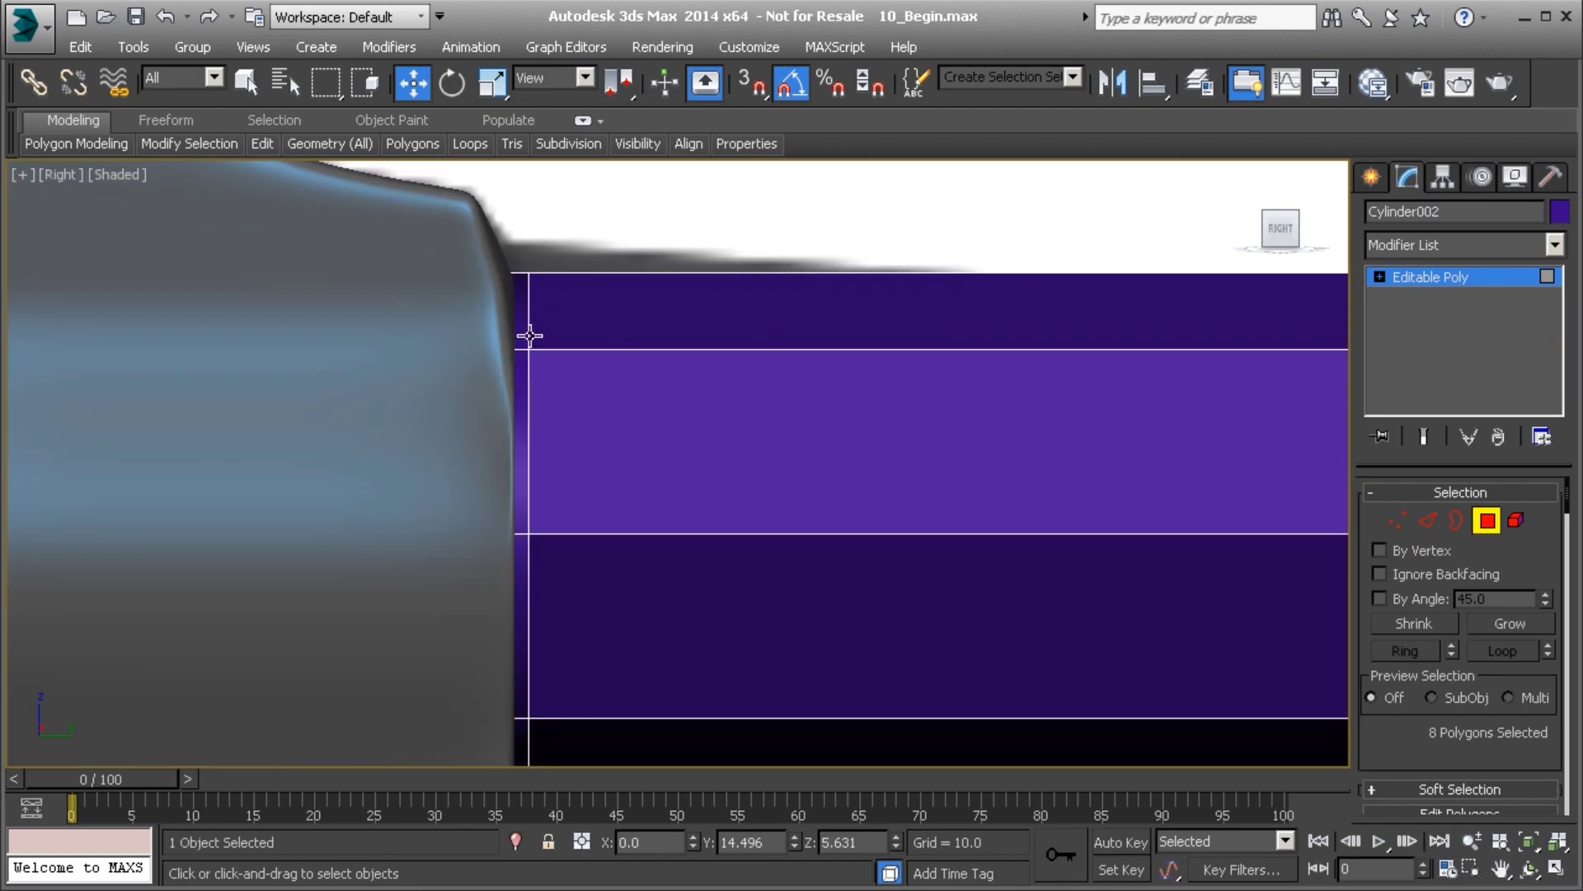
- Add a Swift Loop edge loop around the barrel a short way ahead of the frame, and leave polygon editing
key("p")
scroll(527, 343, "down", 6)
middle_click_drag(658, 372, 659, 398, "alt")
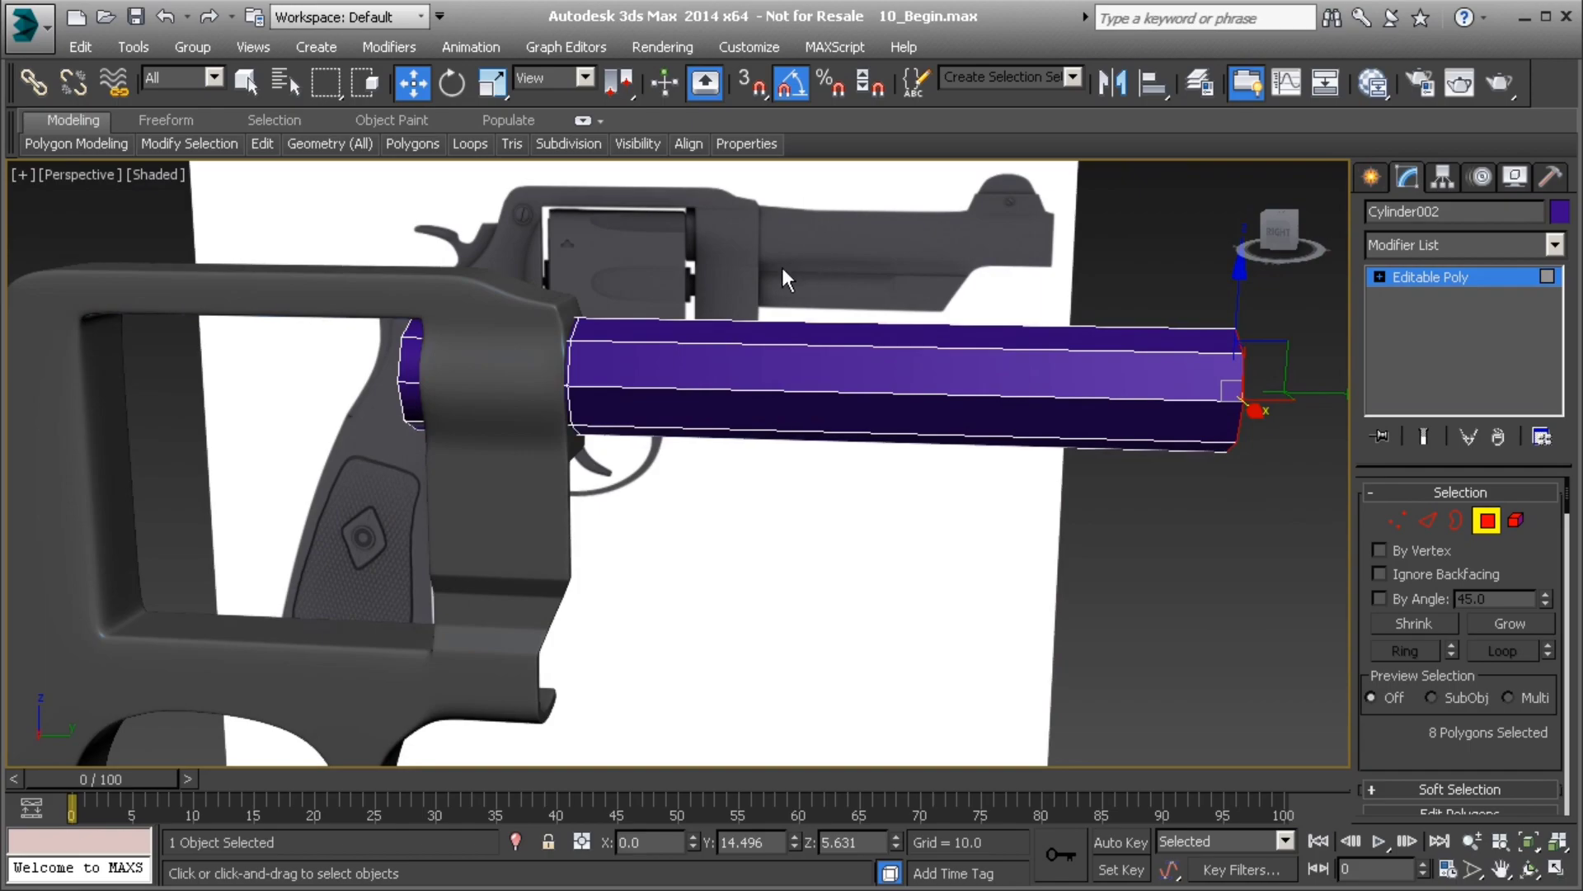
key("v")
key("r")
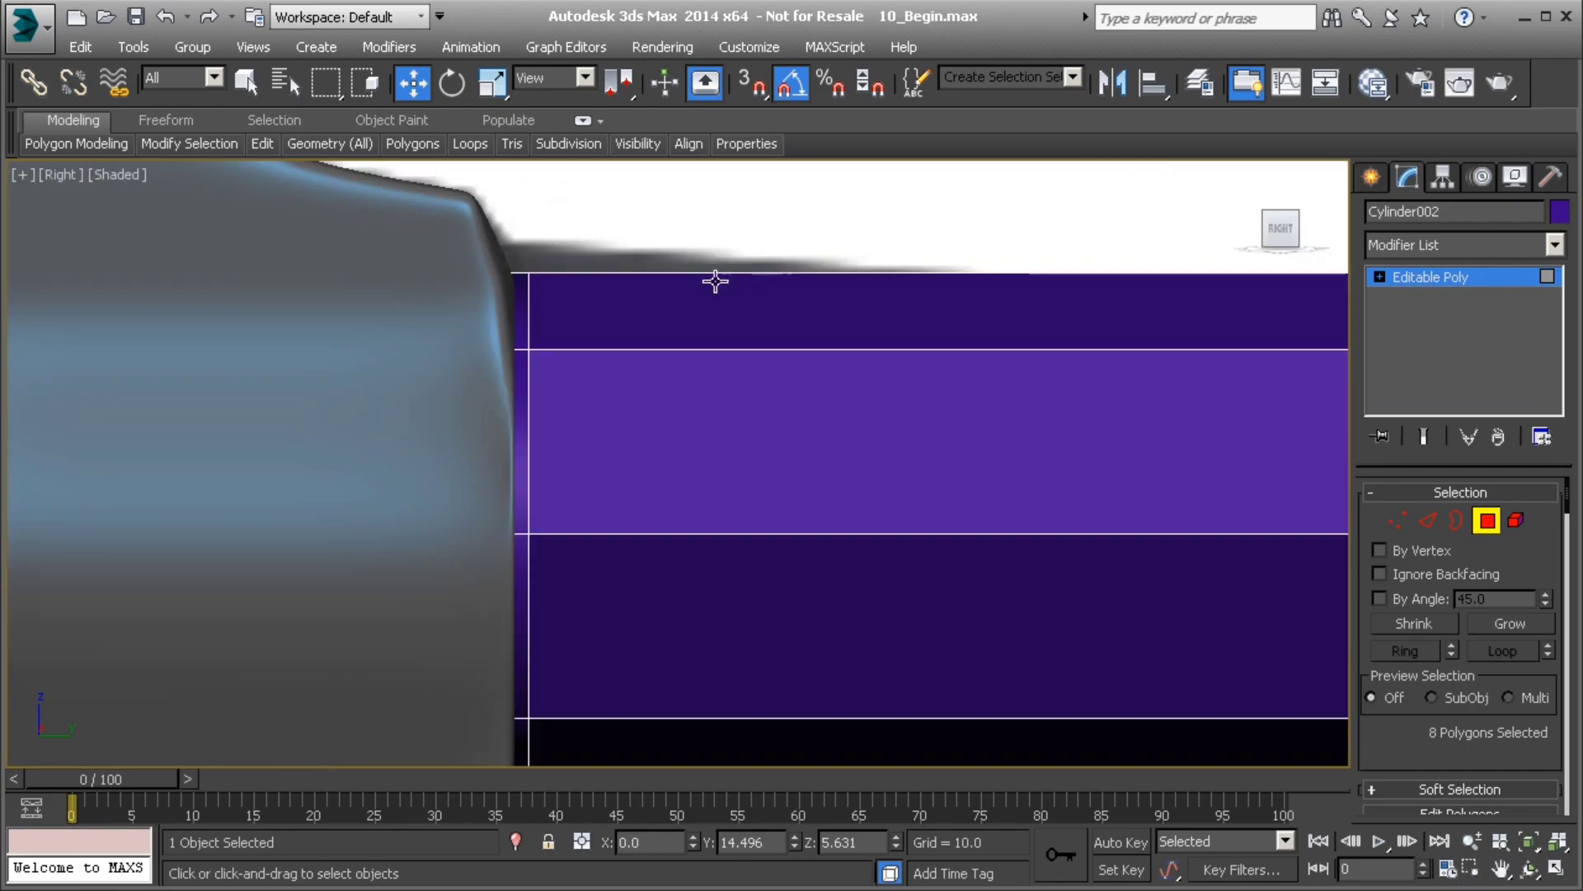
mouse_move(264, 144)
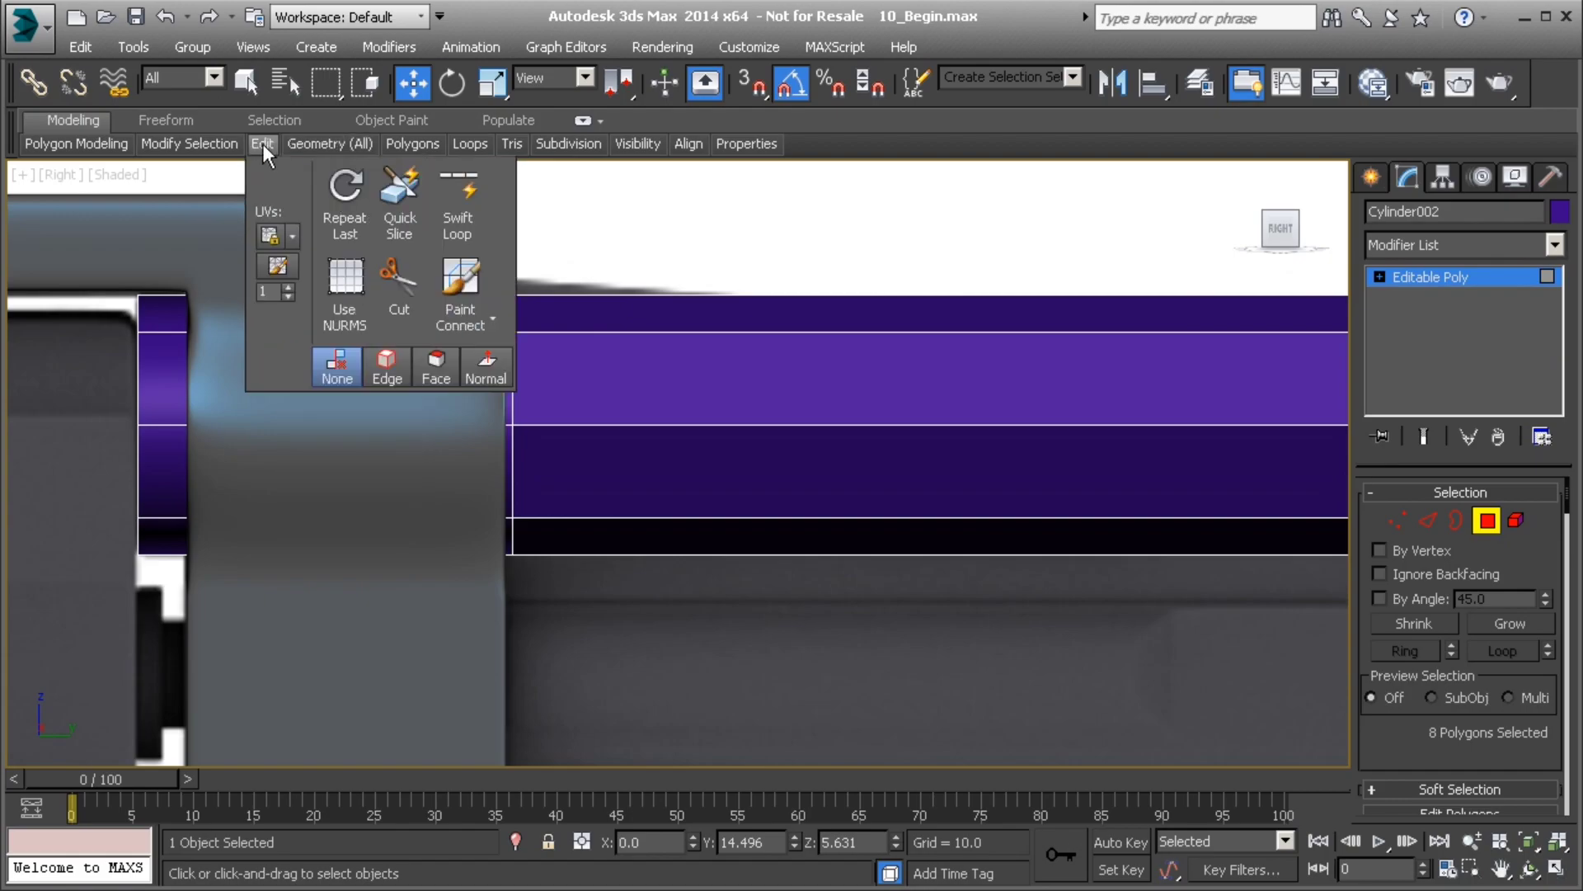
left_click(460, 237)
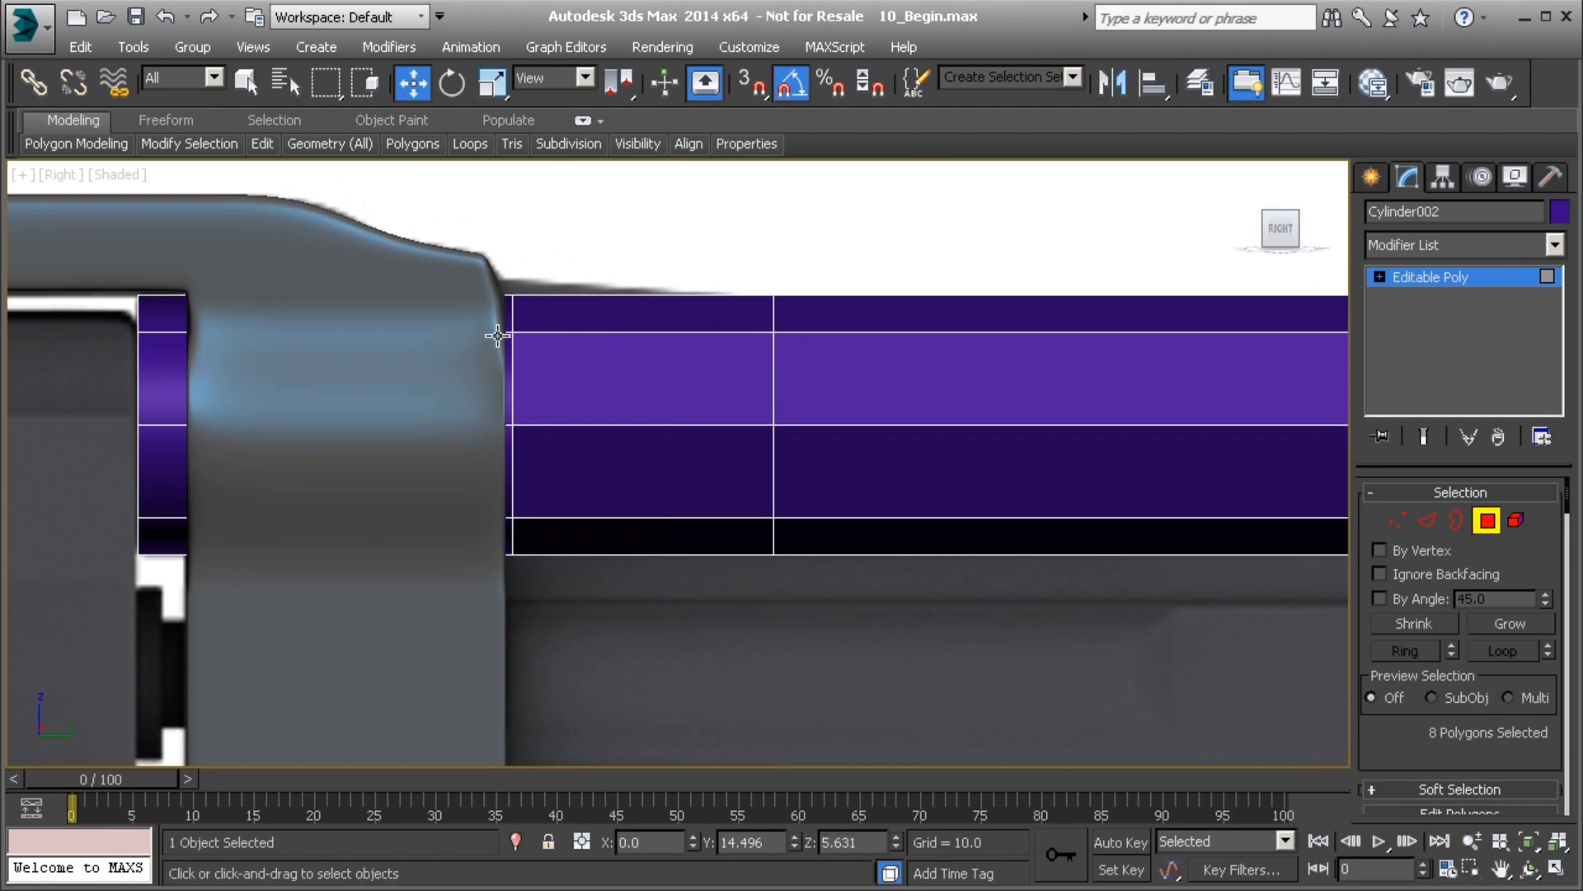
left_click(1487, 520)
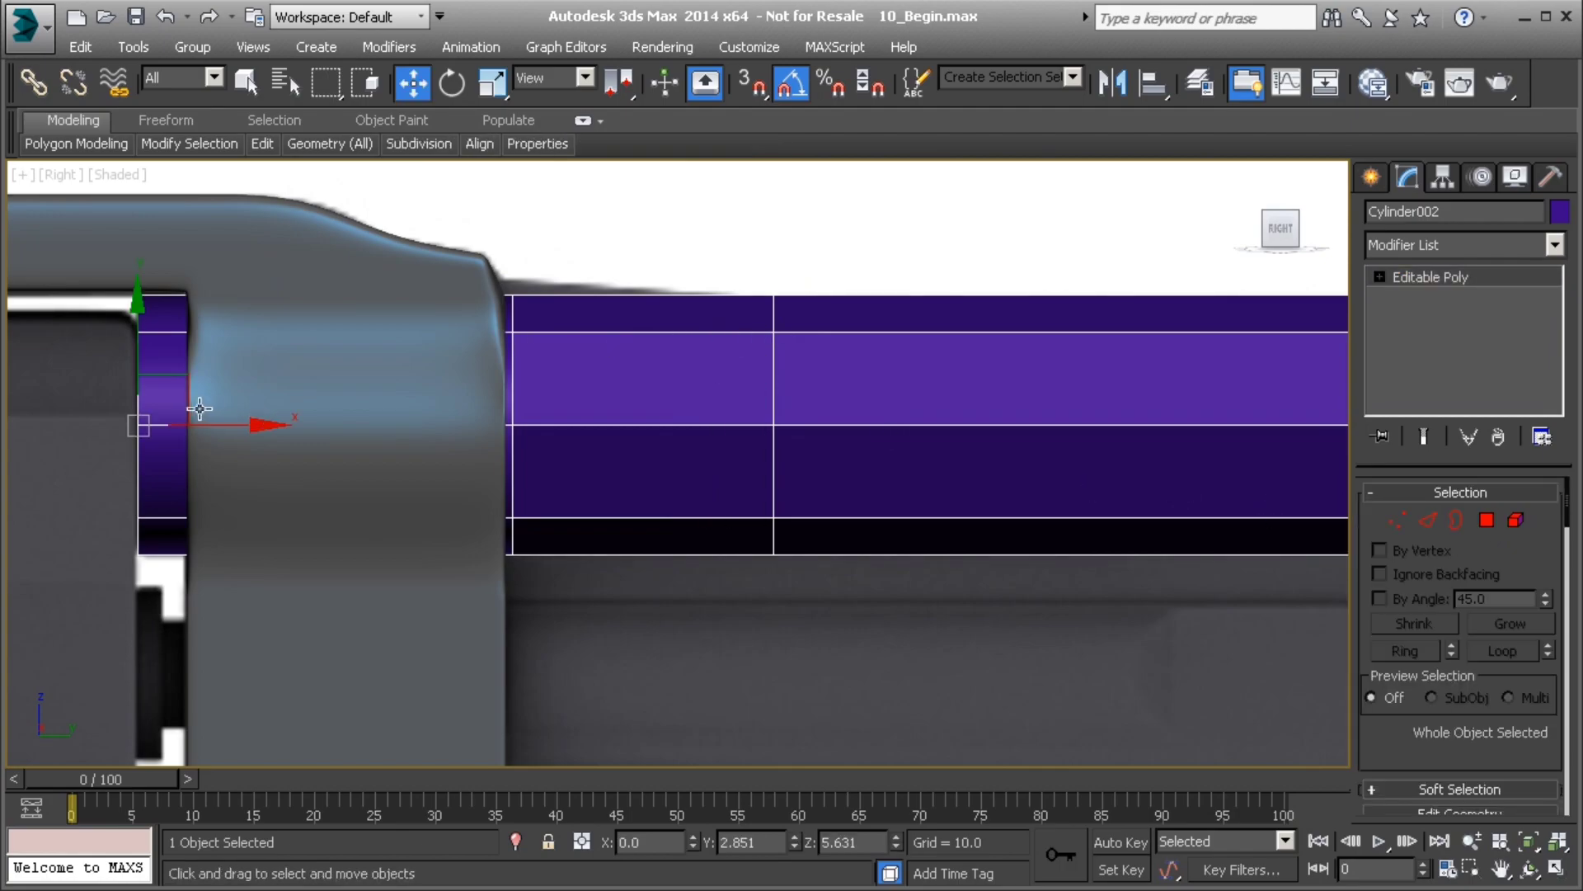
- Select the ring of outer wall polygons at the barrel's rear and scale it up to taper the barrel like the reference
scroll(203, 406, "down", 2)
key("p")
scroll(207, 406, "down", 1)
middle_click_drag(207, 406, 401, 420, "alt")
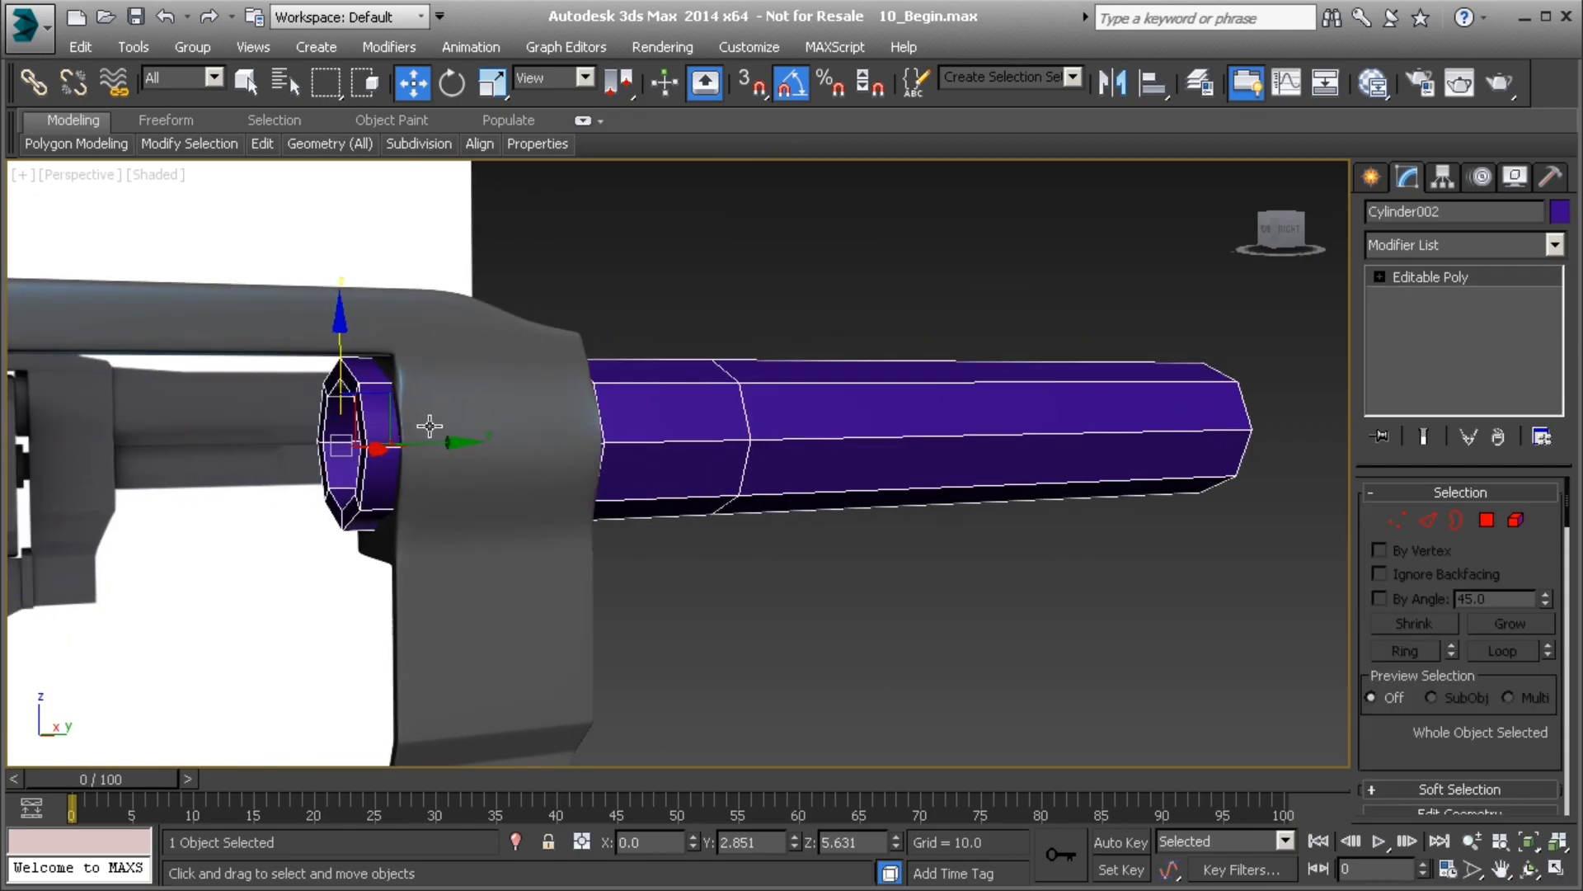
key("4")
left_click(399, 428)
middle_click_drag(380, 395, 417, 385, "alt")
left_click(378, 383, "shift")
scroll(417, 385, "up", 2)
middle_click_drag(523, 385, 451, 421, "alt")
key("r")
left_click_drag(451, 421, 439, 414)
key("v")
key("r")
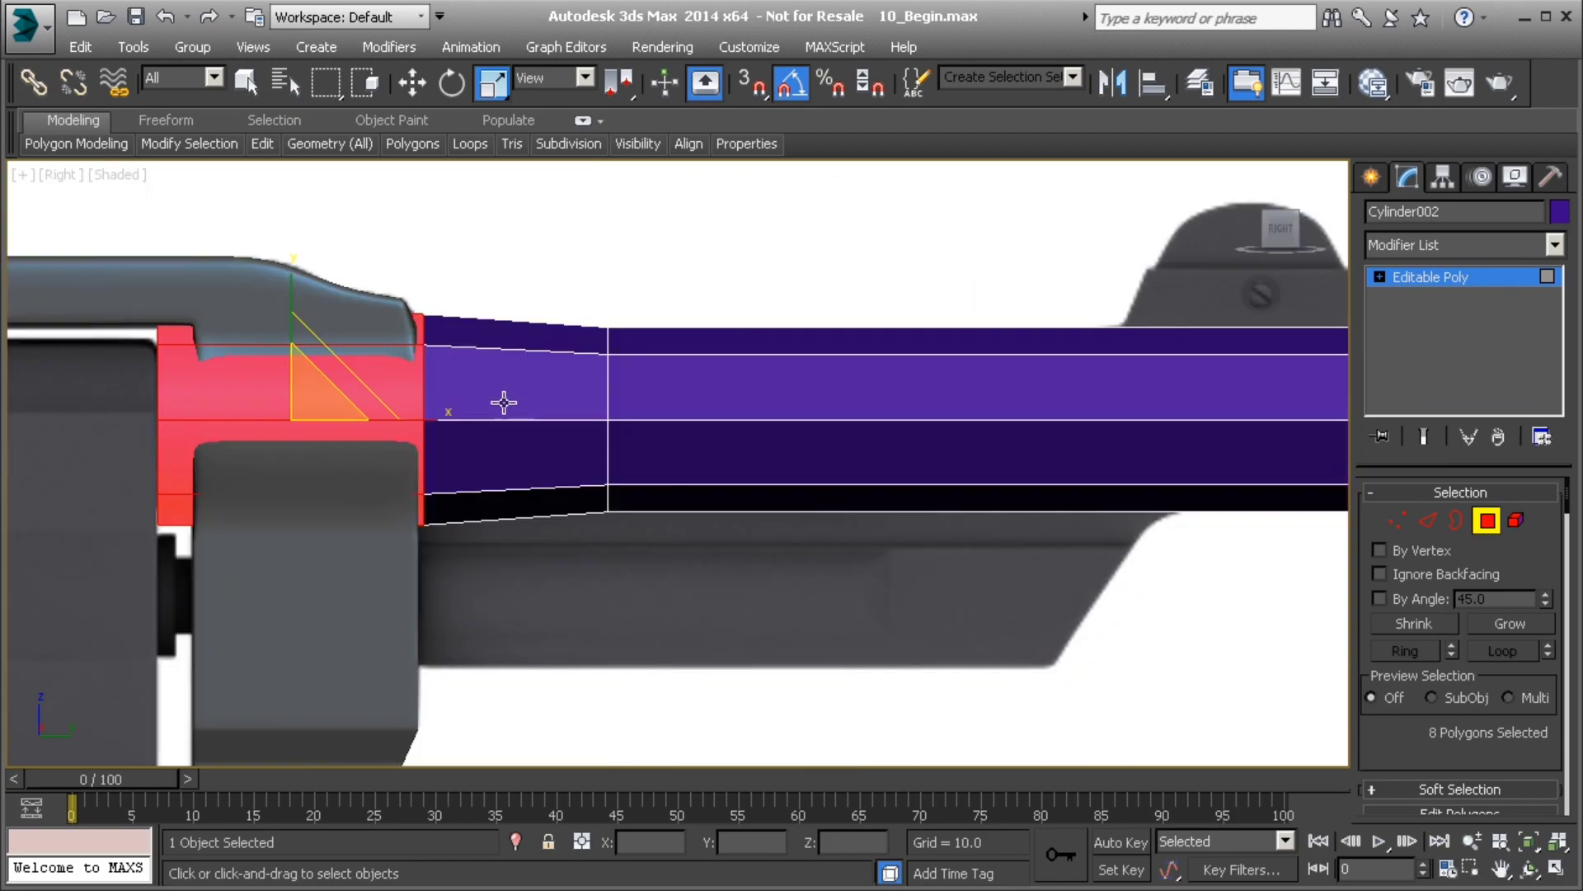
- Fine-tune the scale of the rear outer polygon ring using see-through display, and restore the solid display and object level
scroll(423, 393, "up", 3)
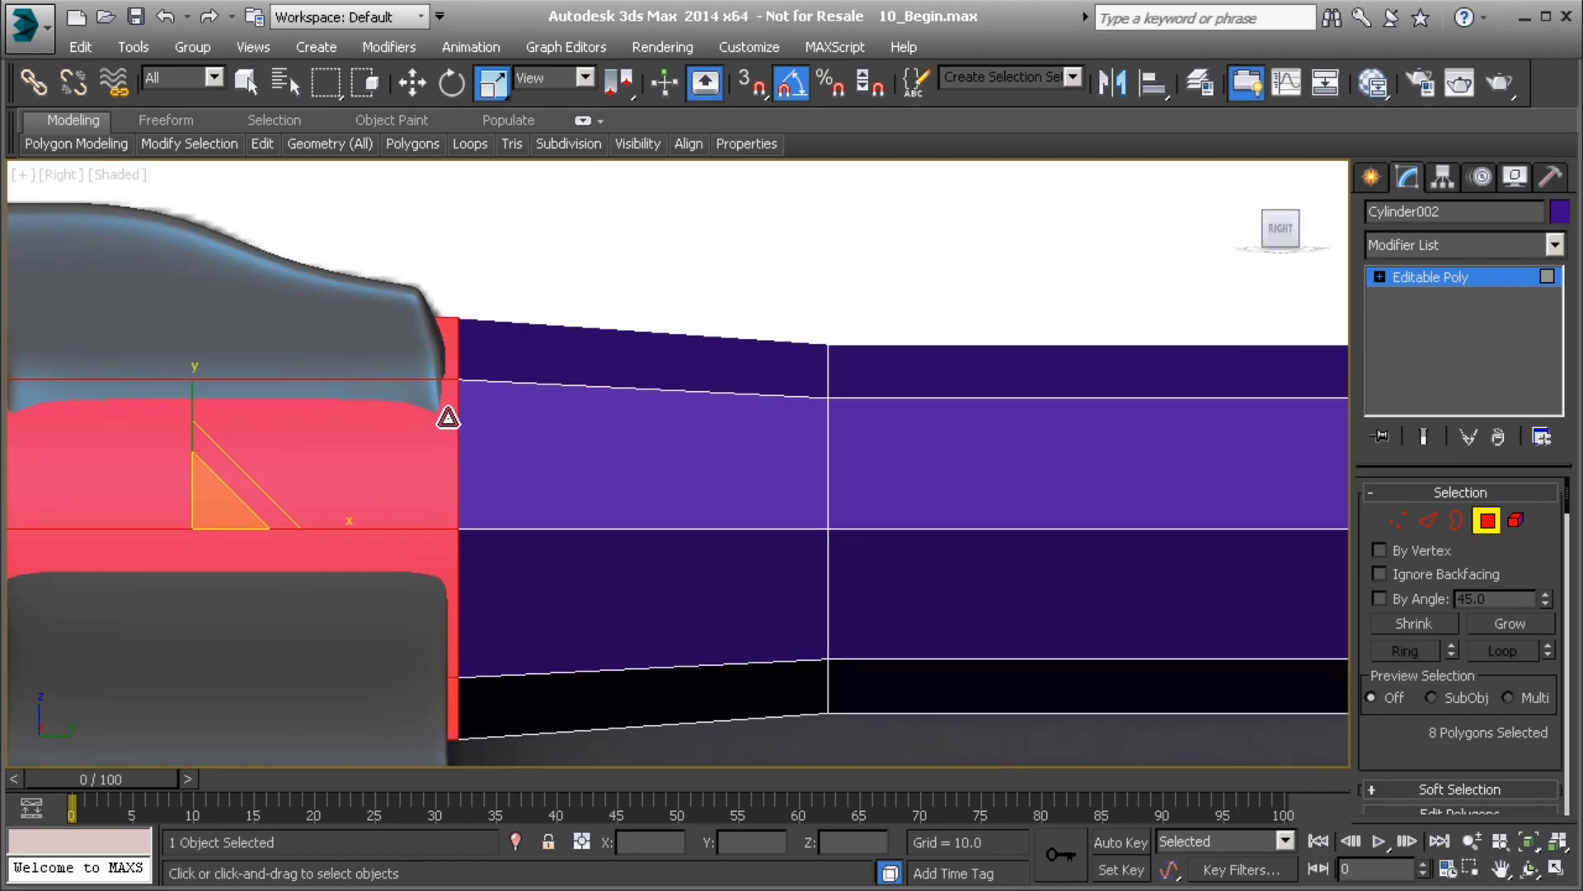
key("alt+x")
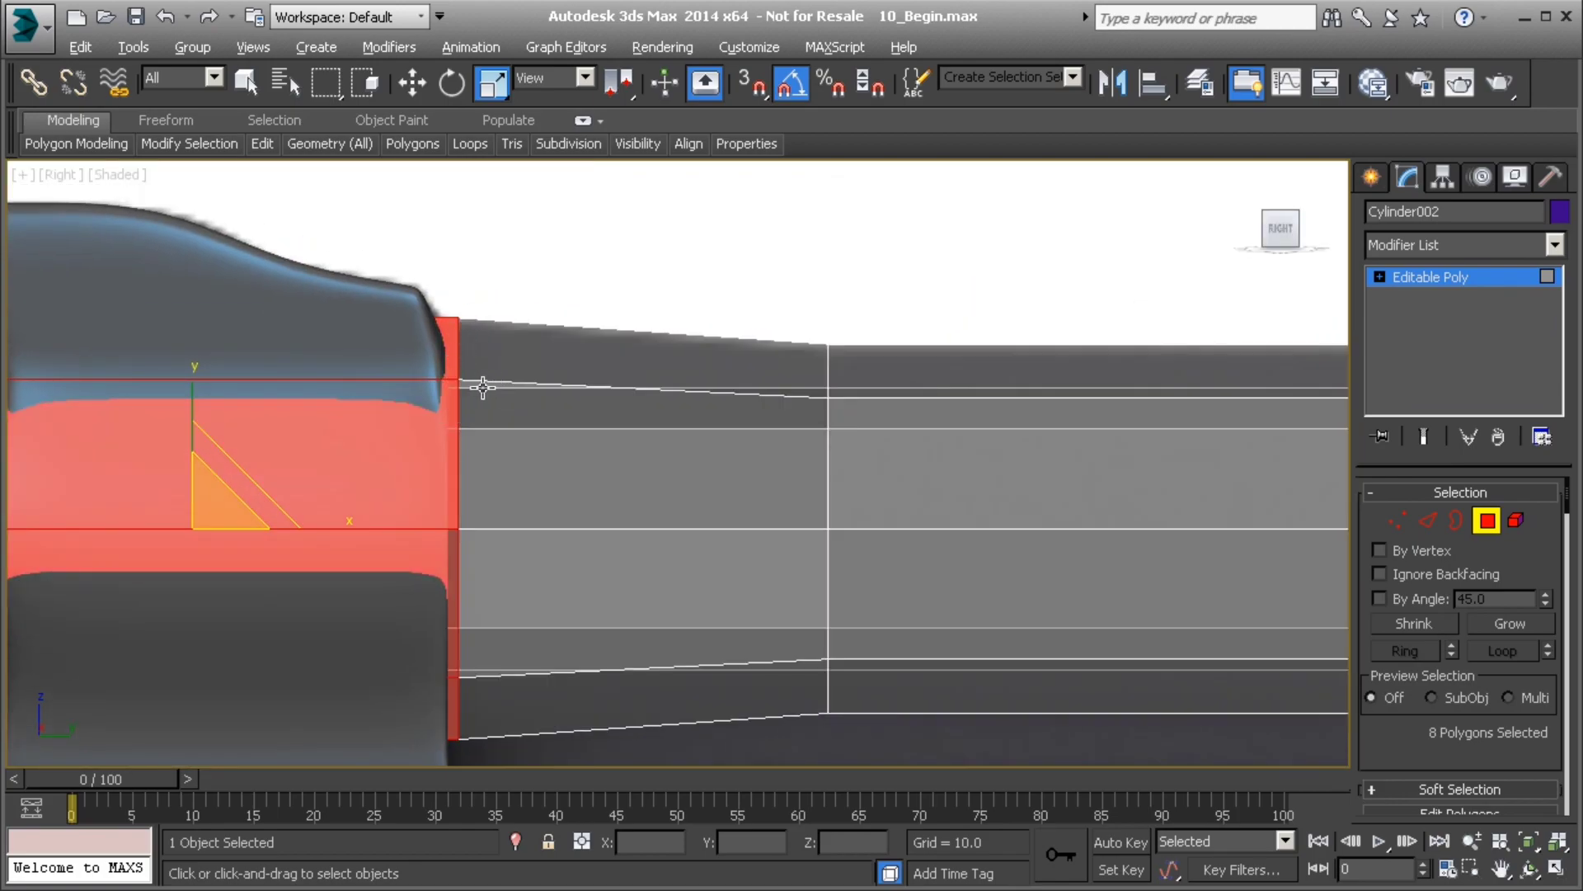
key("p")
middle_click_drag(478, 389, 261, 464, "alt")
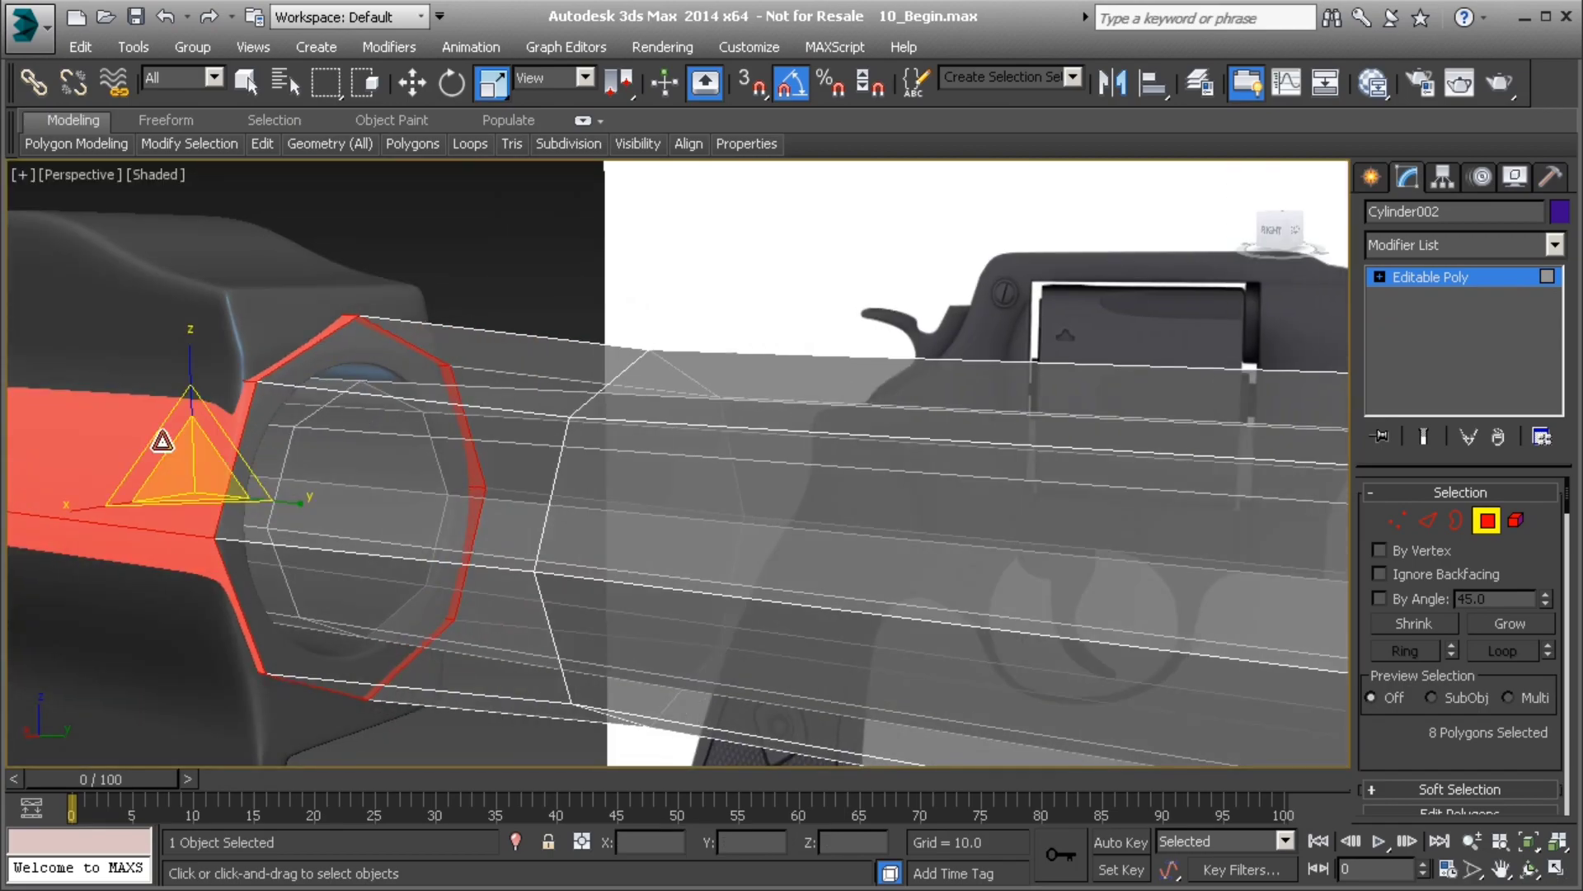
left_click_drag(163, 445, 165, 447)
middle_click_drag(240, 458, 356, 425)
scroll(356, 425, "down", 3)
left_click(1489, 522)
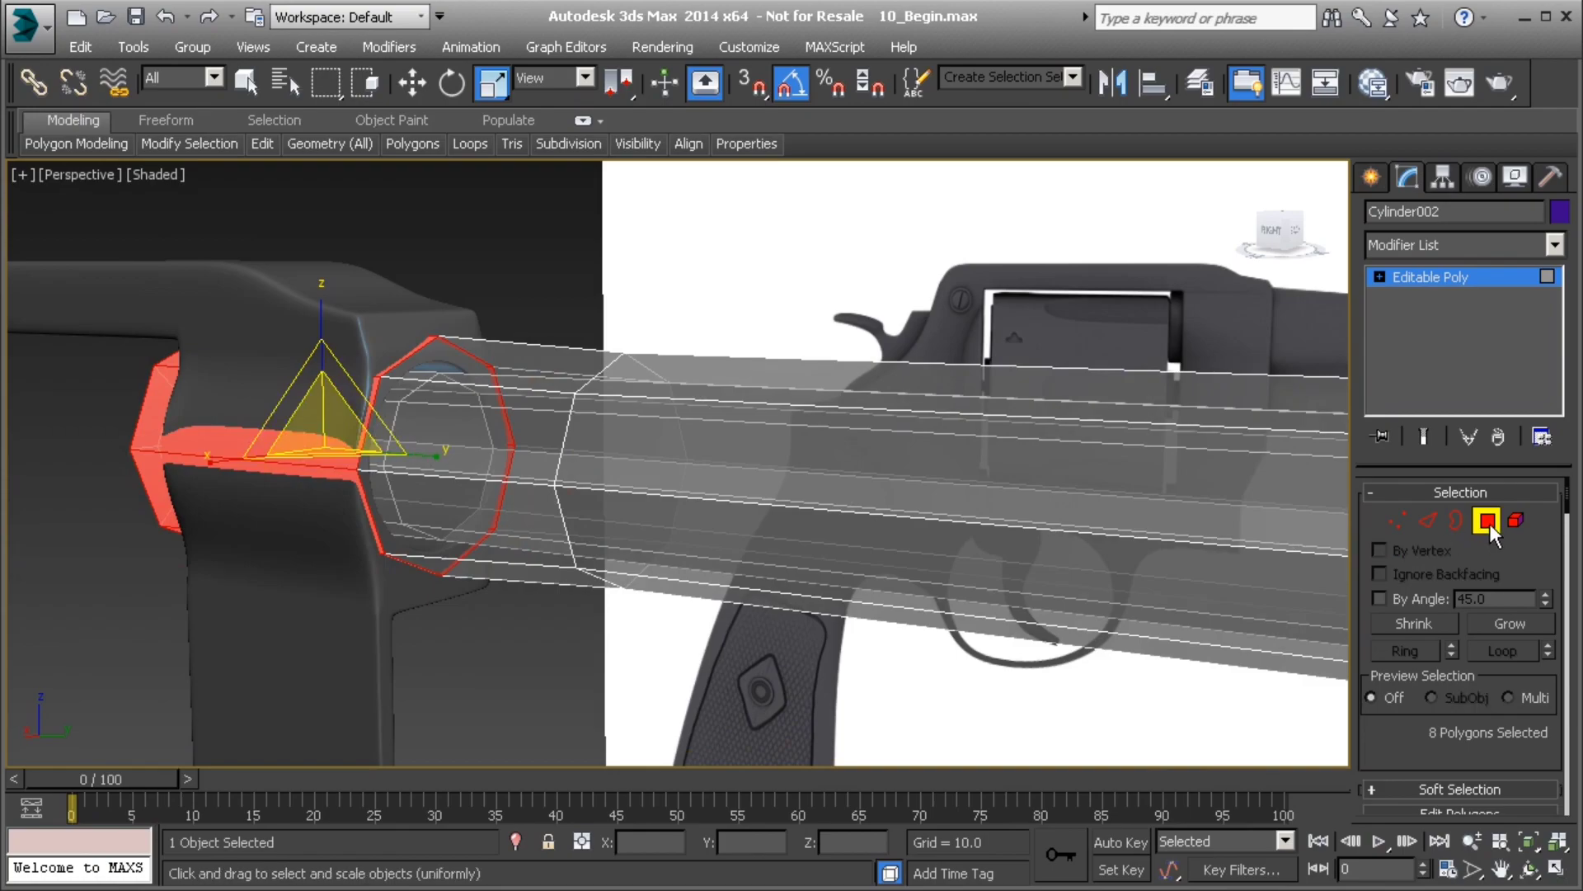
key("alt+x")
- Add a Swift Loop edge loop around the barrel just inside the frame's front edge
left_click(498, 306)
middle_click_drag(497, 306, 465, 419, "alt")
left_click(482, 370)
middle_click_drag(477, 364, 480, 408, "alt")
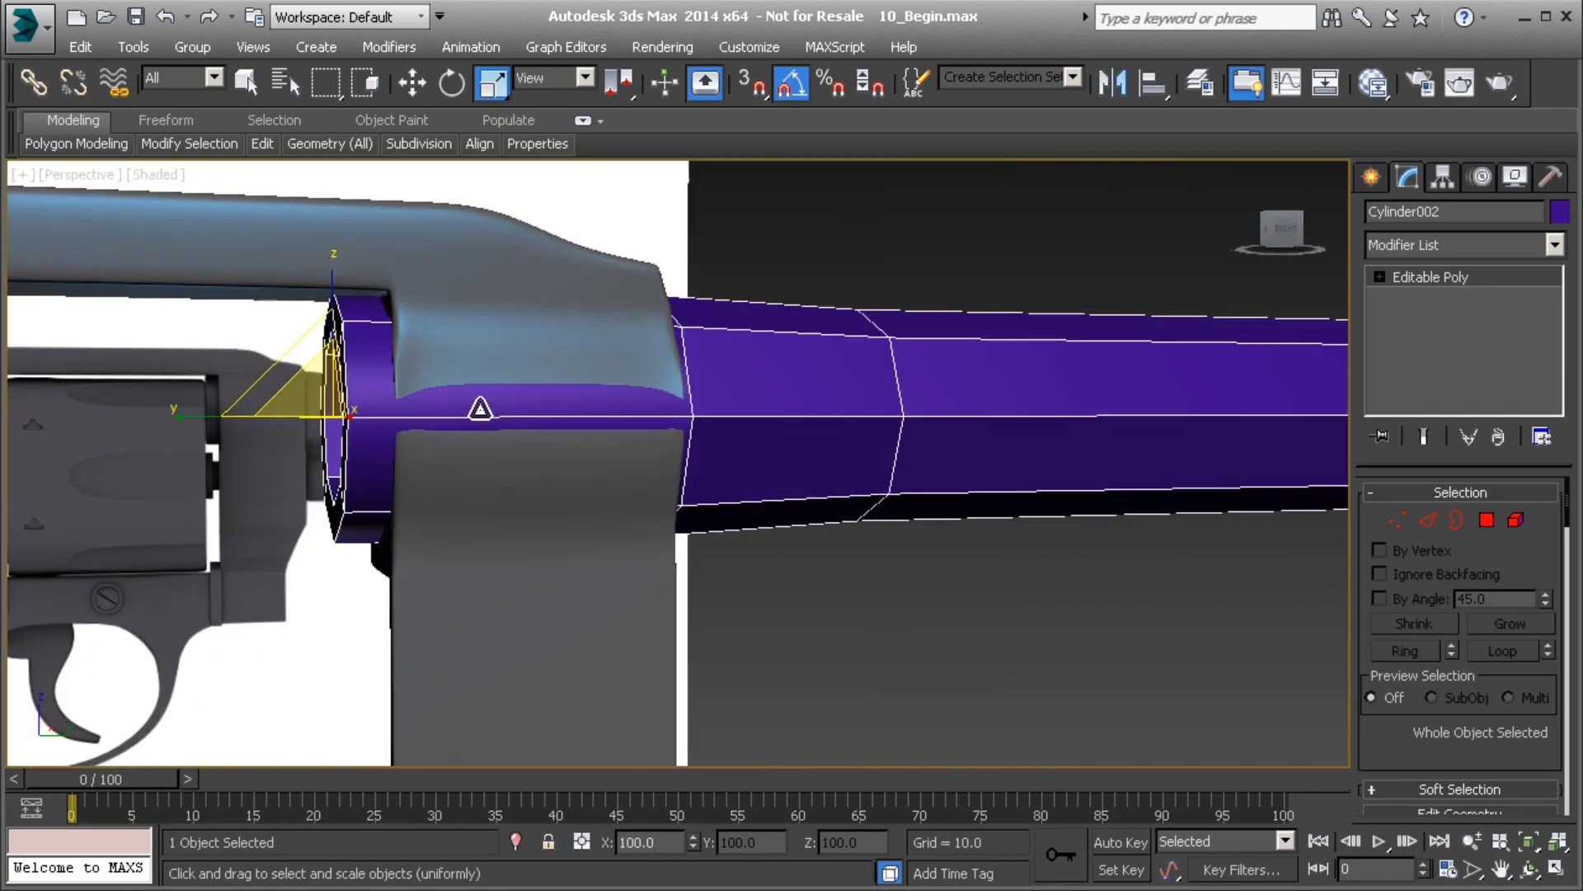
middle_click_drag(427, 361, 499, 235, "alt")
mouse_move(268, 142)
left_click(459, 204)
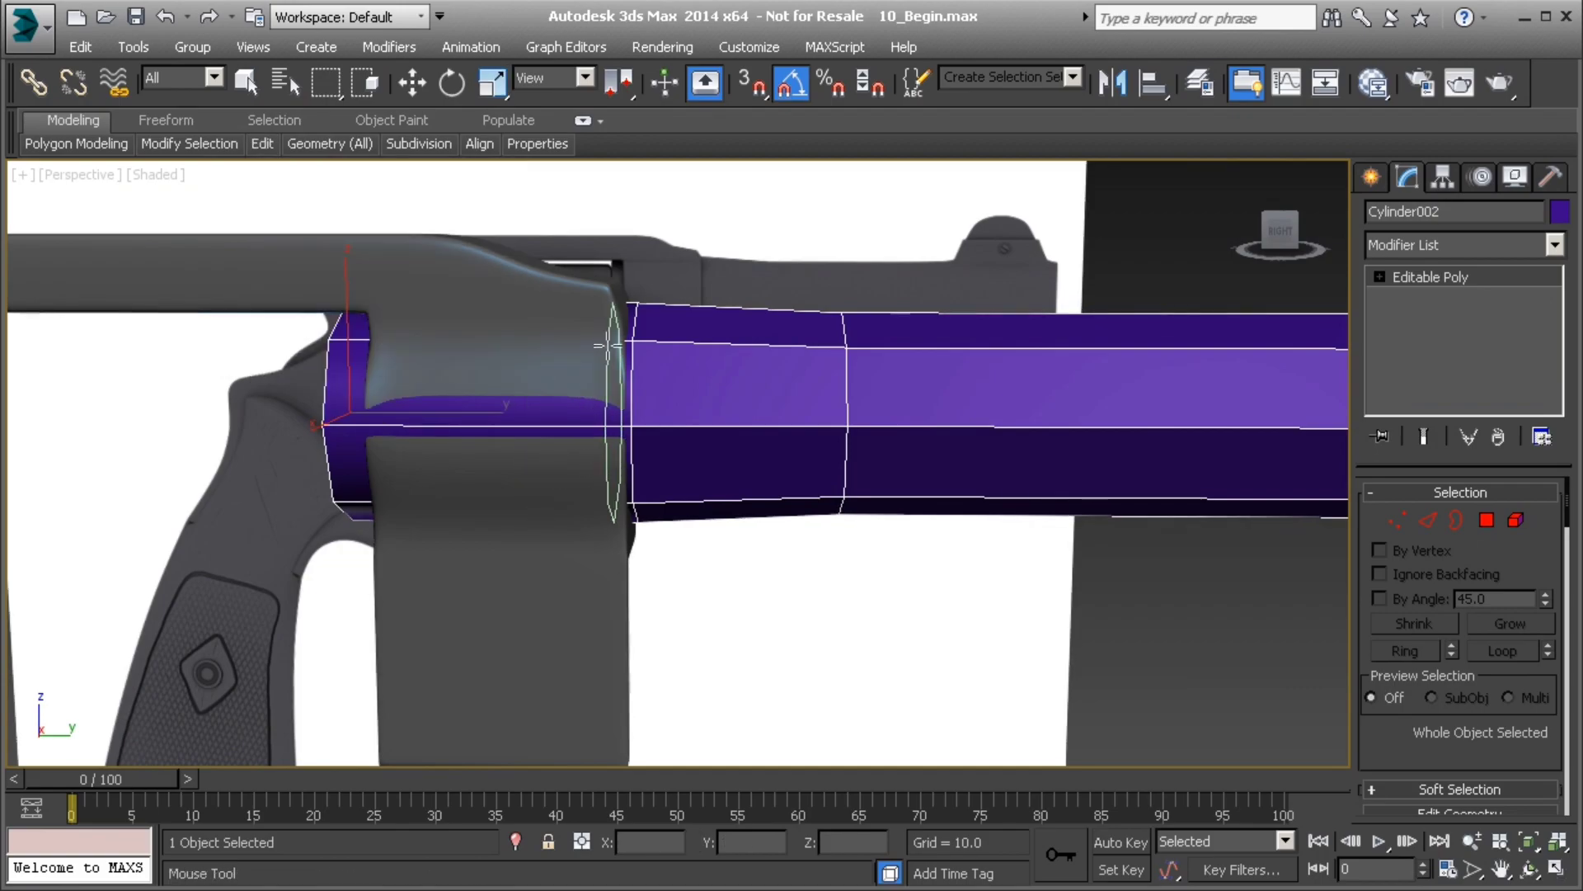
middle_click_drag(478, 381, 561, 394, "alt")
left_click(1487, 520)
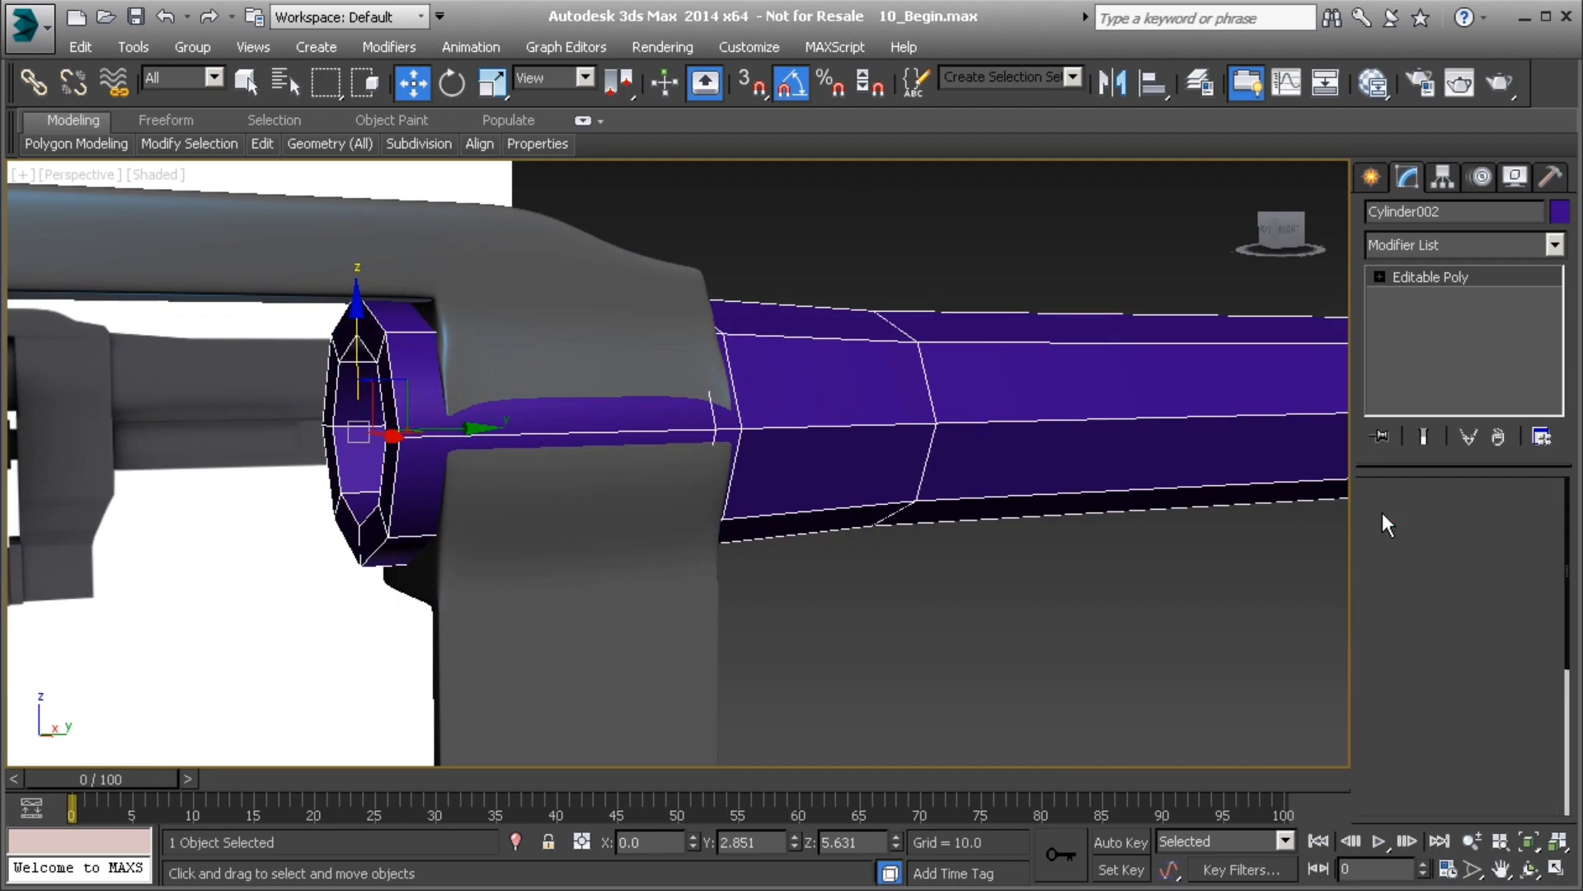
- Scale the ring of outer wall polygons inside the frame hole to about 90 percent in the XZ plane, and leave polygon editing
left_click(425, 392)
left_click(410, 322, "shift")
middle_click_drag(412, 347, 466, 406, "alt")
key("r")
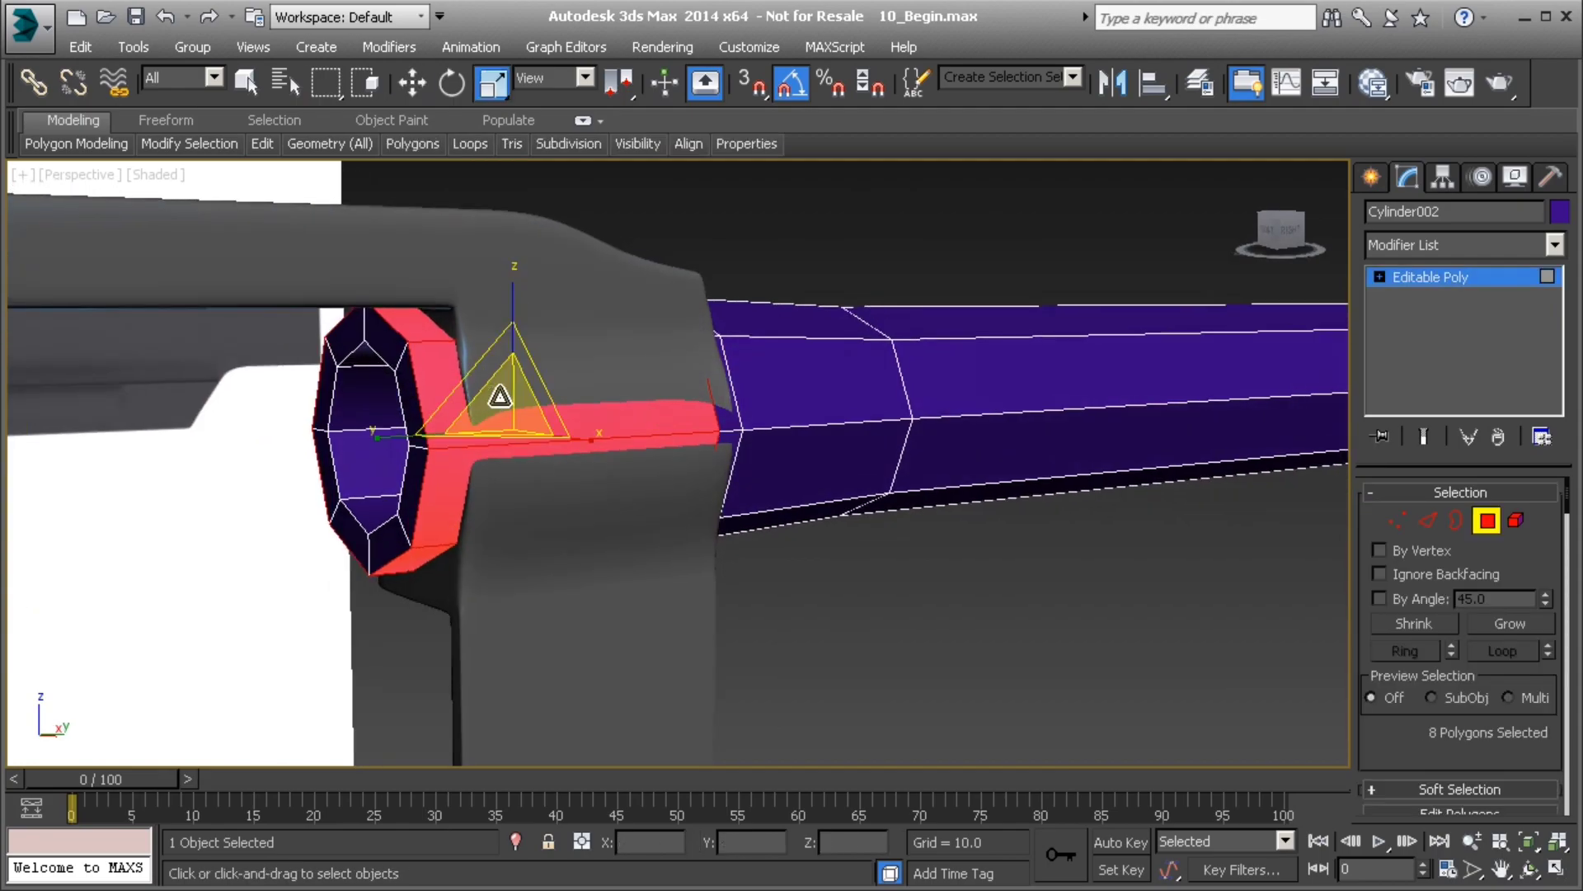
left_click_drag(528, 381, 532, 393)
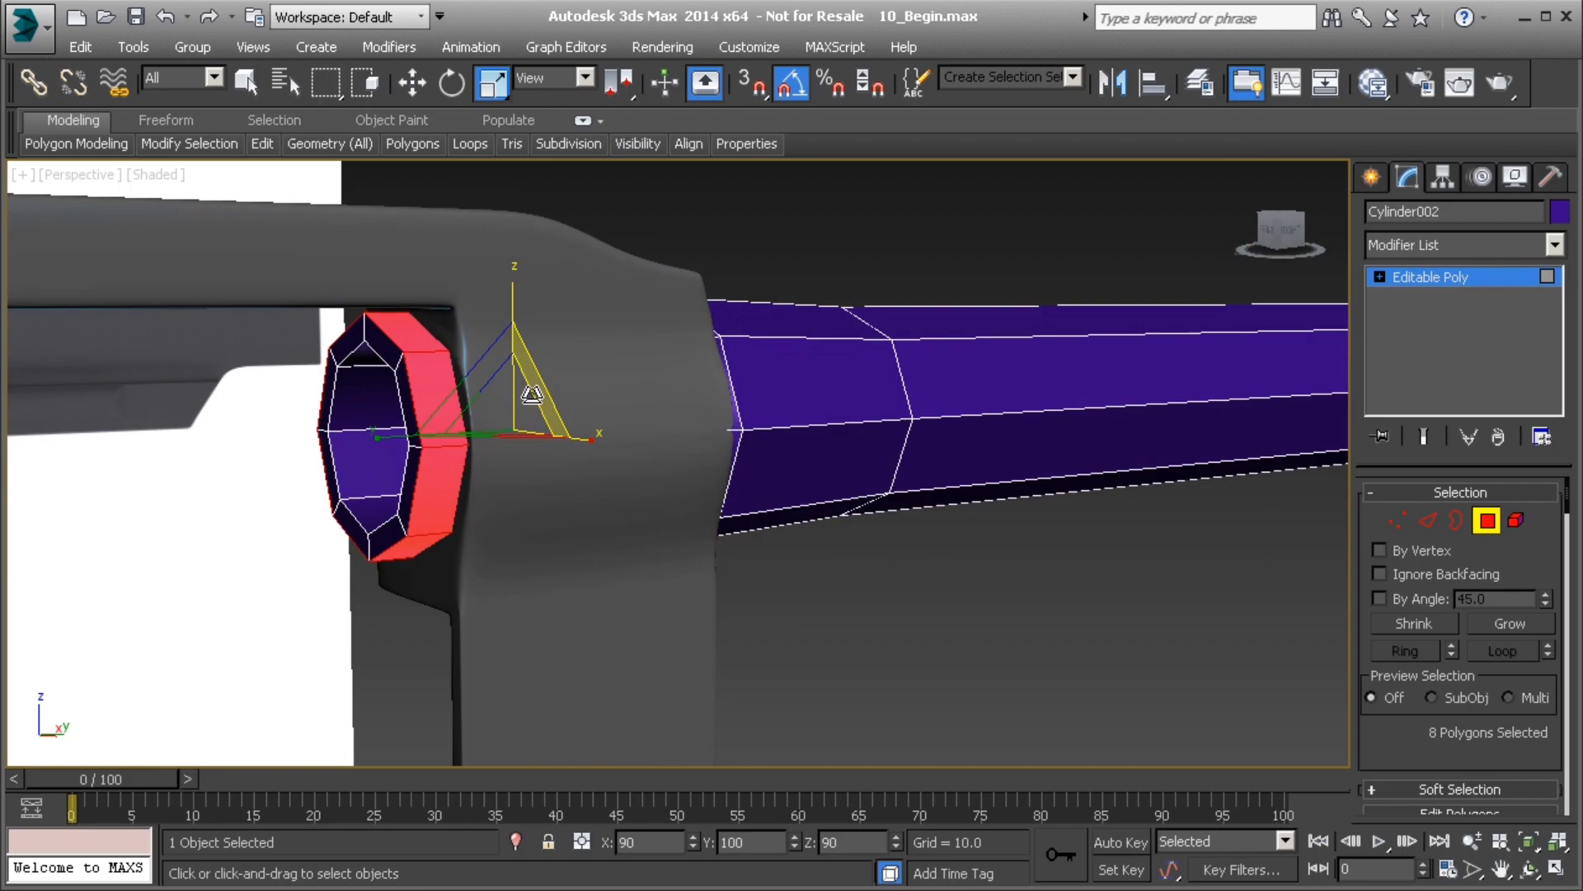
middle_click_drag(529, 395, 716, 398, "alt")
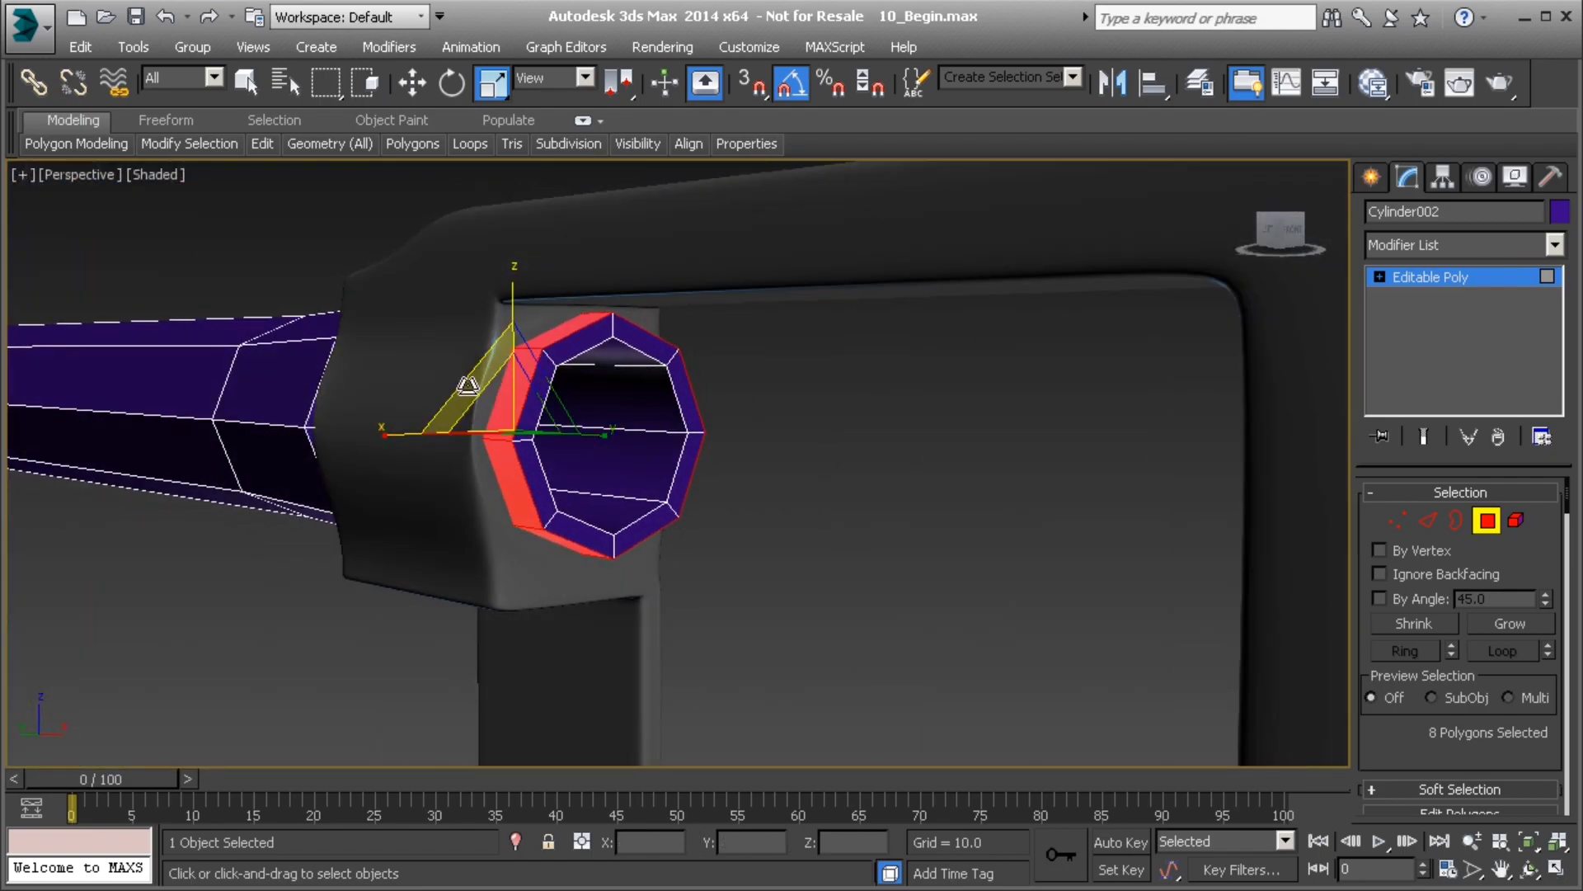
left_click_drag(469, 385, 471, 387)
left_click(749, 426)
middle_click_drag(748, 426, 706, 431, "alt")
scroll(487, 460, "up", 4)
middle_click_drag(478, 468, 695, 456, "alt")
scroll(636, 481, "down", 2)
left_click(1486, 519)
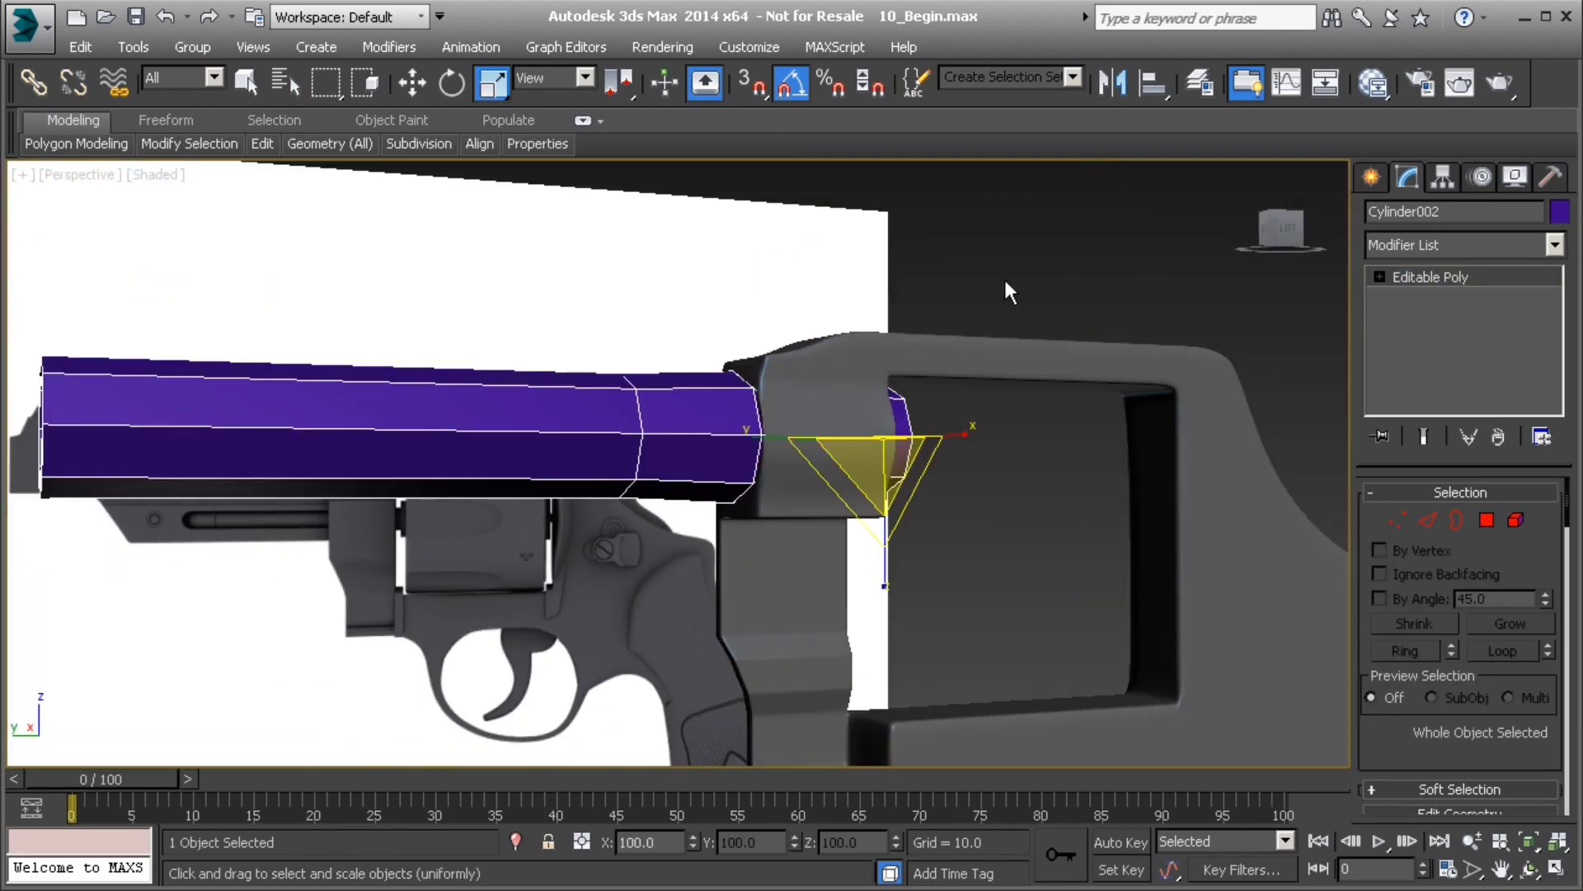
- Deselect the barrel and inspect how it fits against the frame around the hole
left_click(1003, 277)
scroll(709, 395, "down", 3)
middle_click_drag(653, 429, 789, 447, "alt")
middle_click_drag(570, 435, 603, 404, "alt")
scroll(611, 428, "up", 4)
scroll(523, 418, "up", 4)
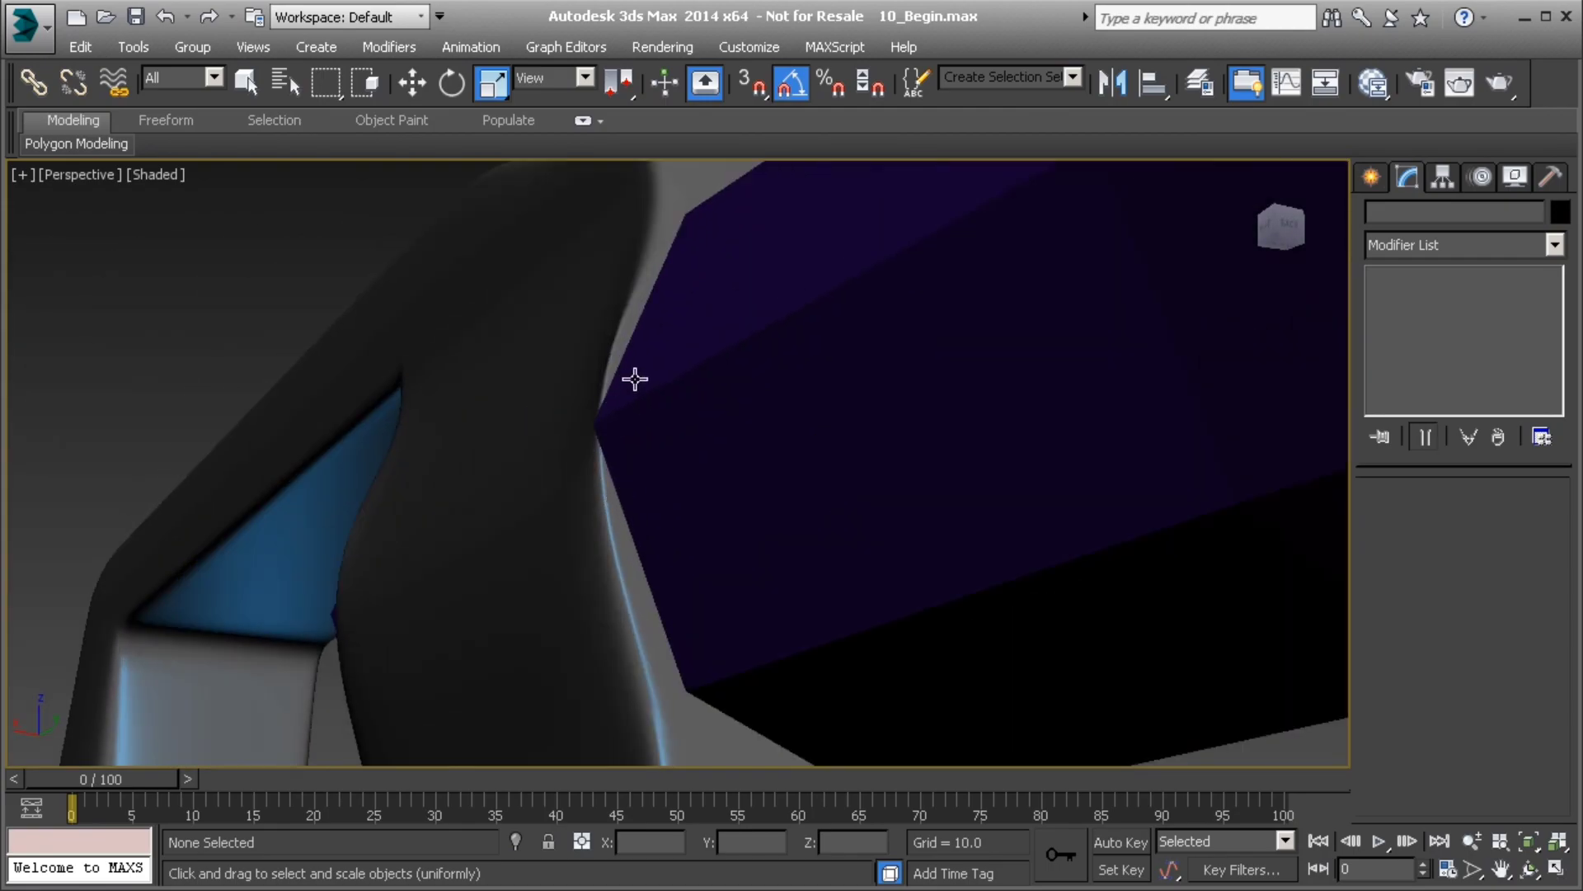
scroll(651, 462, "down", 3)
middle_click_drag(654, 470, 718, 443, "alt")
- Apply a TurboSmooth modifier to the barrel and raise its iterations by two to preview the smoothed tube
left_click(689, 449)
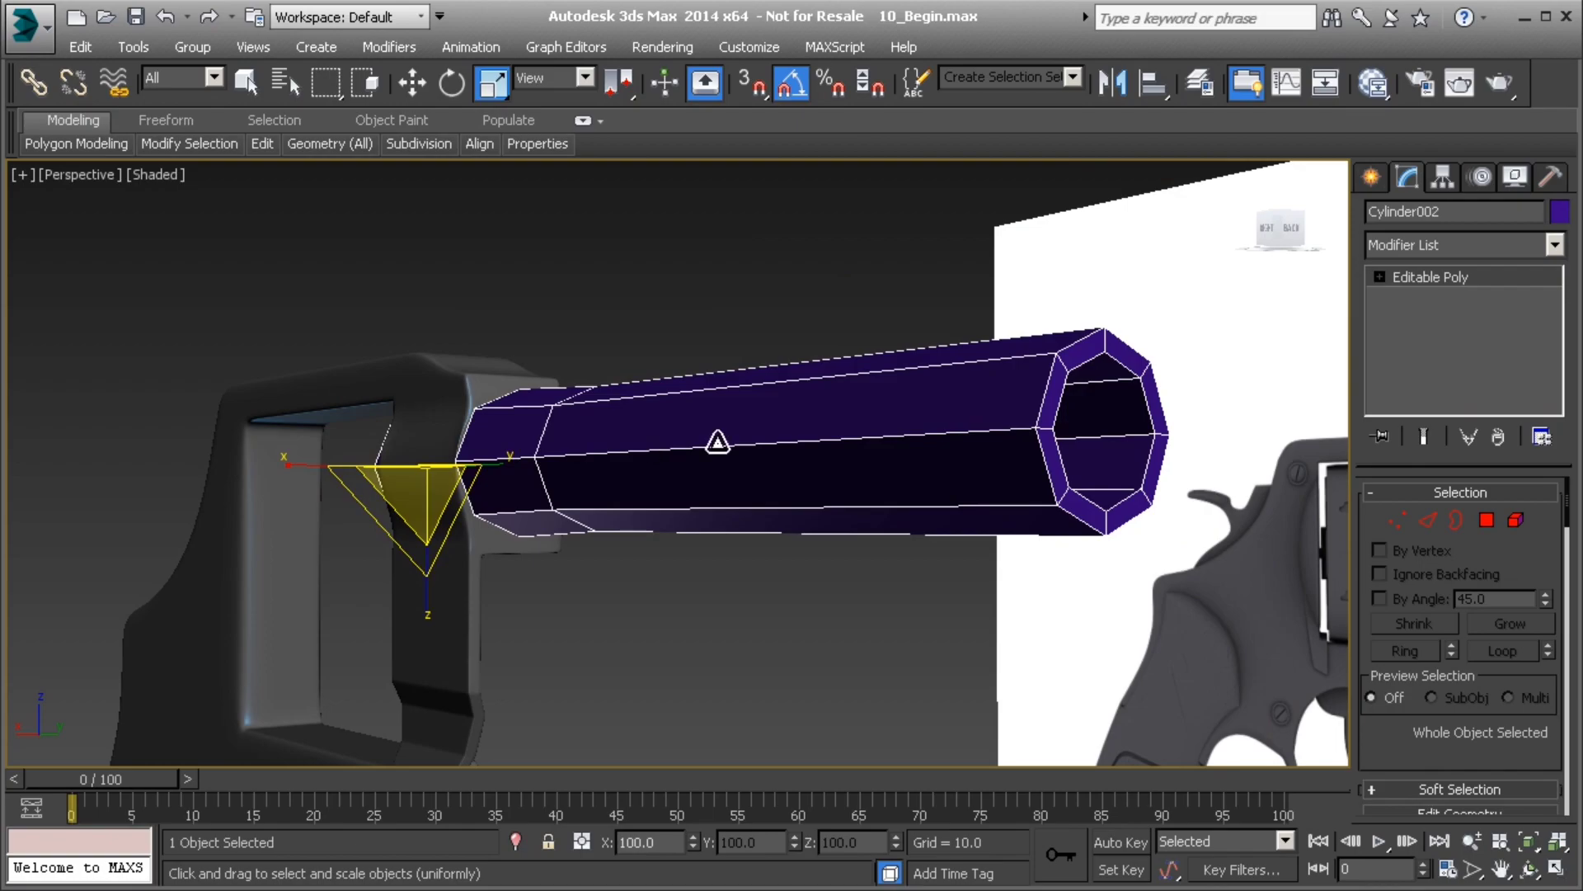
left_click(1507, 245)
type("t")
key("Return")
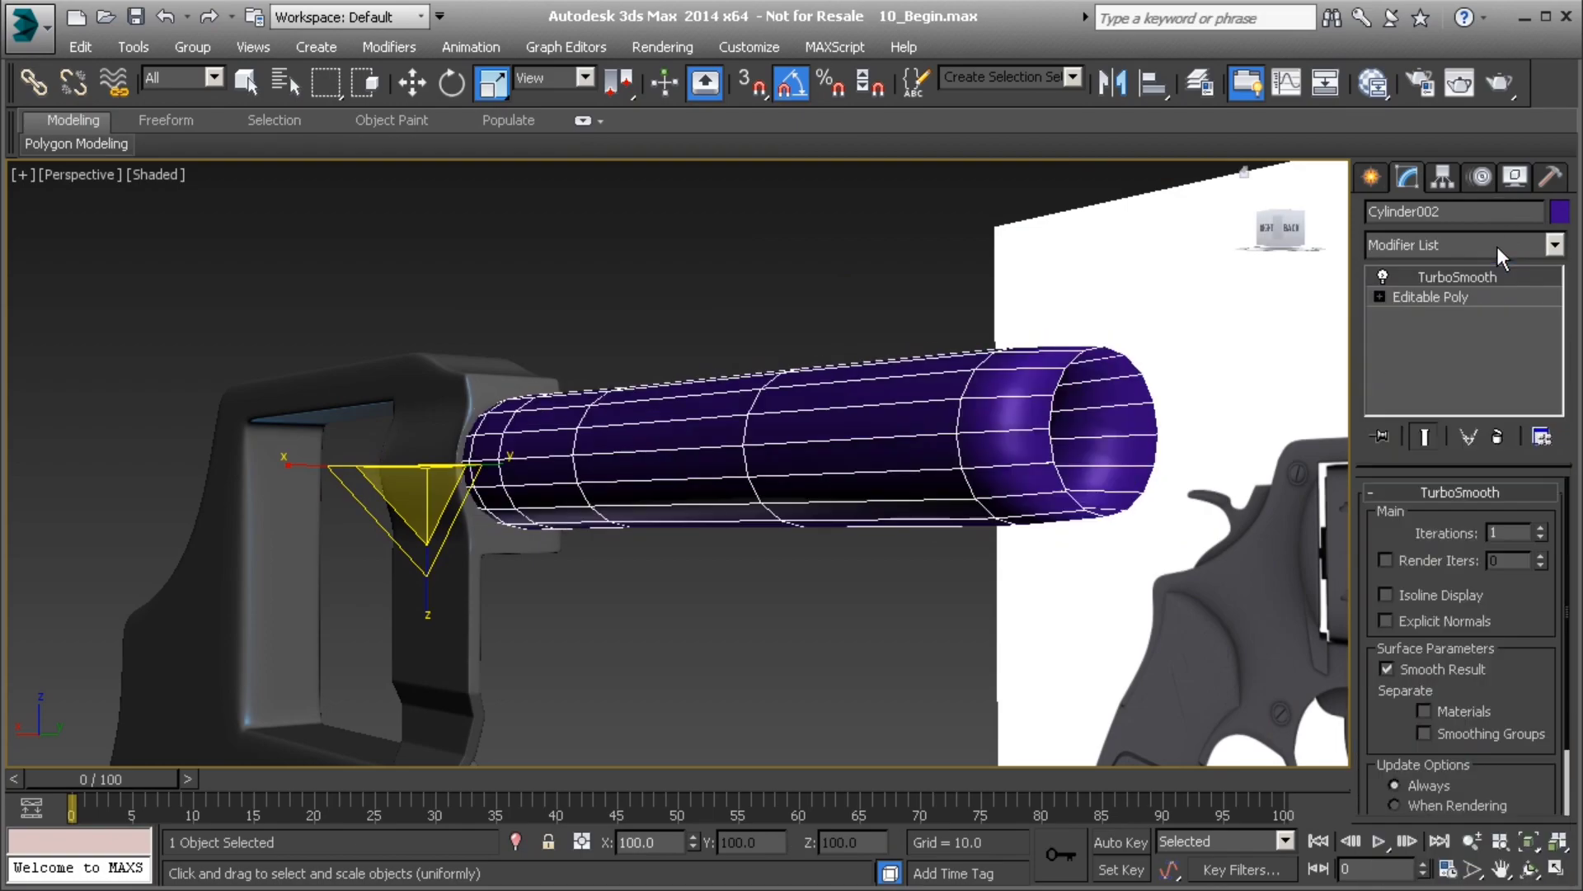
scroll(506, 521, "up", 5)
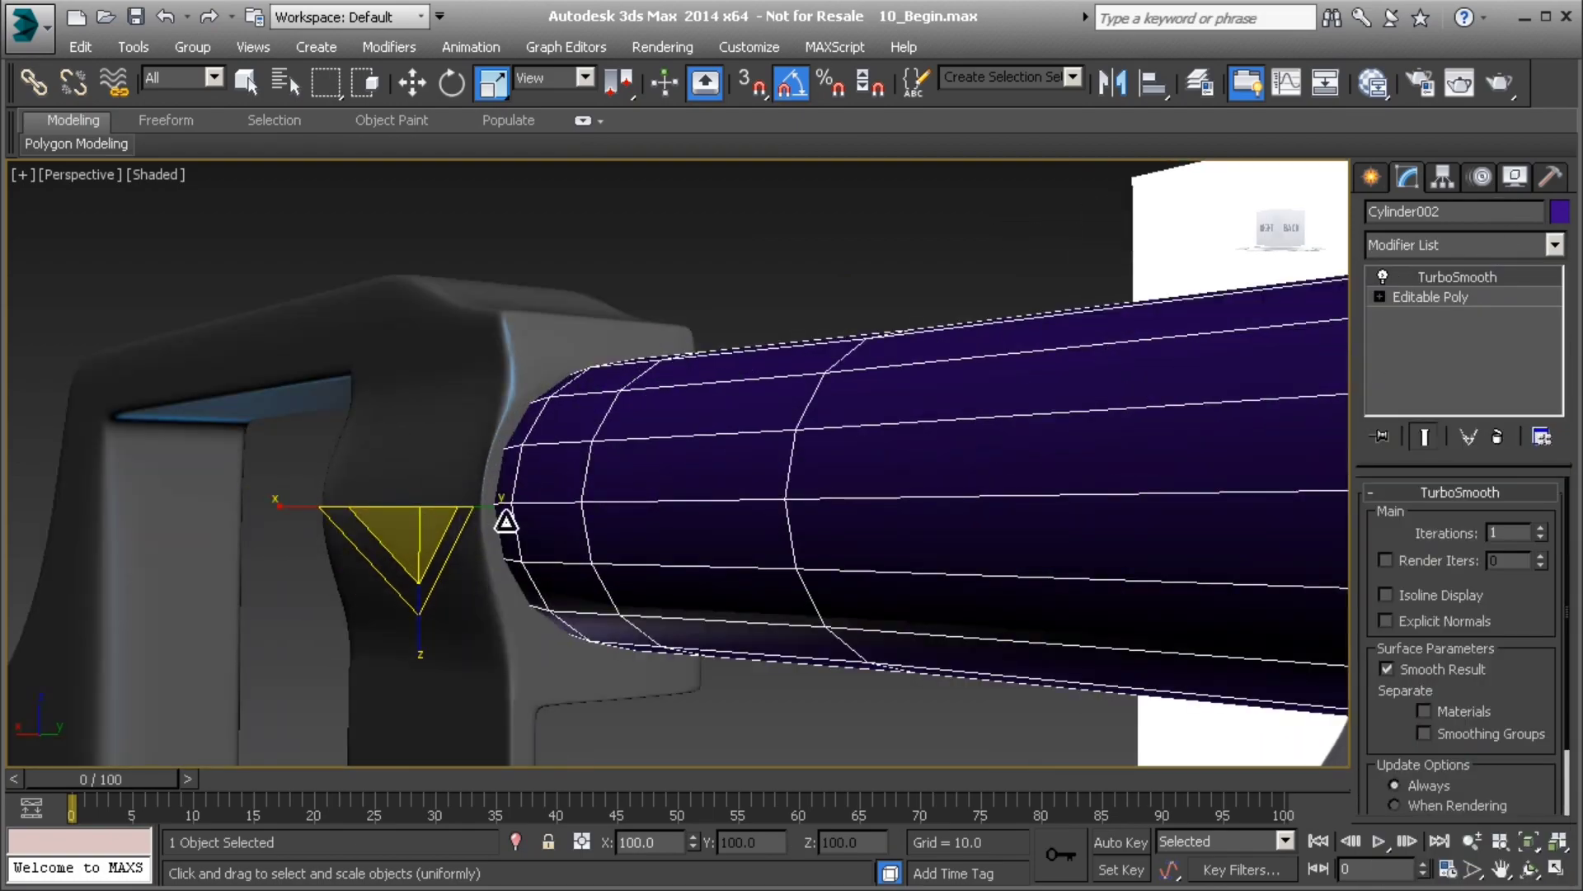
left_click(1542, 530)
left_click(1542, 530)
mouse_move(600, 489)
middle_mouse_down("alt")
mouse_move(643, 524)
mouse_move(834, 527)
mouse_move(555, 527)
mouse_move(660, 514)
mouse_move(617, 495)
middle_mouse_up("alt")
scroll(735, 514, "down", 5)
scroll(627, 497, "up", 3)
- Delete the TurboSmooth modifier from the barrel and deselect the object
right_click(1427, 279)
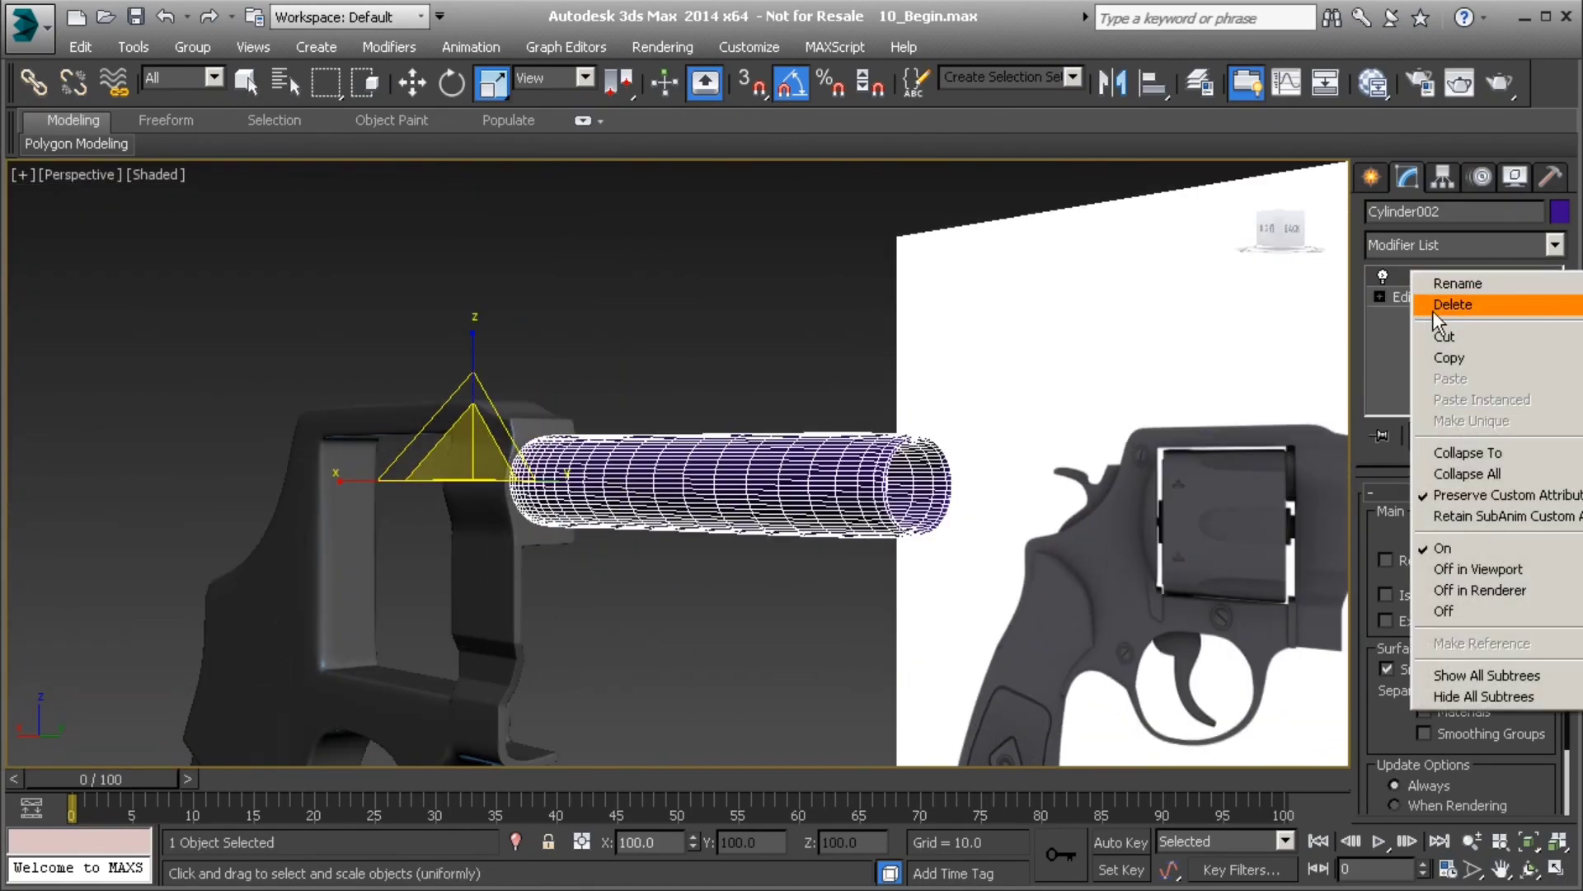
left_click(1439, 305)
left_click(706, 353)
- Compare the barrel with the reference revolver image, examining the parts beneath its barrel from both sides
middle_click_drag(655, 451, 644, 404)
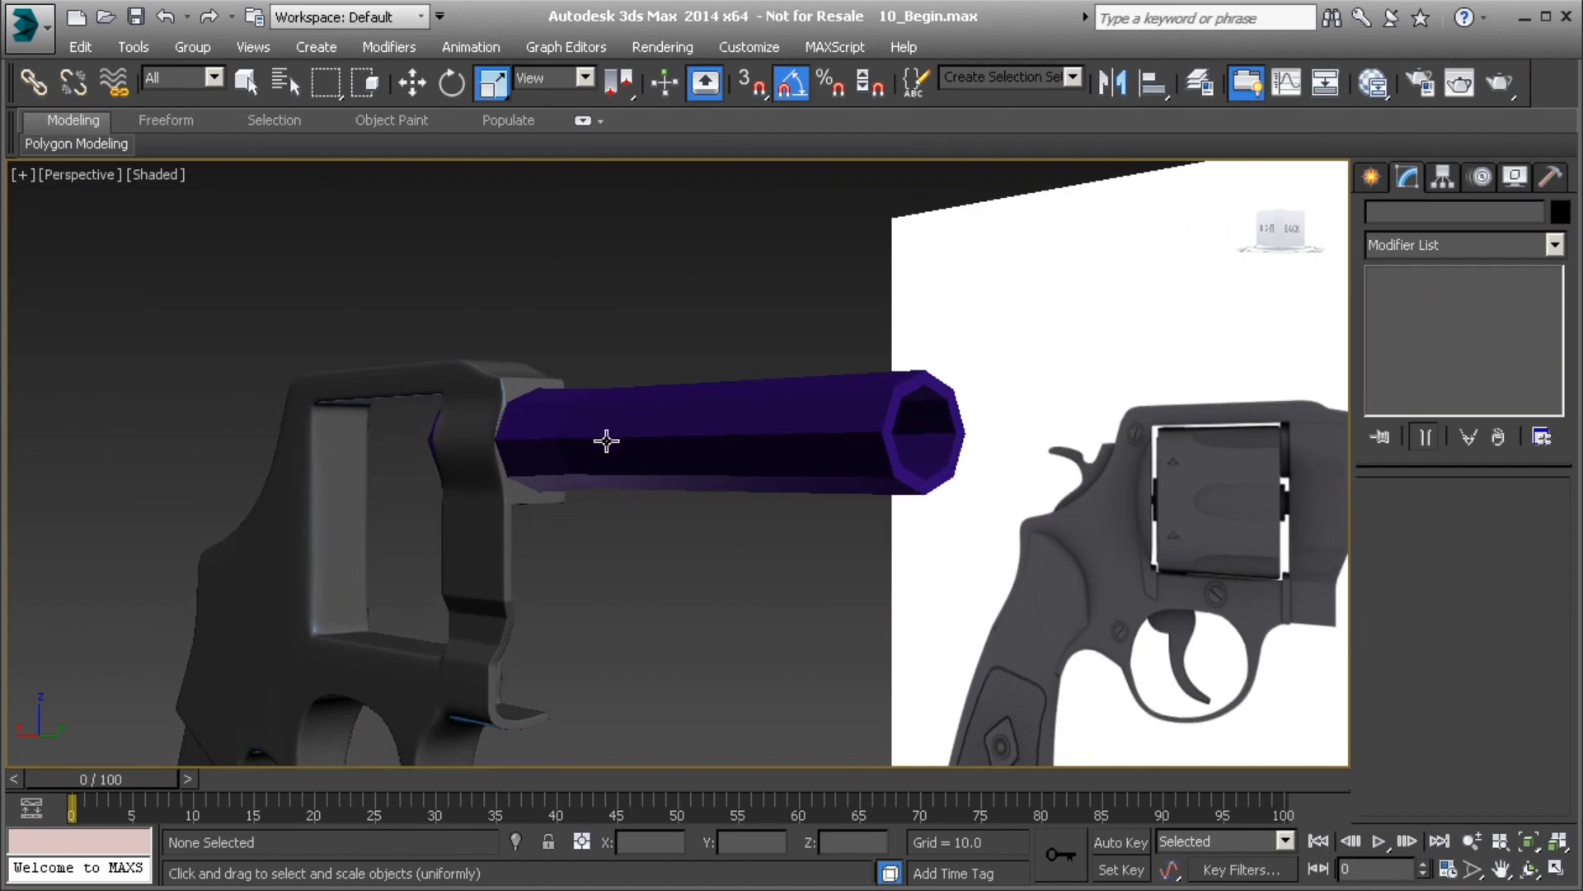
scroll(606, 442, "up", 3)
middle_click_drag(579, 457, 651, 455, "alt")
middle_click_drag(652, 455, 545, 344)
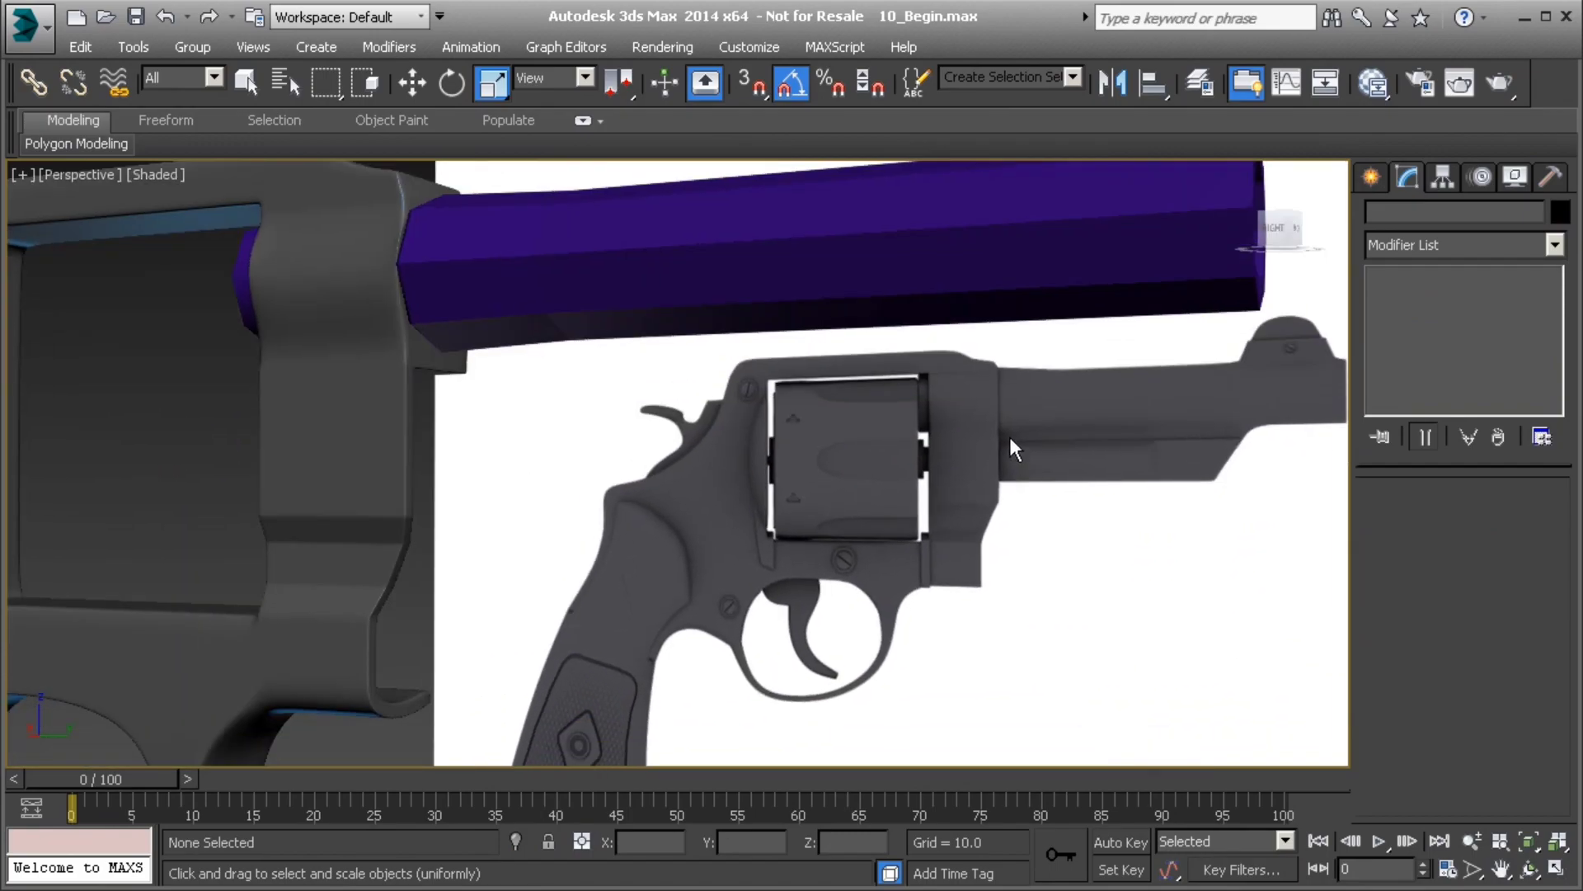
mouse_move(923, 430)
middle_mouse_down("alt")
mouse_move(555, 435)
mouse_move(908, 434)
middle_mouse_up("alt")
scroll(907, 429, "down", 3)
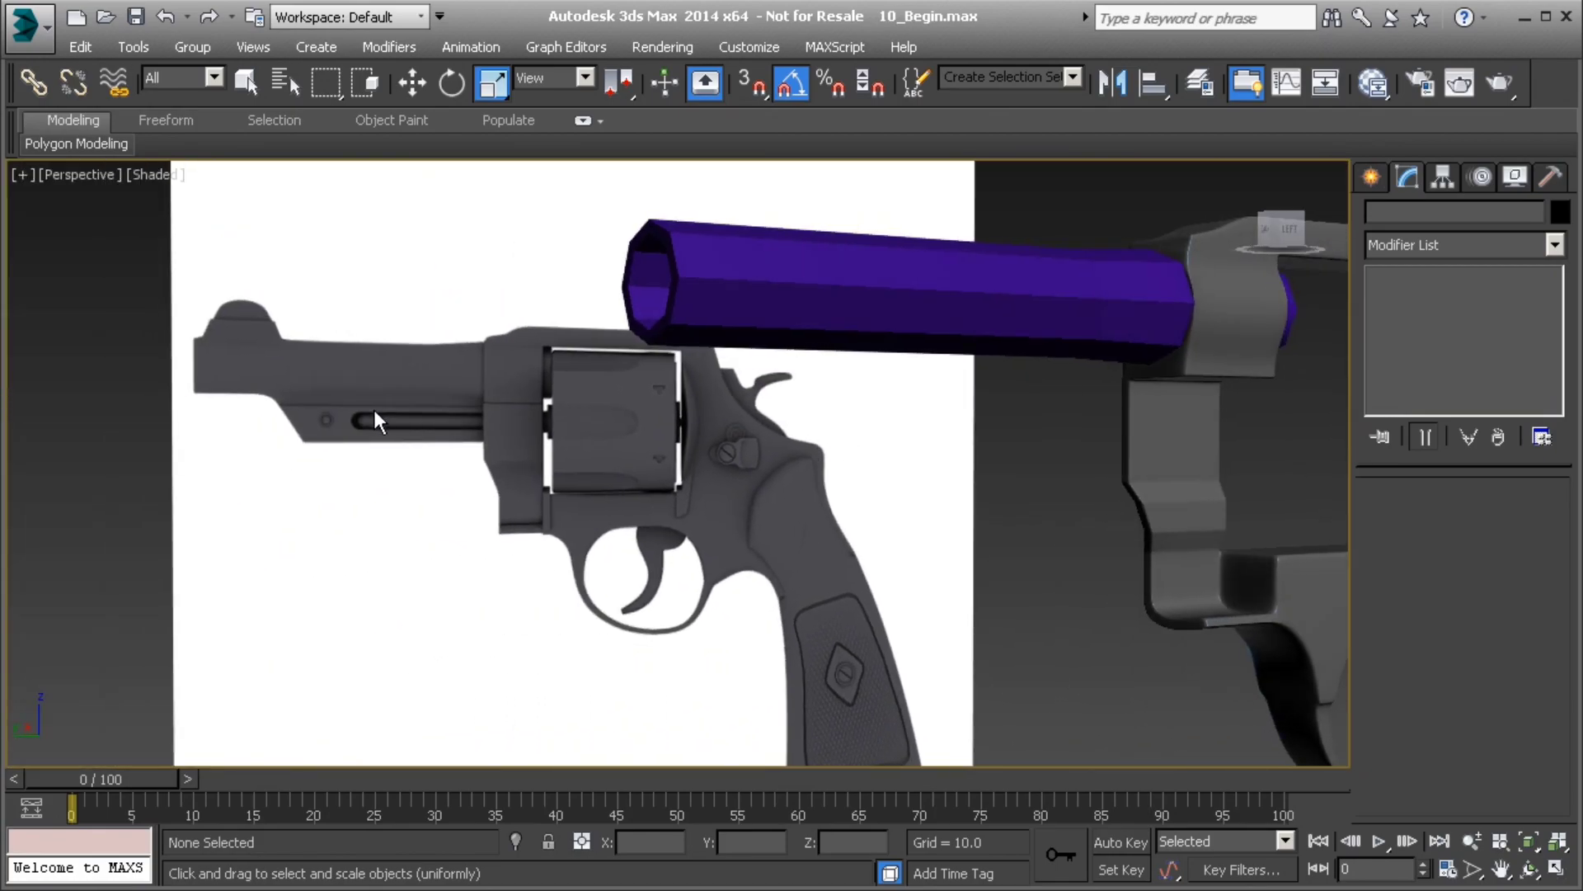